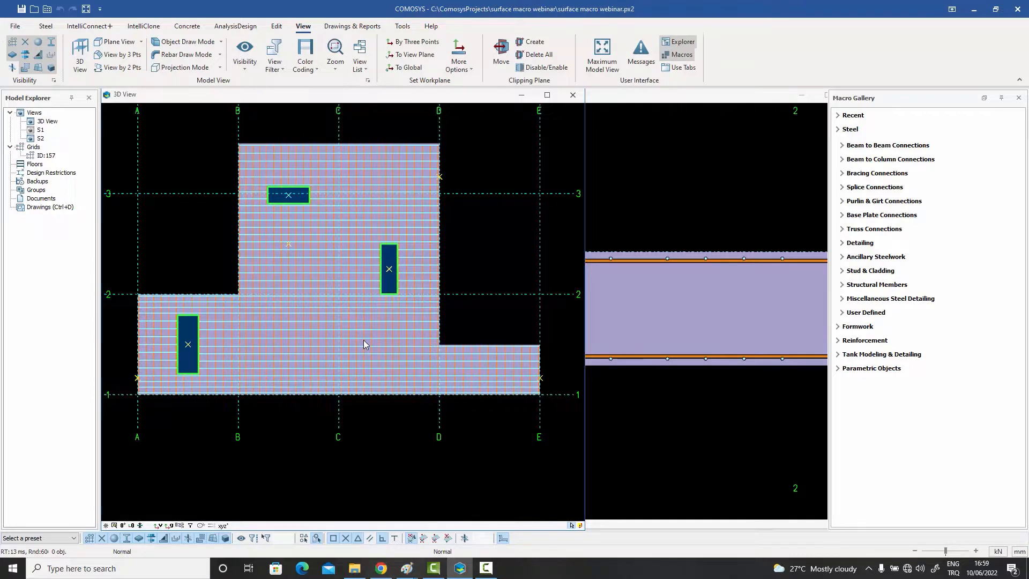
Examine the slab's reinforcement mesh around the openings in the 3D View
{"action": "middle_click_drag", "start_coordinate": [363, 341], "coordinate": [368, 350]}
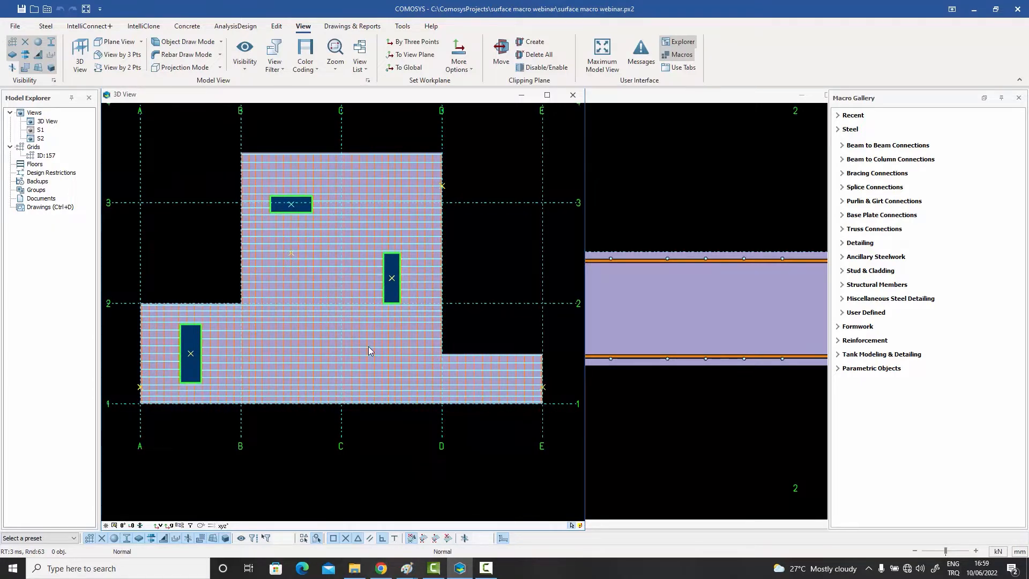
{"action": "scroll", "coordinate": [368, 350], "scroll_direction": "up", "scroll_amount": 1}
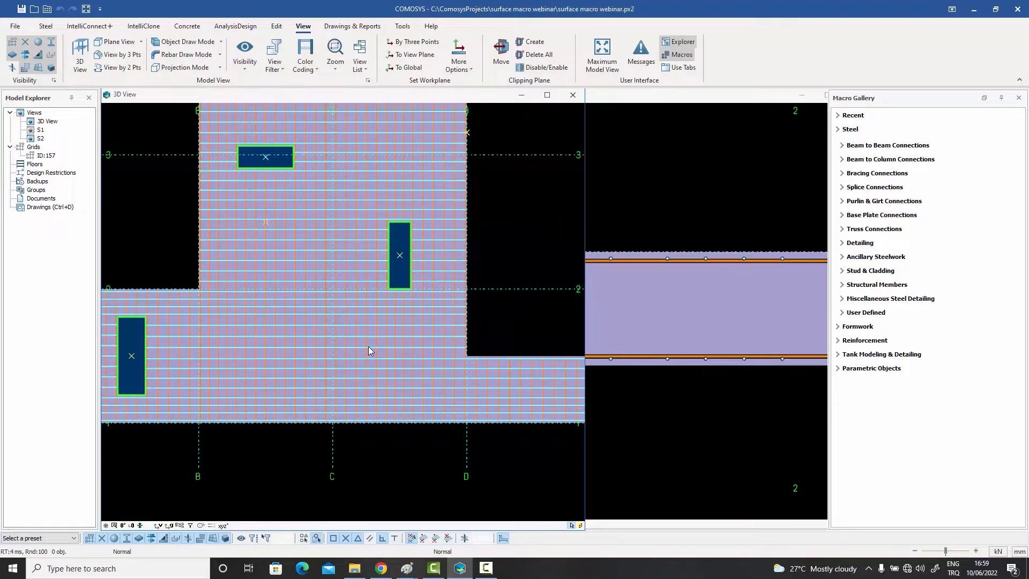
{"action": "scroll", "coordinate": [369, 347], "scroll_direction": "up", "scroll_amount": 8}
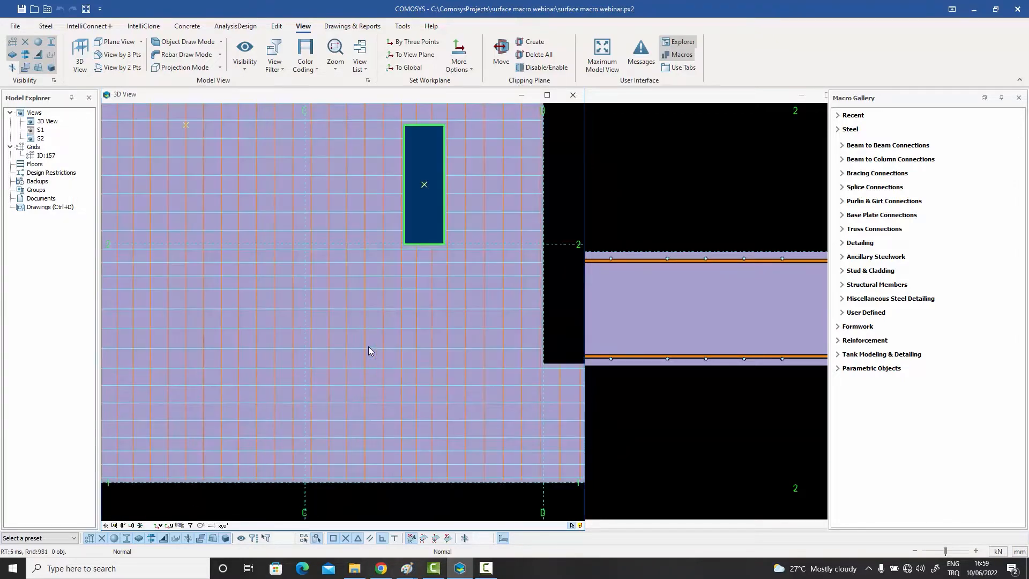
{"action": "scroll", "coordinate": [368, 347], "scroll_direction": "down", "scroll_amount": 2}
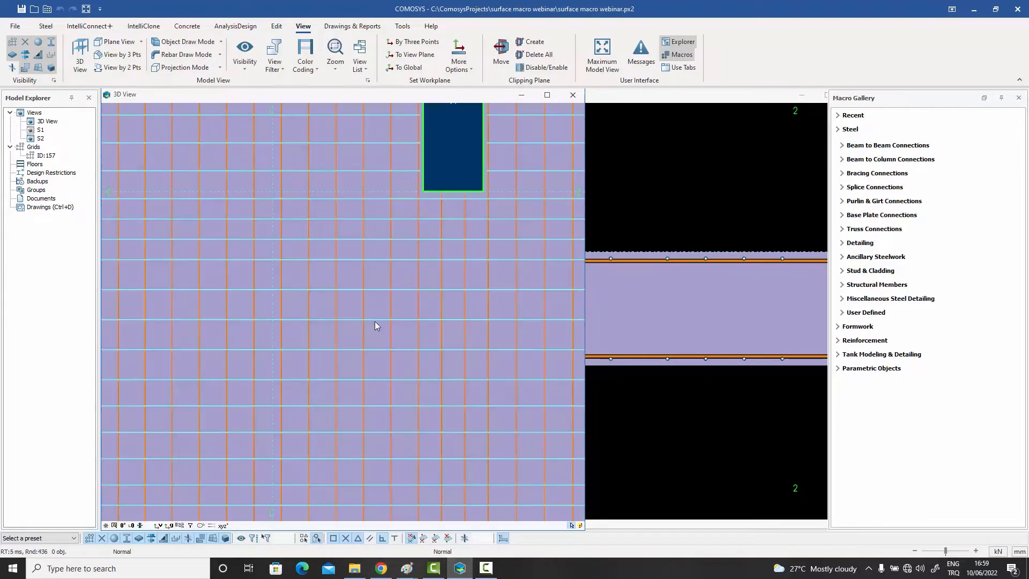
{"action": "scroll", "coordinate": [348, 339], "scroll_direction": "up", "scroll_amount": 2}
{"action": "middle_click_drag", "start_coordinate": [333, 352], "coordinate": [224, 451]}
{"action": "middle_click_drag", "start_coordinate": [404, 250], "coordinate": [353, 337]}
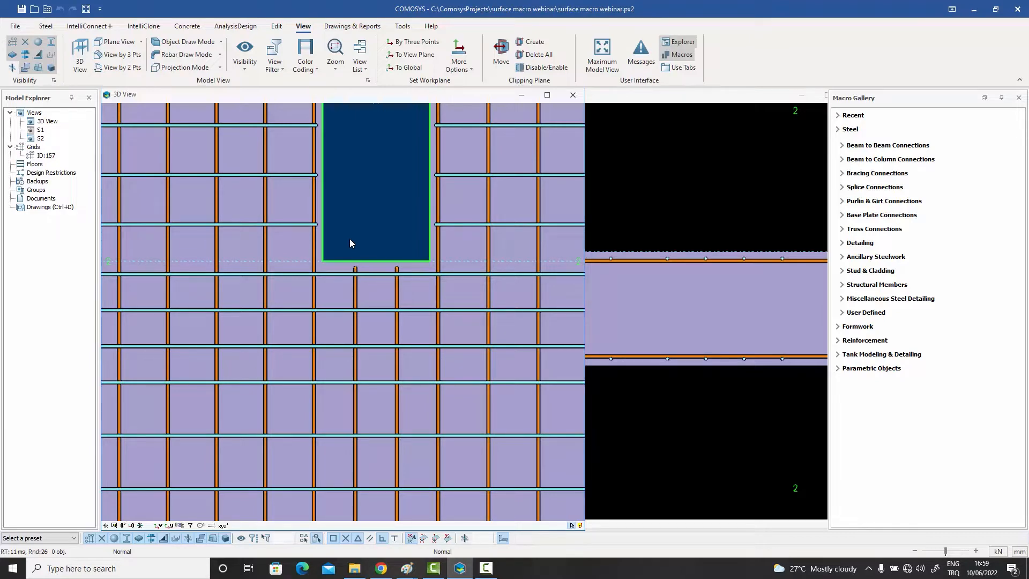
Switch to the Drawings environment and select the 3D View viewport on the ga2 sheet
{"action": "double_click", "coordinate": [45, 208]}
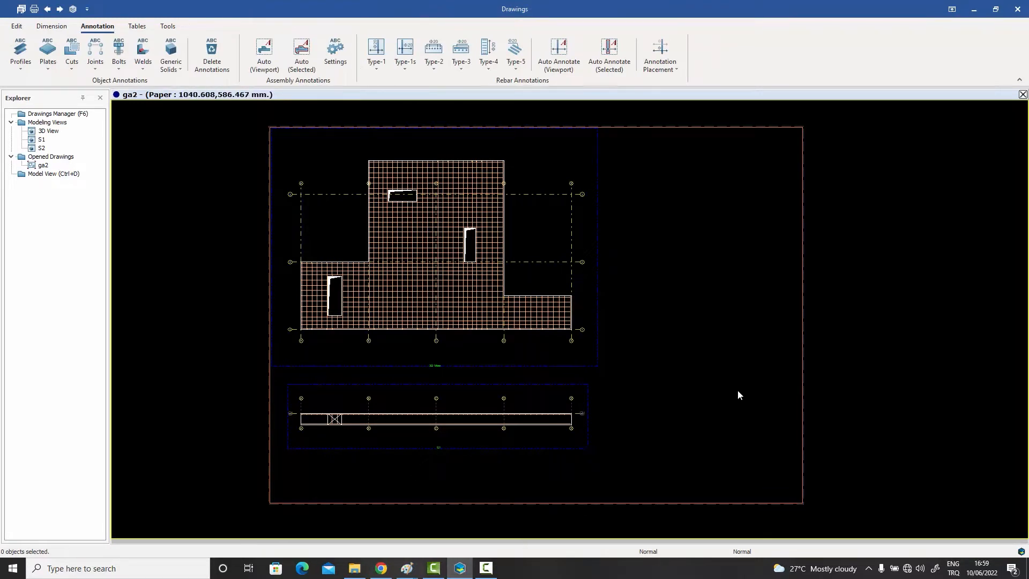
{"action": "left_click", "coordinate": [598, 178]}
{"action": "middle_click_drag", "start_coordinate": [640, 338], "coordinate": [667, 325]}
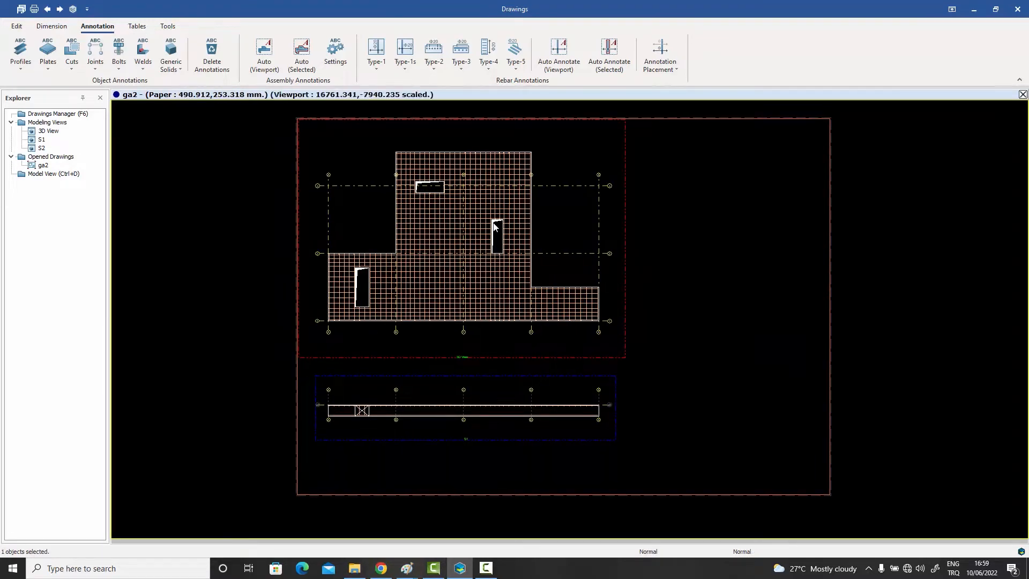
Highlight the vertical and the horizontal rebar groups between the openings in the plan to check their extents
{"action": "scroll", "coordinate": [481, 220], "scroll_direction": "up", "scroll_amount": 5}
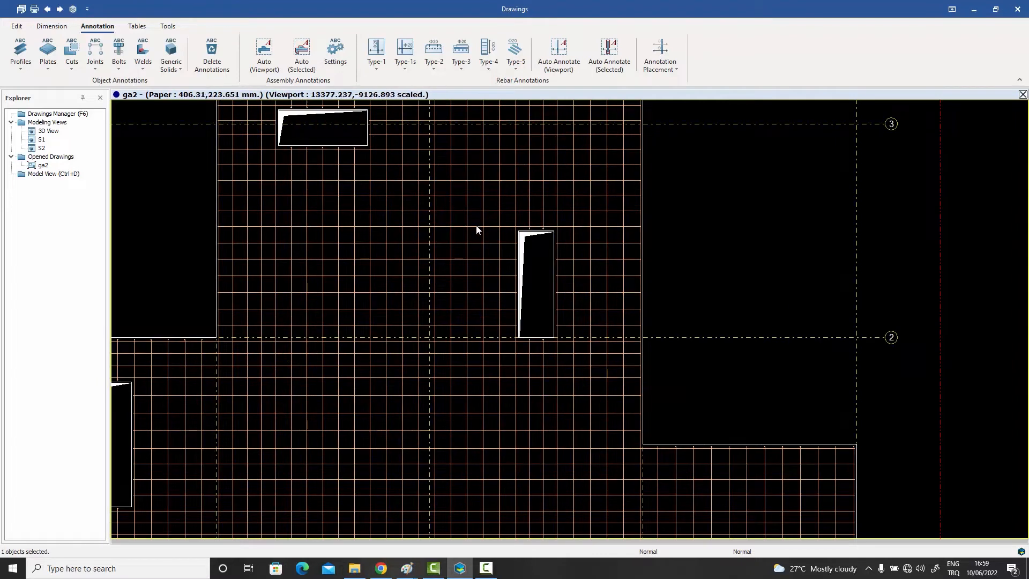
{"action": "left_click", "coordinate": [468, 222]}
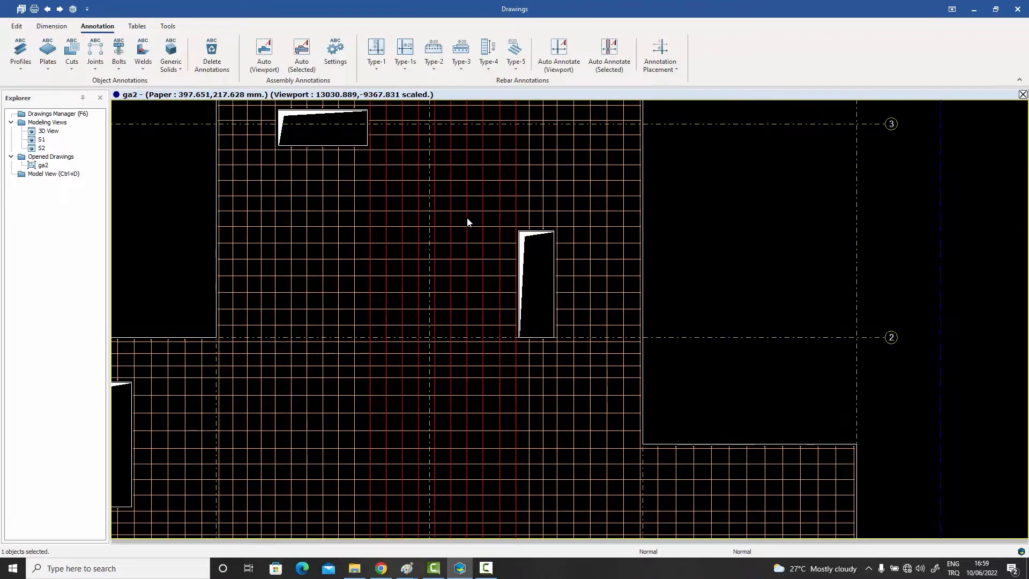
{"action": "left_click", "coordinate": [345, 212]}
{"action": "scroll", "coordinate": [406, 194], "scroll_direction": "up", "scroll_amount": 4}
{"action": "scroll", "coordinate": [407, 197], "scroll_direction": "up", "scroll_amount": 1}
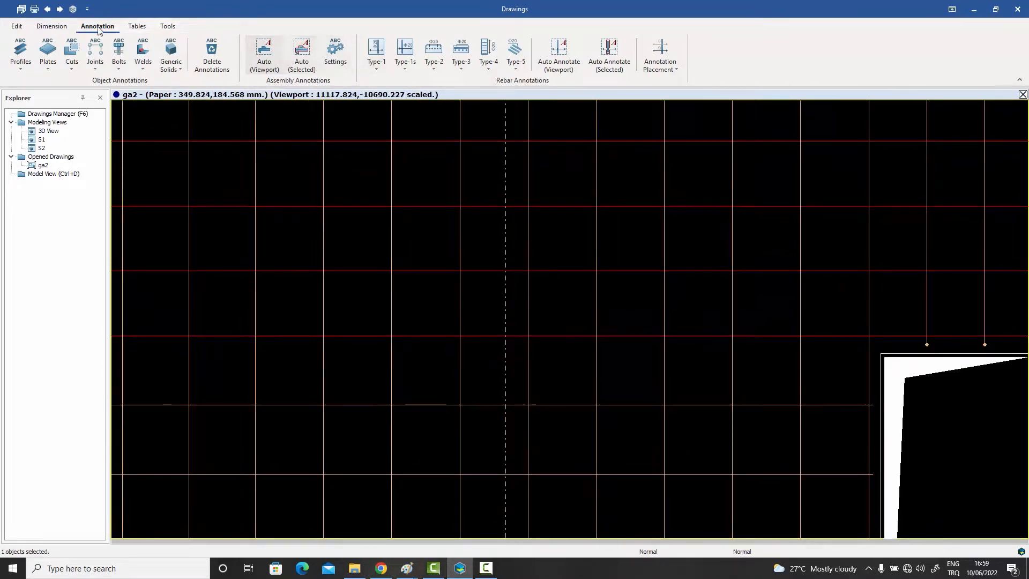
Turn on the line weight display for the ga2 drawing
{"action": "left_click", "coordinate": [16, 26]}
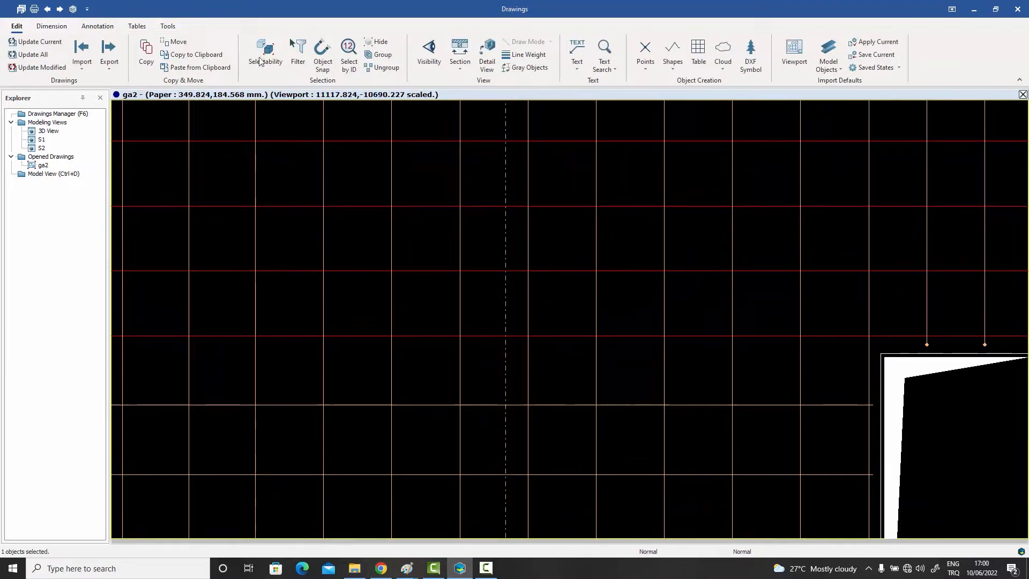
{"action": "left_click", "coordinate": [526, 56]}
{"action": "scroll", "coordinate": [438, 185], "scroll_direction": "down", "scroll_amount": 1}
{"action": "scroll", "coordinate": [443, 189], "scroll_direction": "down", "scroll_amount": 3}
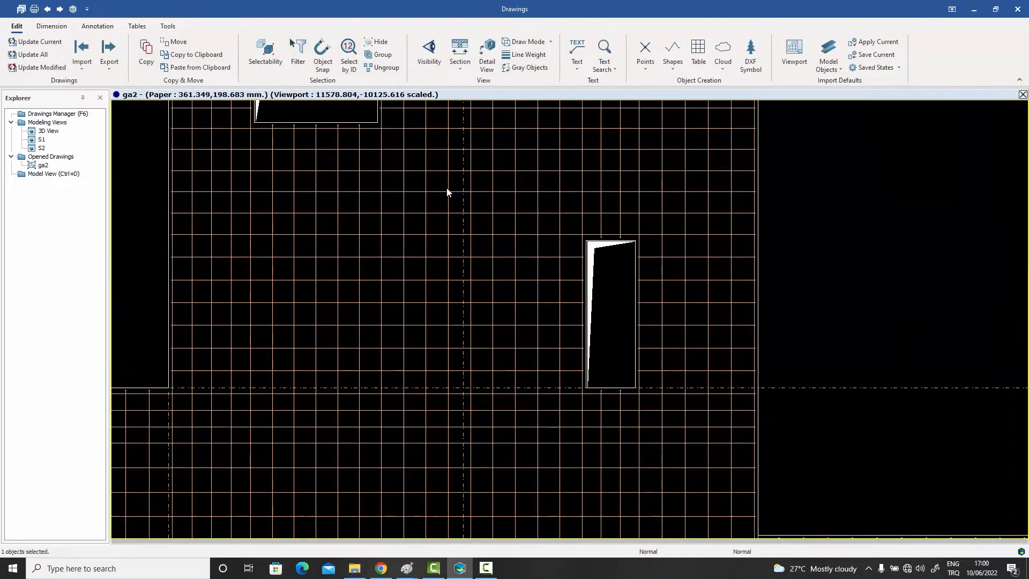
Inspect the reinforcement in the S1 section and select the upper rebar group shown as dots
{"action": "middle_click_drag", "start_coordinate": [444, 192], "coordinate": [434, 309]}
{"action": "scroll", "coordinate": [437, 292], "scroll_direction": "down", "scroll_amount": 6}
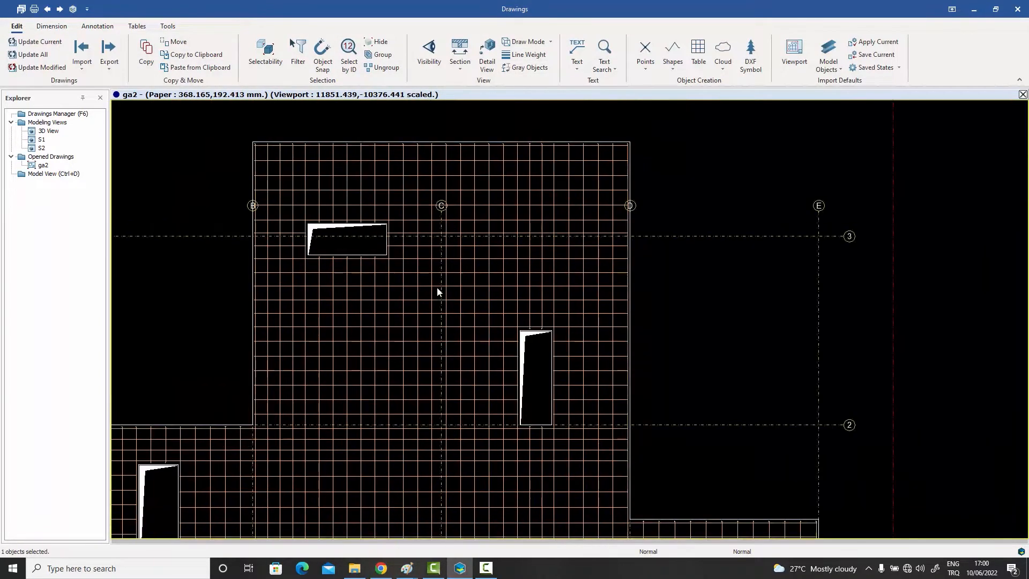
{"action": "middle_click_drag", "start_coordinate": [417, 328], "coordinate": [421, 183]}
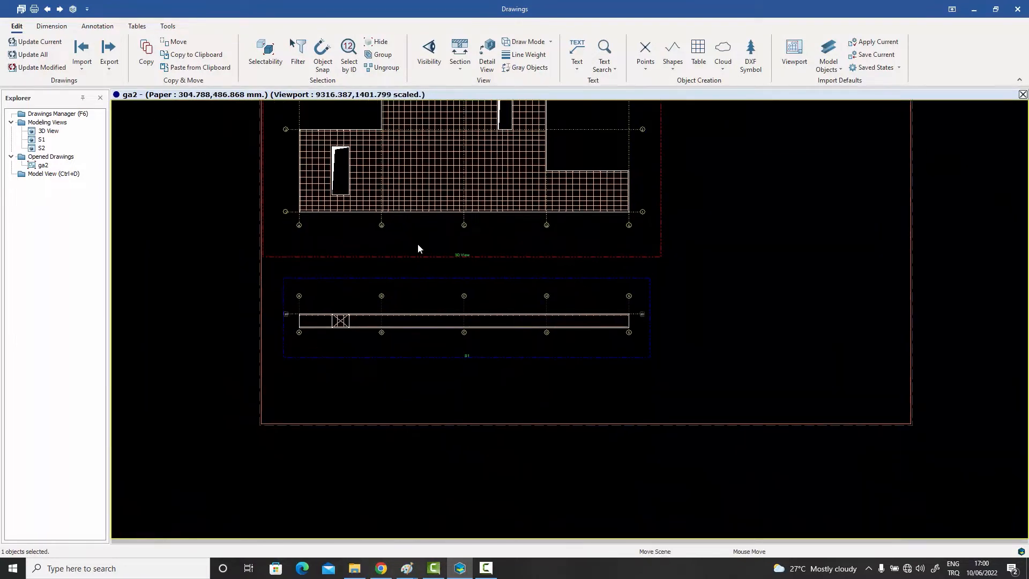
{"action": "scroll", "coordinate": [426, 317], "scroll_direction": "up", "scroll_amount": 8}
{"action": "scroll", "coordinate": [427, 315], "scroll_direction": "up", "scroll_amount": 2}
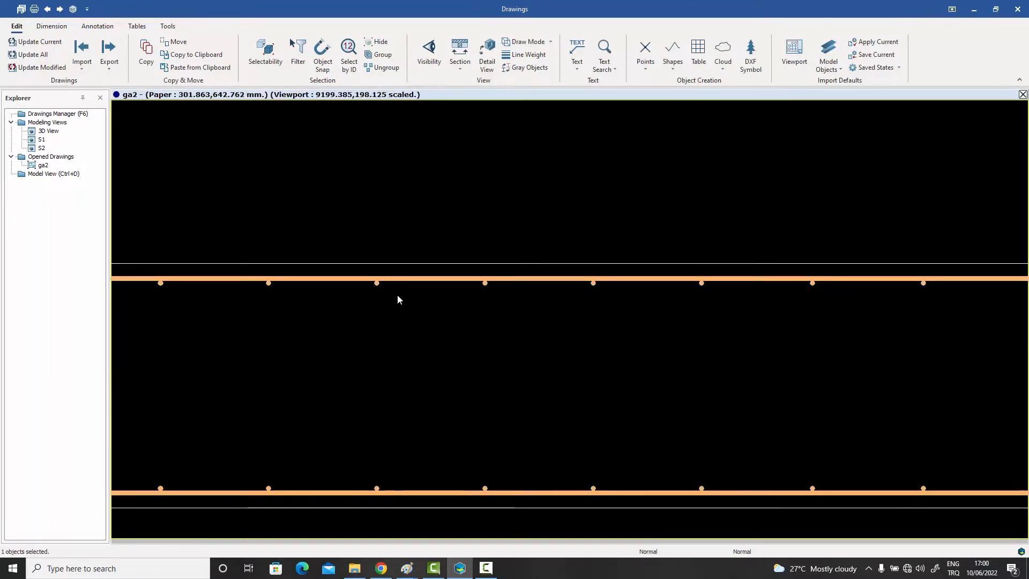
{"action": "left_click", "coordinate": [379, 285]}
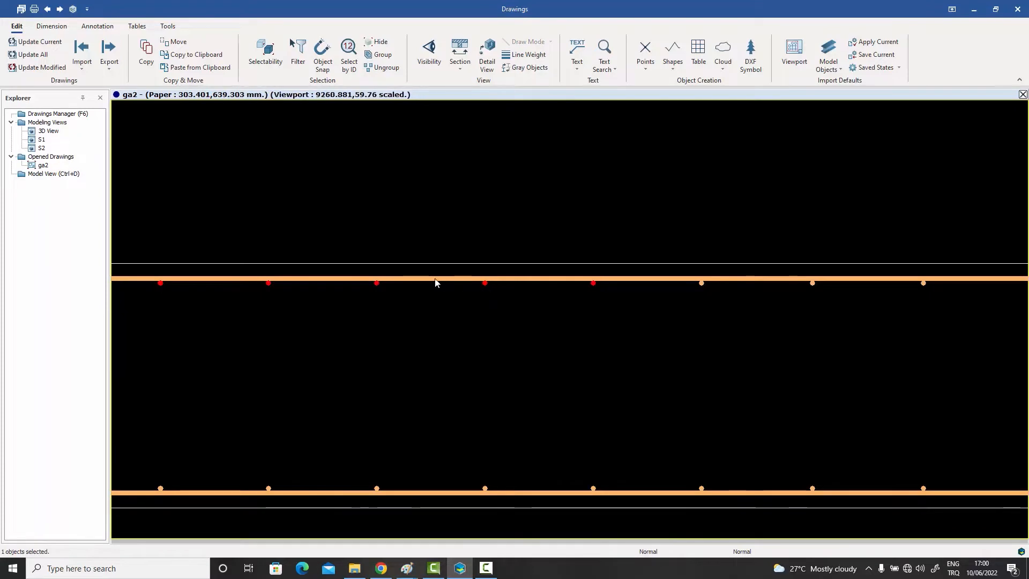
{"action": "key", "text": "Escape"}
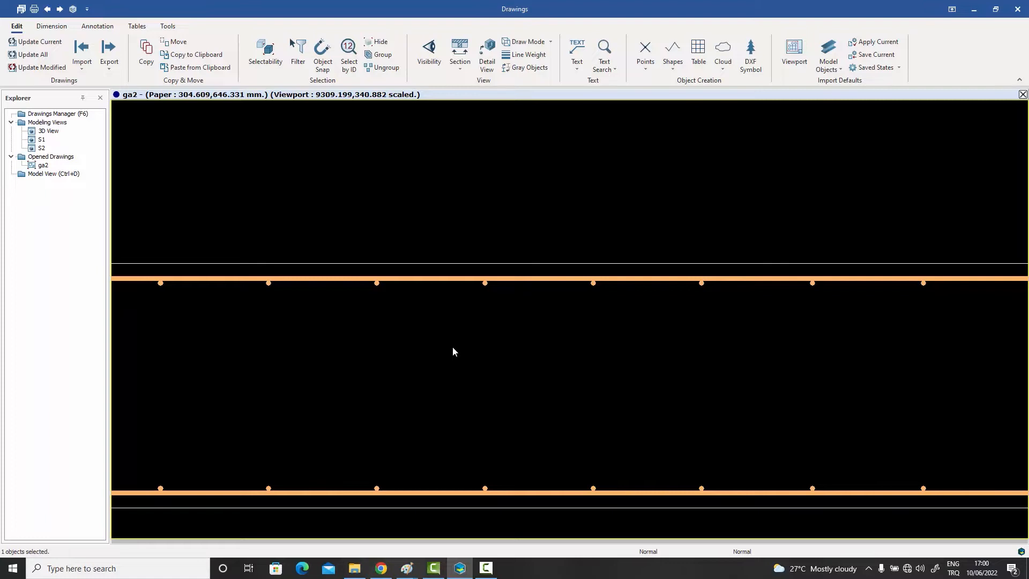
{"action": "left_click", "coordinate": [486, 285]}
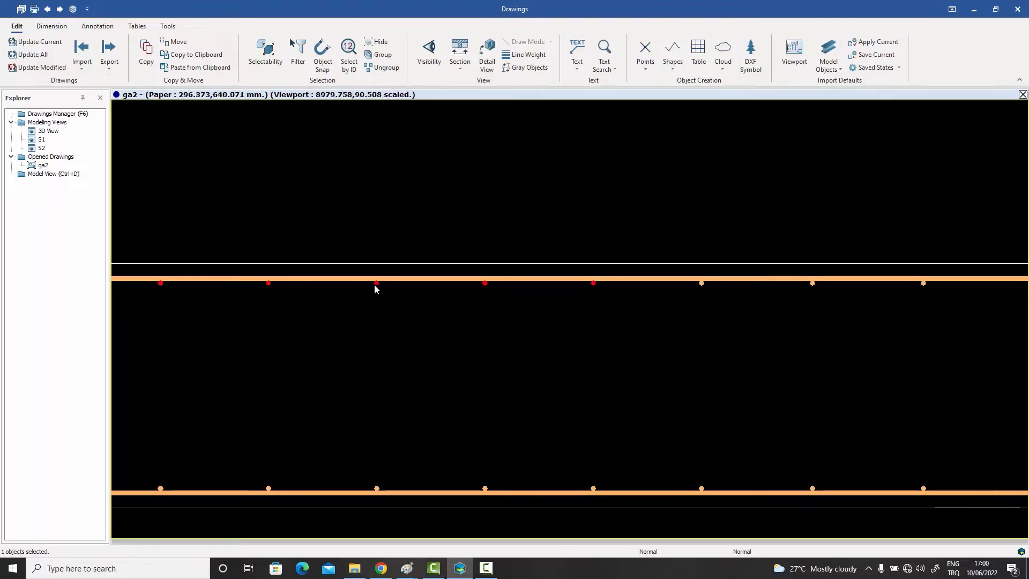
Examine where the rebar group selected in the section runs in the plan, between the openings near grid line C
{"action": "scroll", "coordinate": [439, 348], "scroll_direction": "down", "scroll_amount": 5}
{"action": "middle_click_drag", "start_coordinate": [440, 328], "coordinate": [431, 419]}
{"action": "scroll", "coordinate": [431, 418], "scroll_direction": "down", "scroll_amount": 4}
{"action": "middle_click_drag", "start_coordinate": [450, 386], "coordinate": [438, 472]}
{"action": "scroll", "coordinate": [435, 259], "scroll_direction": "up", "scroll_amount": 4}
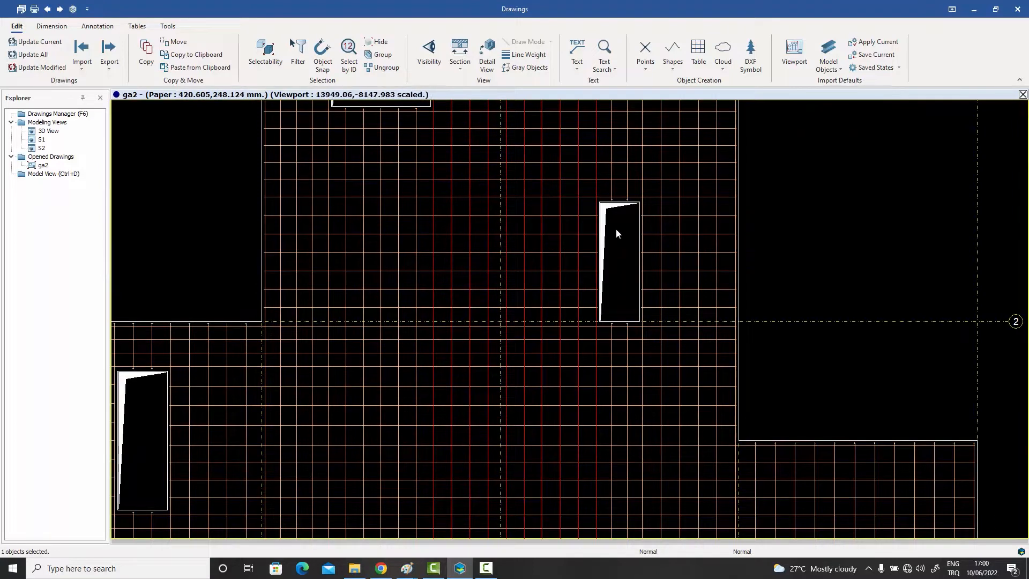
{"action": "scroll", "coordinate": [514, 296], "scroll_direction": "down", "scroll_amount": 2}
{"action": "middle_click_drag", "start_coordinate": [515, 293], "coordinate": [492, 351]}
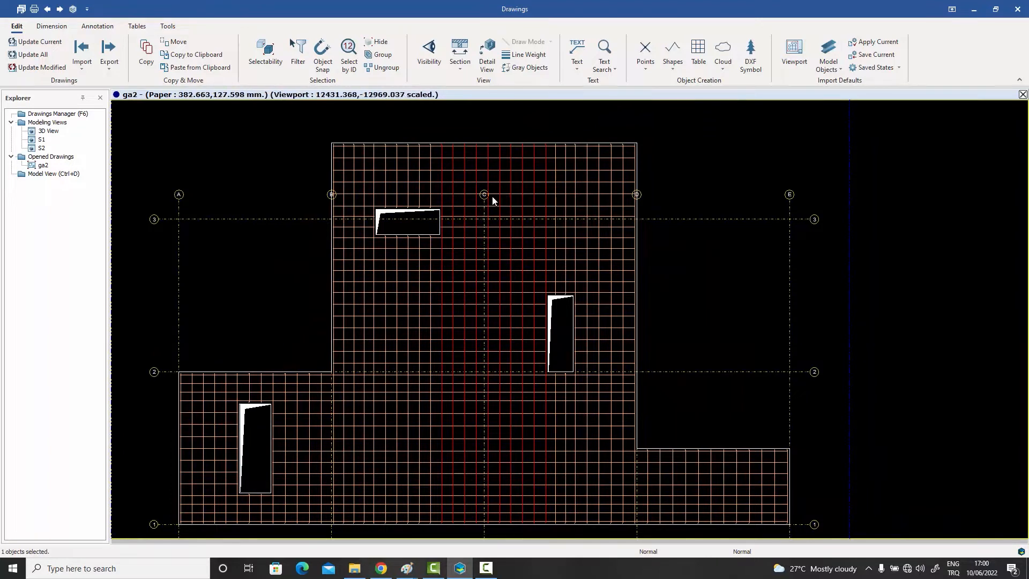
{"action": "scroll", "coordinate": [492, 197], "scroll_direction": "up", "scroll_amount": 3}
{"action": "scroll", "coordinate": [491, 198], "scroll_direction": "down", "scroll_amount": 2}
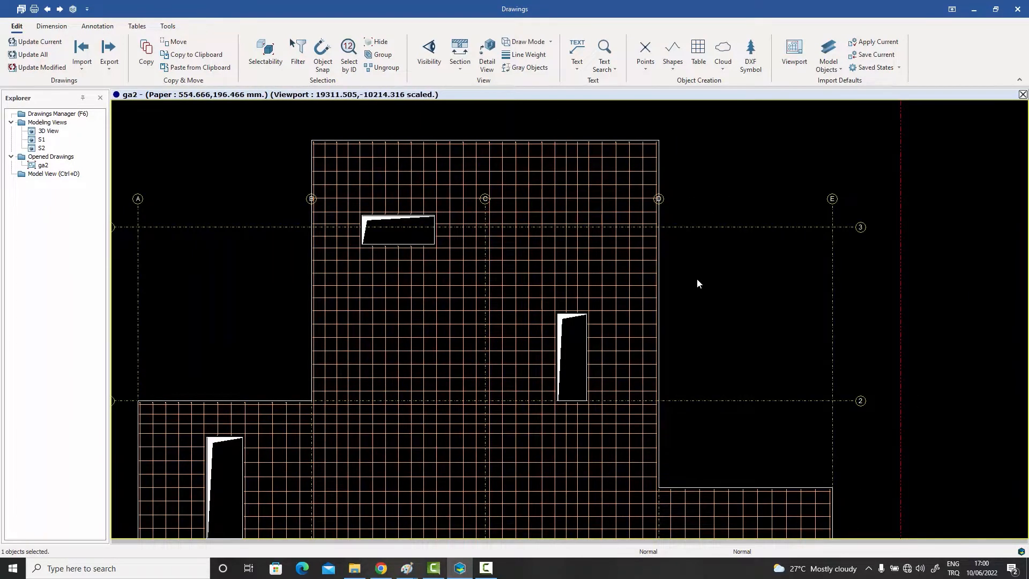
{"action": "mouse_move", "coordinate": [697, 278]}
{"action": "middle_mouse_down"}
{"action": "mouse_move", "coordinate": [709, 236]}
{"action": "mouse_move", "coordinate": [712, 314]}
{"action": "middle_mouse_up"}
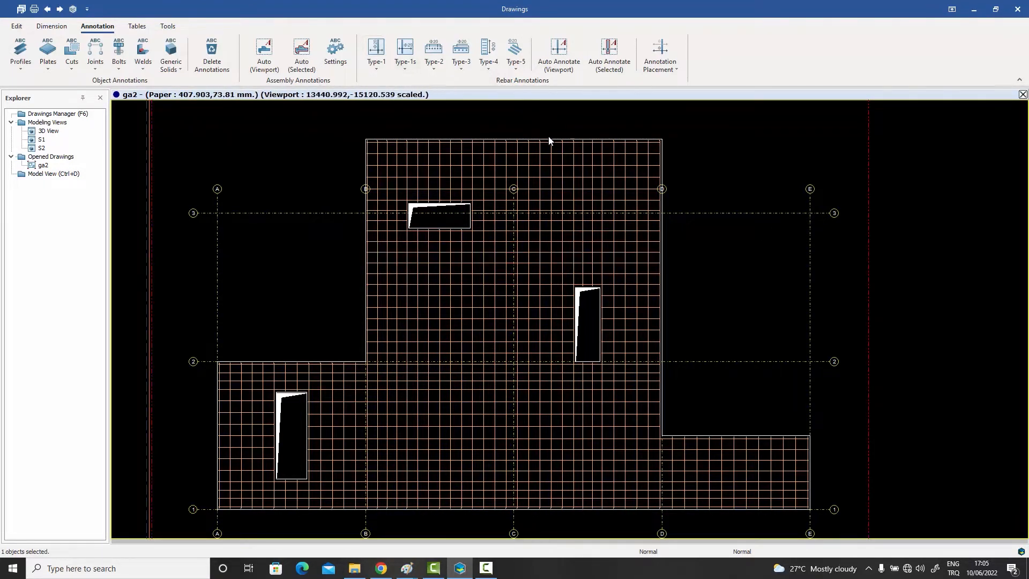
Add a Type-1 rebar annotation to the vertical rebar group around grid line C, placing its distribution line near the slab's upper edge
{"action": "scroll", "coordinate": [539, 184], "scroll_direction": "up", "scroll_amount": 1}
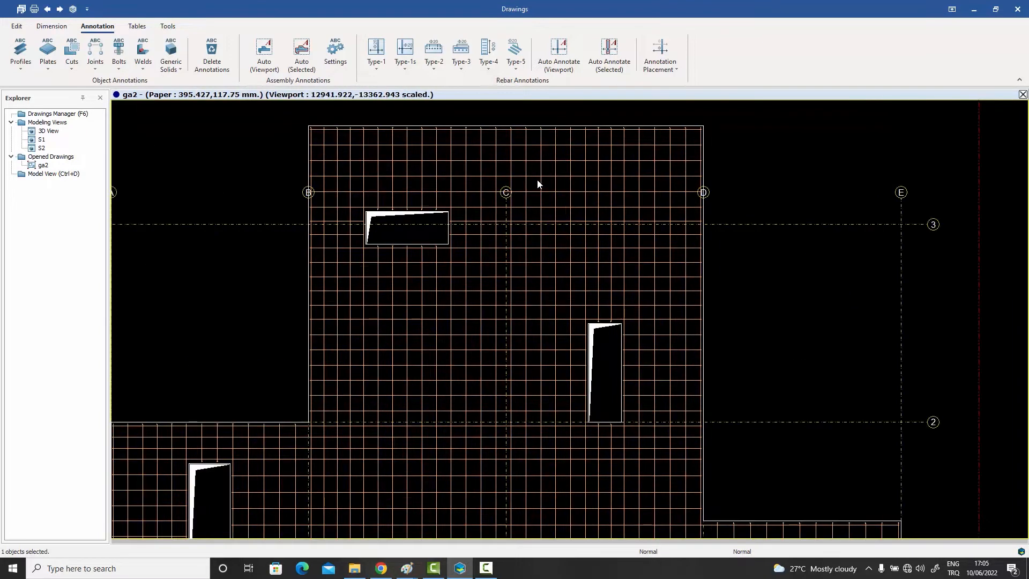
{"action": "middle_click_drag", "start_coordinate": [539, 184], "coordinate": [524, 229]}
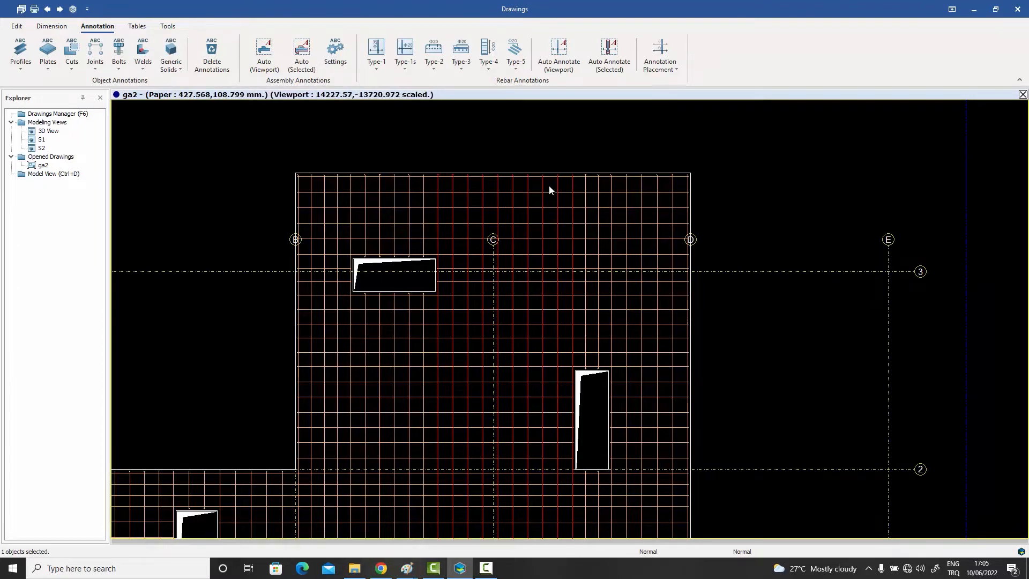
{"action": "scroll", "coordinate": [515, 163], "scroll_direction": "up", "scroll_amount": 3}
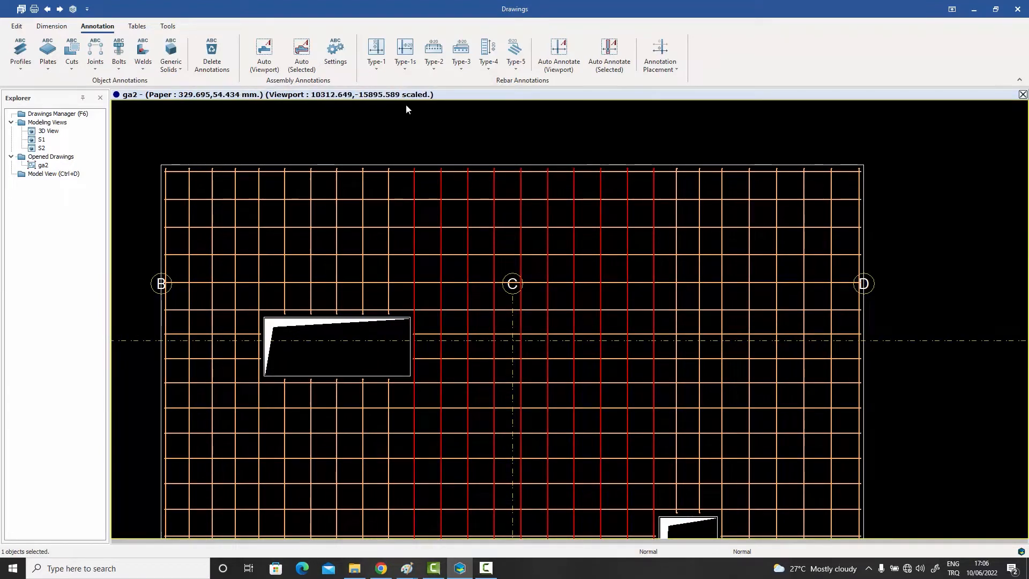
{"action": "left_click", "coordinate": [377, 50]}
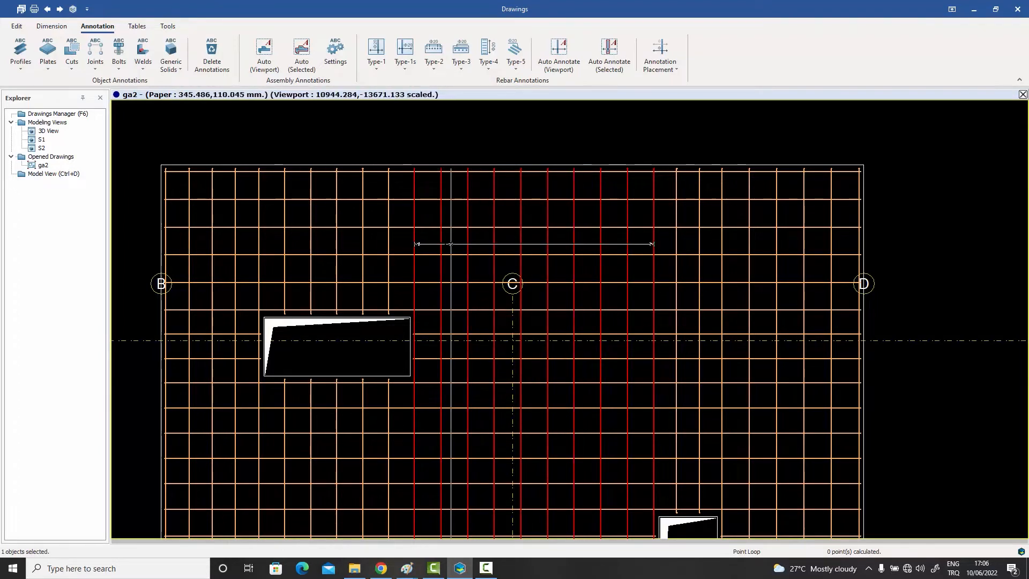
{"action": "left_click", "coordinate": [561, 244]}
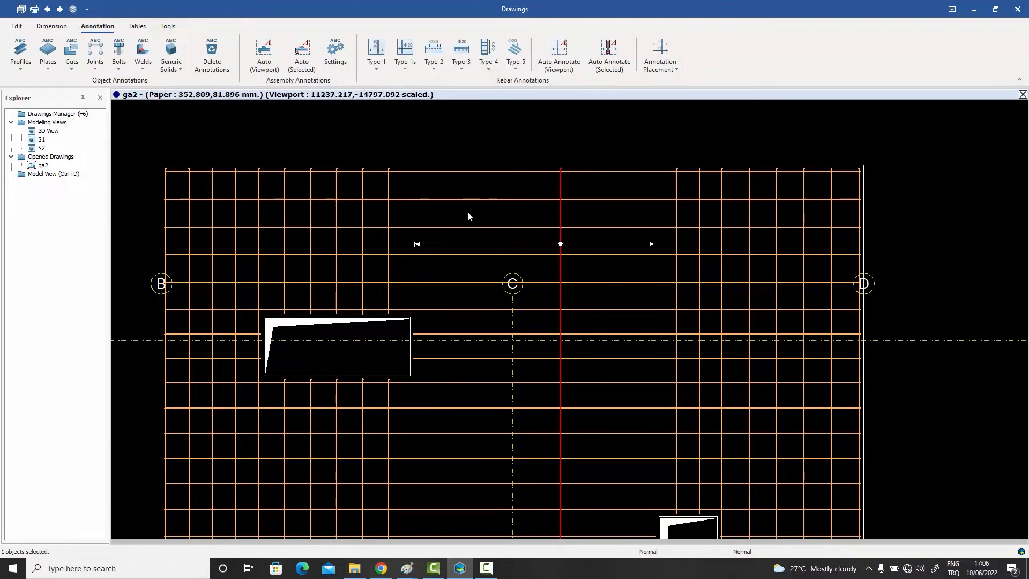
{"action": "left_click", "coordinate": [464, 126]}
Inspect the new annotation's distribution line, representative bar and mark label in the plan
{"action": "scroll", "coordinate": [582, 265], "scroll_direction": "up", "scroll_amount": 3}
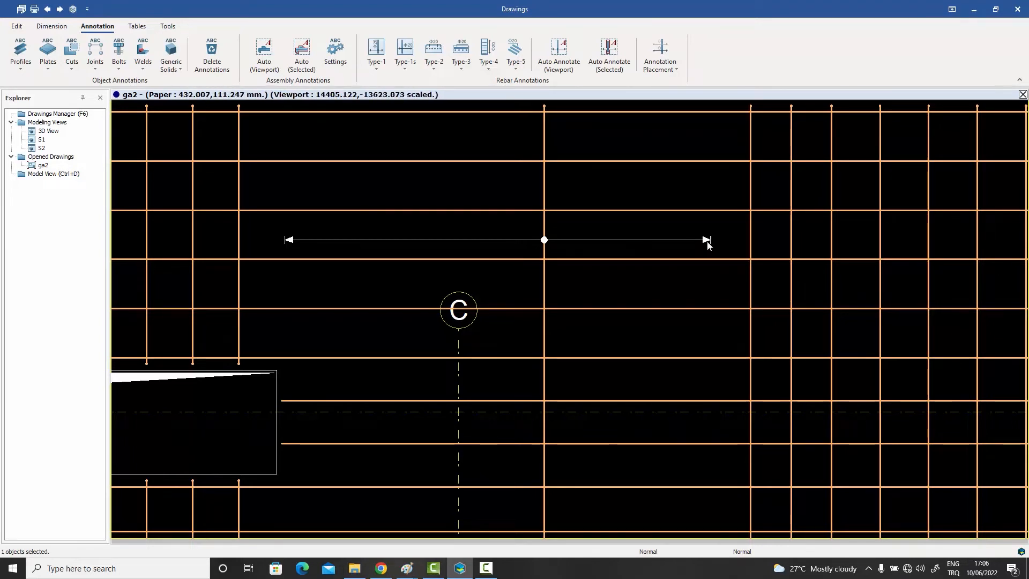
{"action": "scroll", "coordinate": [409, 241], "scroll_direction": "down", "scroll_amount": 4}
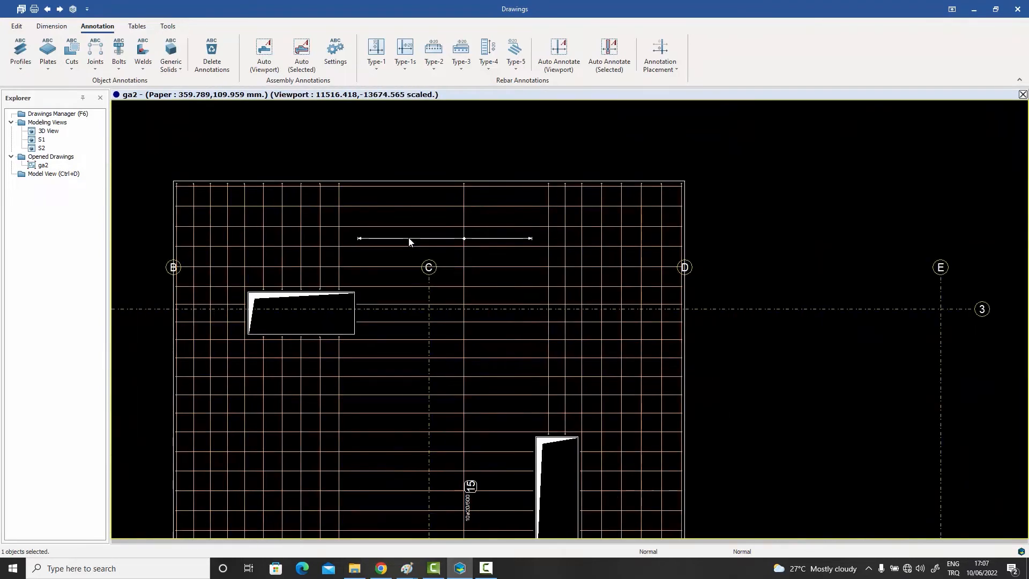
{"action": "middle_click_drag", "start_coordinate": [415, 228], "coordinate": [423, 170]}
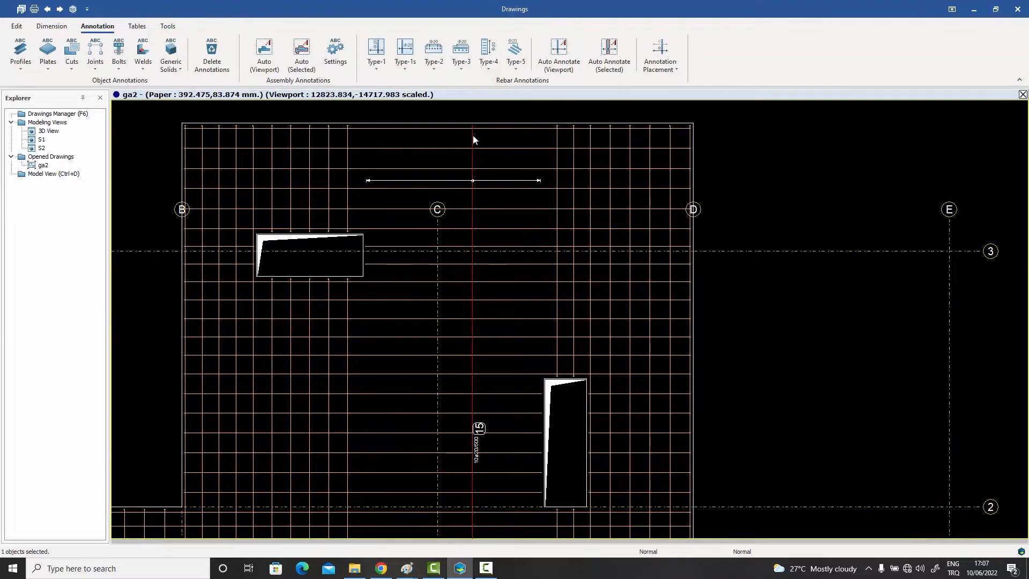
{"action": "middle_click_drag", "start_coordinate": [499, 301], "coordinate": [485, 239]}
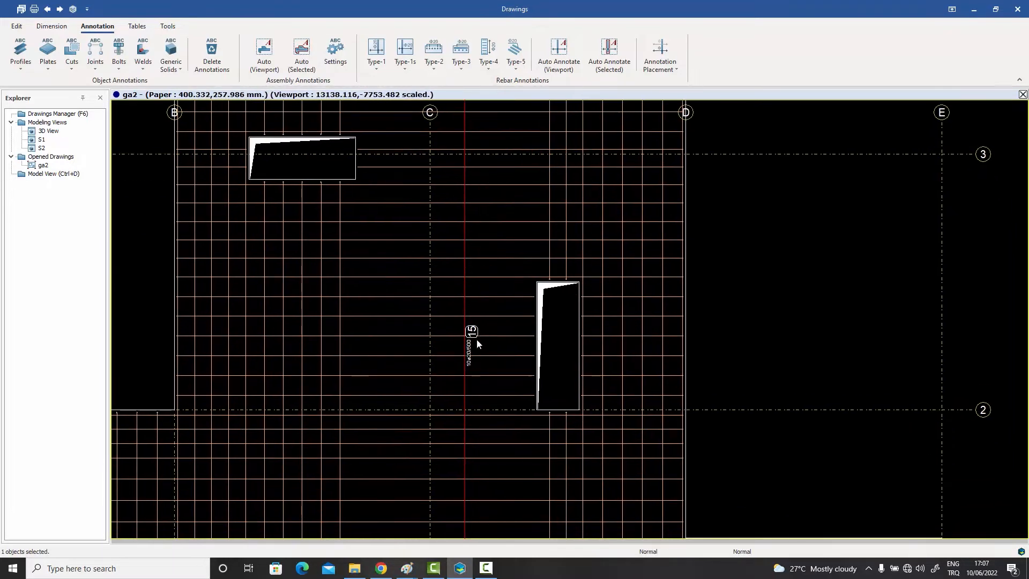
{"action": "scroll", "coordinate": [475, 342], "scroll_direction": "up", "scroll_amount": 4}
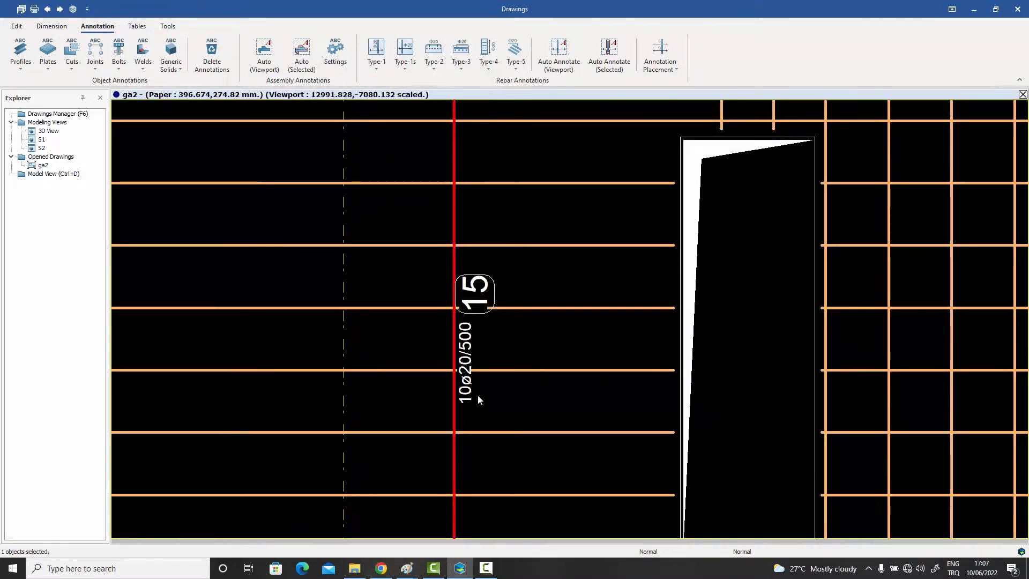
{"action": "scroll", "coordinate": [477, 395], "scroll_direction": "up", "scroll_amount": 1}
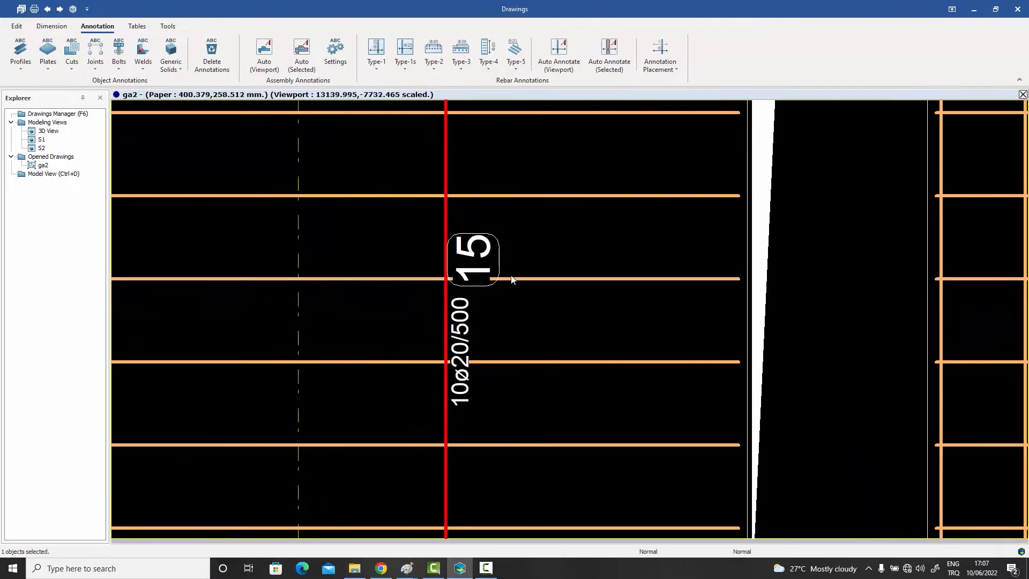
{"action": "scroll", "coordinate": [492, 292], "scroll_direction": "down", "scroll_amount": 7}
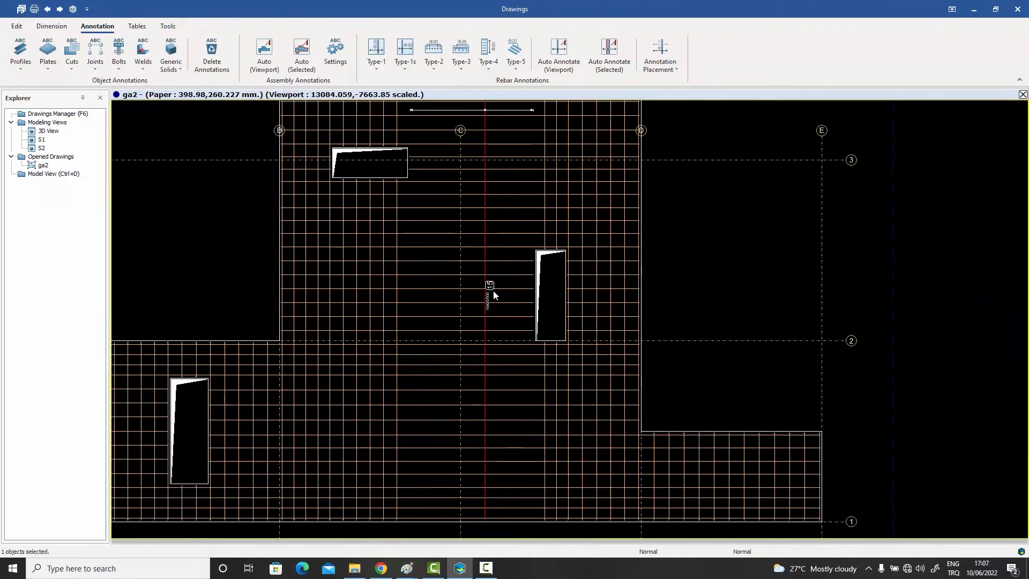
{"action": "middle_click_drag", "start_coordinate": [493, 291], "coordinate": [474, 349]}
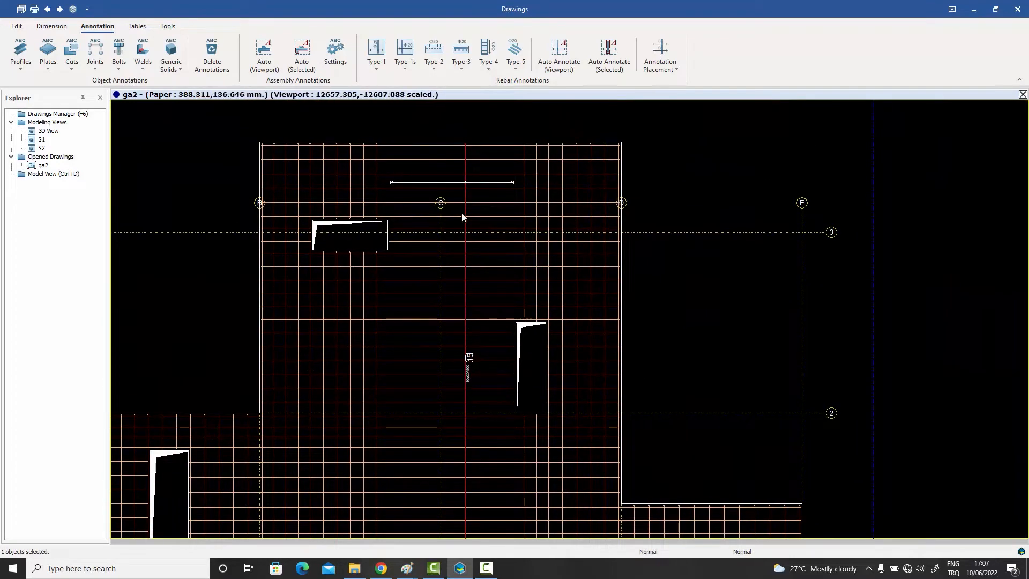
Move the annotation's distribution line down to just below the upper opening and shift its representative bar toward grid line D
{"action": "middle_click_drag", "start_coordinate": [462, 220], "coordinate": [456, 286]}
{"action": "scroll", "coordinate": [459, 267], "scroll_direction": "up", "scroll_amount": 3}
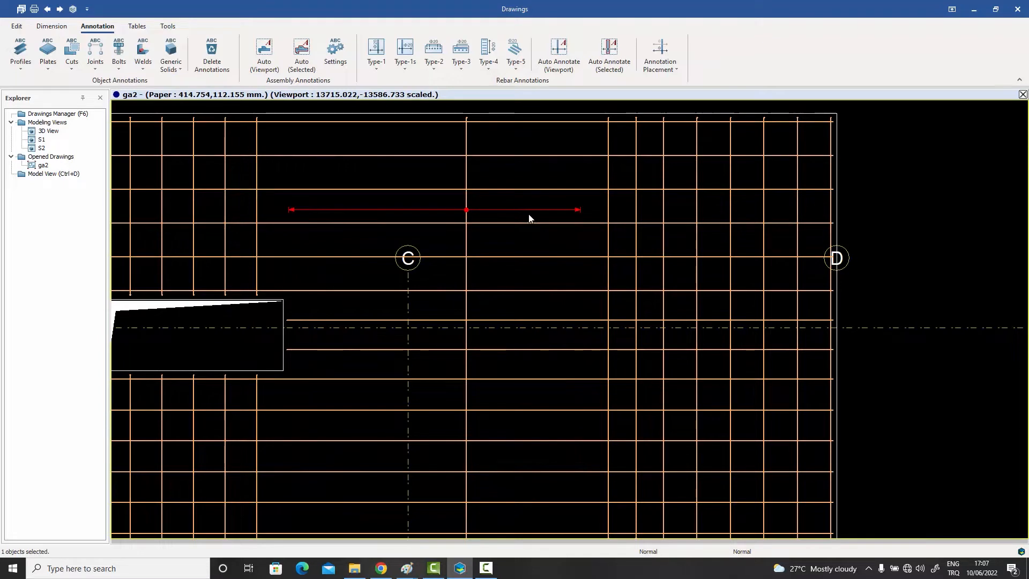
{"action": "left_click_drag", "start_coordinate": [525, 214], "coordinate": [526, 388]}
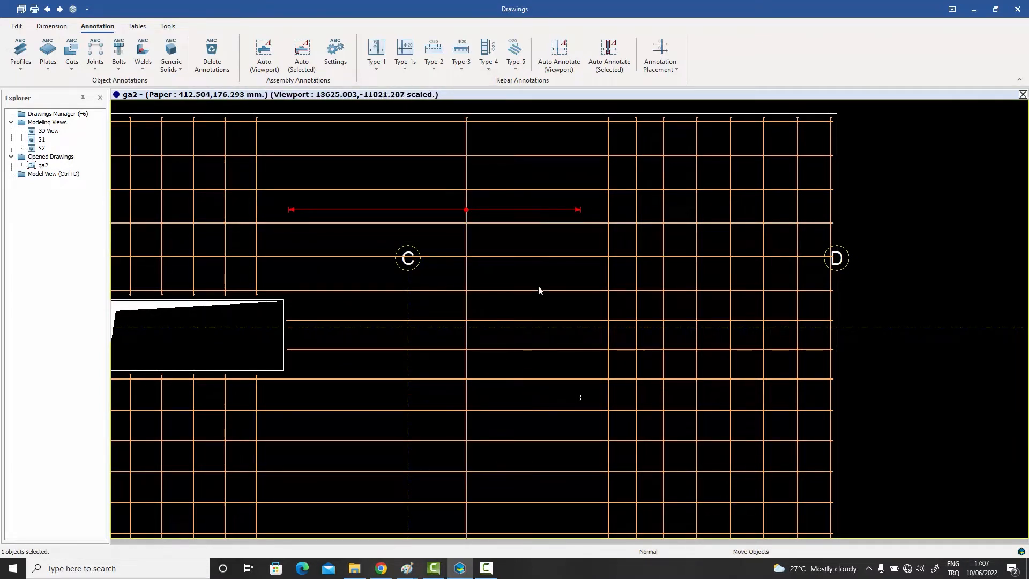
{"action": "left_click", "coordinate": [467, 273]}
{"action": "left_click_drag", "start_coordinate": [465, 274], "coordinate": [531, 281]}
{"action": "scroll", "coordinate": [505, 273], "scroll_direction": "down", "scroll_amount": 1}
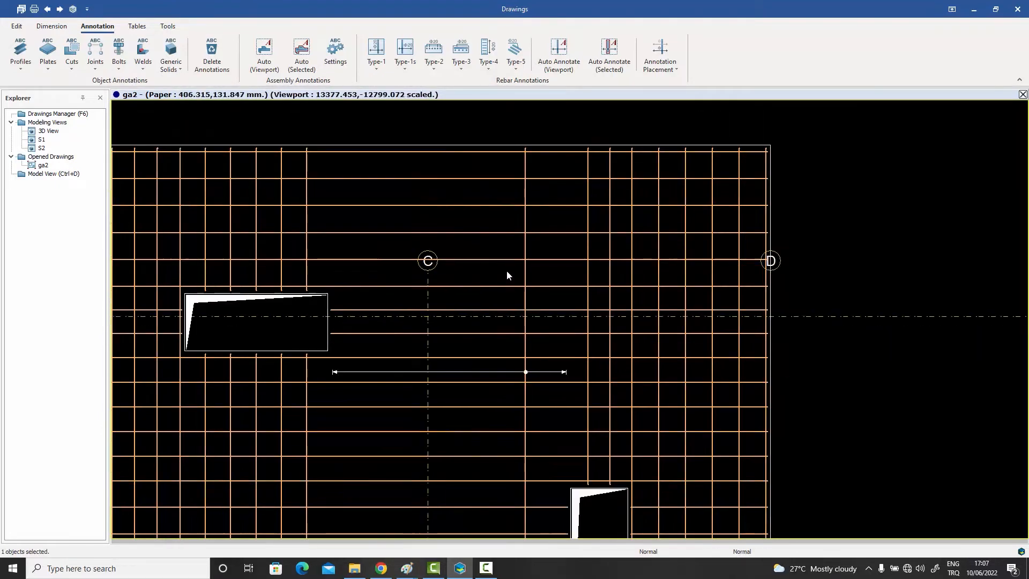
{"action": "scroll", "coordinate": [507, 272], "scroll_direction": "down", "scroll_amount": 1}
{"action": "mouse_move", "coordinate": [502, 283]}
{"action": "middle_mouse_down"}
{"action": "mouse_move", "coordinate": [504, 196]}
{"action": "mouse_move", "coordinate": [495, 224]}
{"action": "middle_mouse_up"}
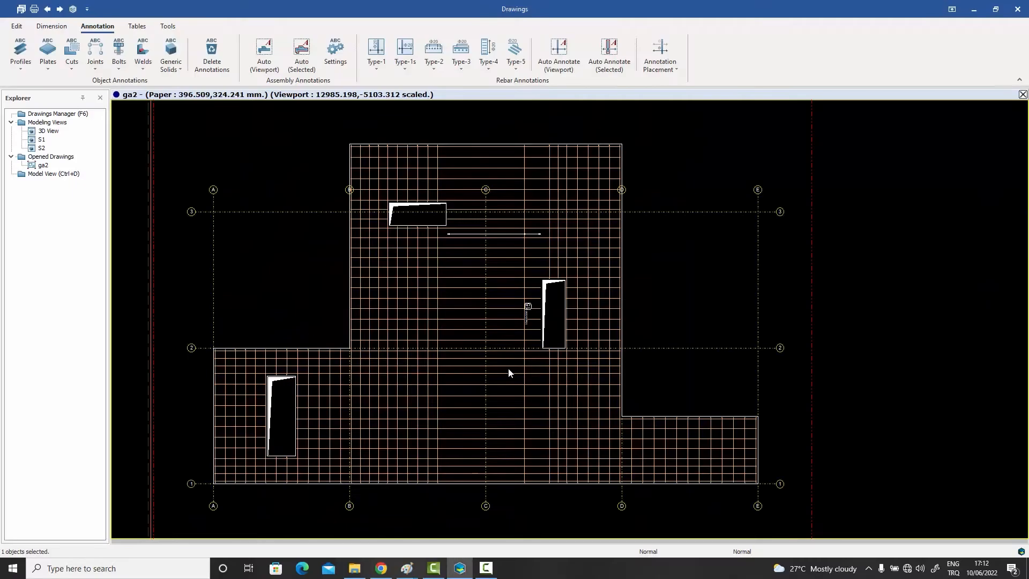
Set the Type-1 annotation's label side to To Left and apply it
{"action": "left_click", "coordinate": [503, 234]}
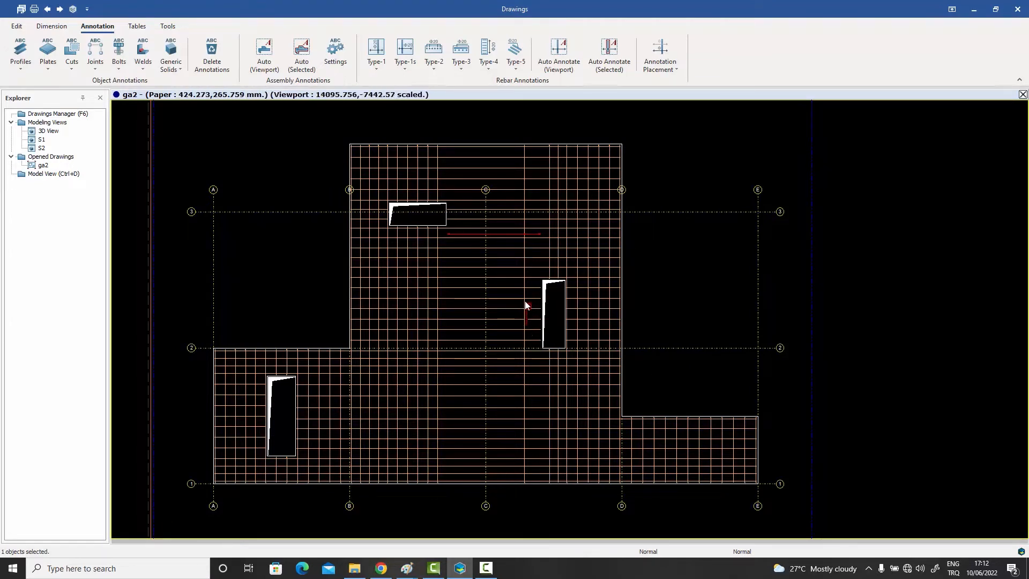
{"action": "double_click", "coordinate": [500, 237]}
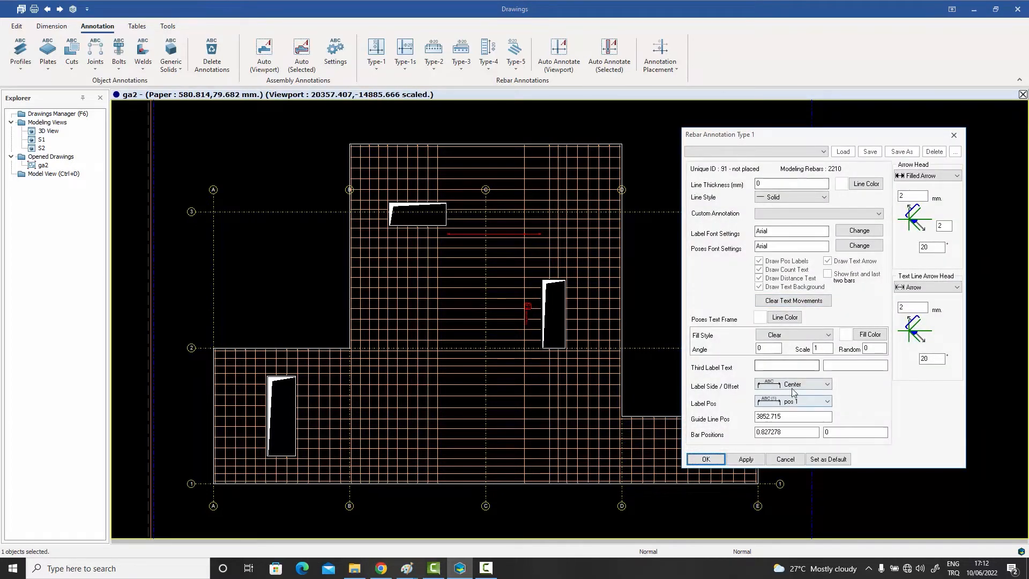
{"action": "left_click", "coordinate": [795, 385]}
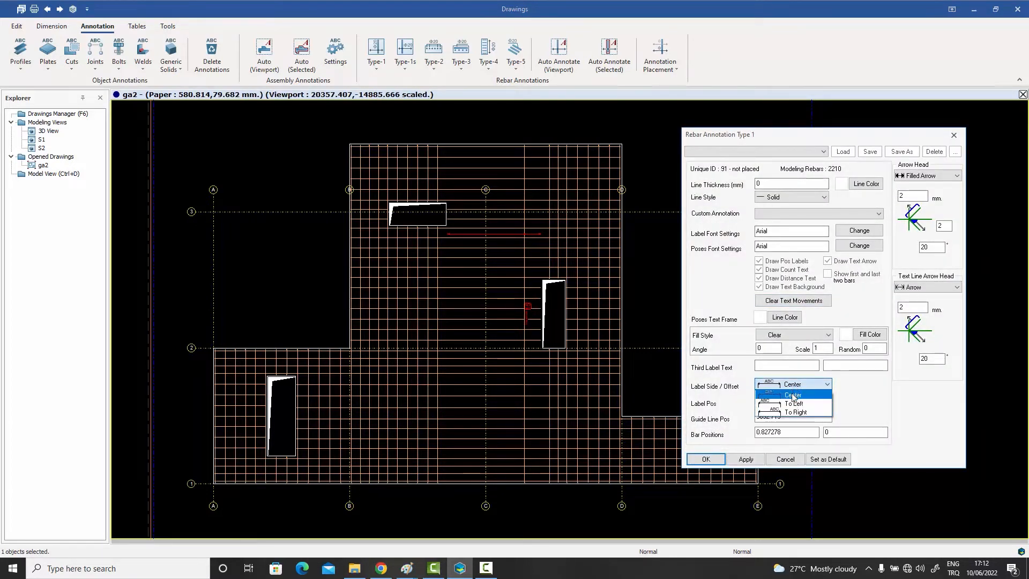
{"action": "left_click", "coordinate": [794, 404]}
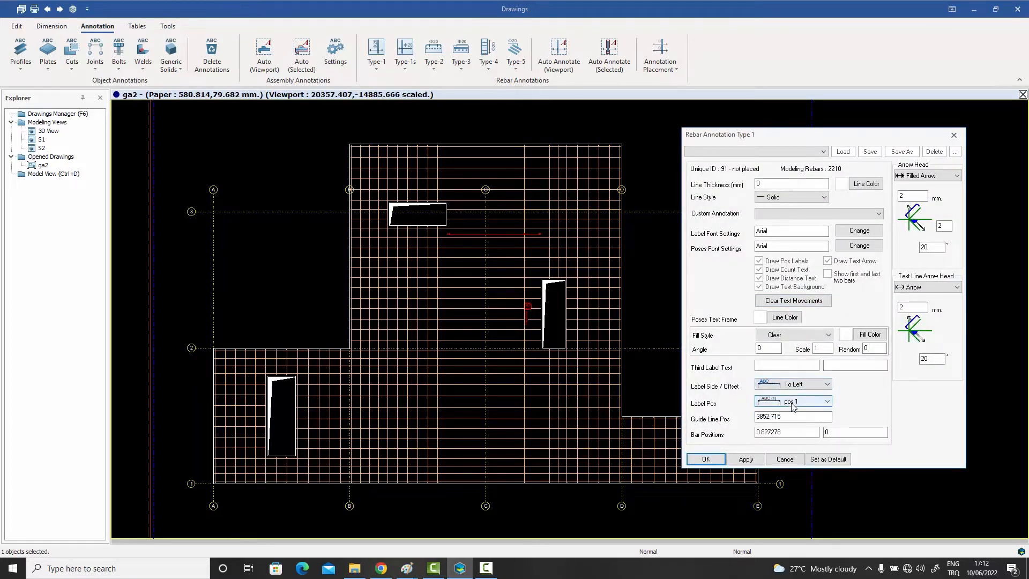
{"action": "left_click", "coordinate": [748, 459]}
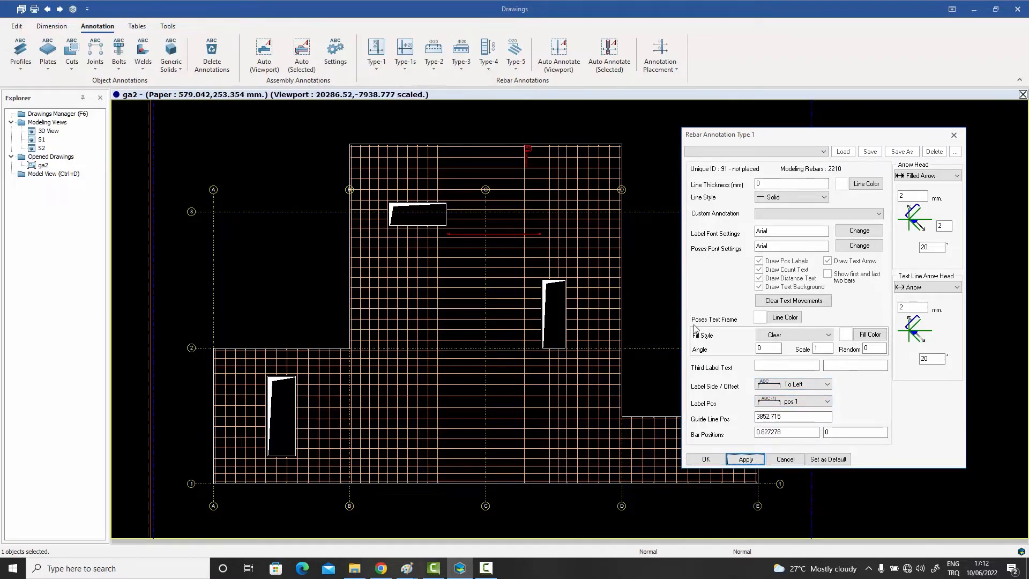
Set the annotation's label side to To Right and apply it
{"action": "left_click", "coordinate": [805, 384]}
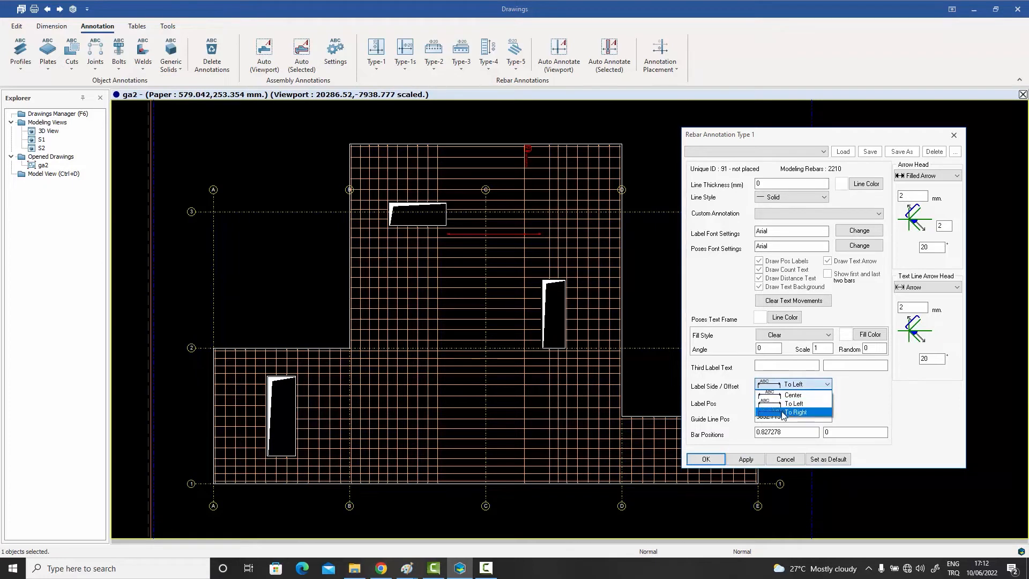
{"action": "left_click", "coordinate": [783, 408]}
{"action": "left_click", "coordinate": [749, 459]}
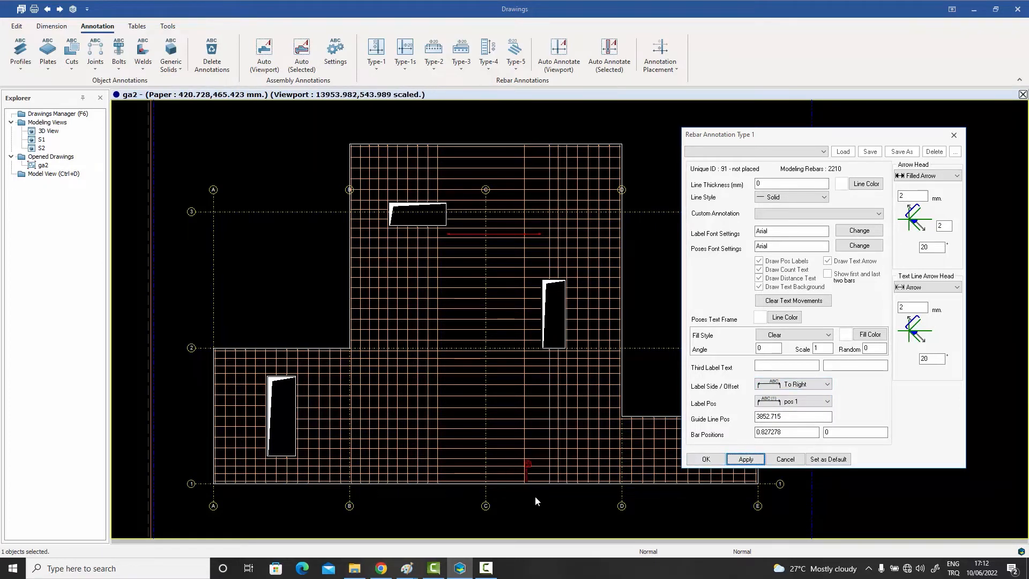
Return the annotation's label side to Center, apply it and close the annotation properties
{"action": "left_click", "coordinate": [789, 384]}
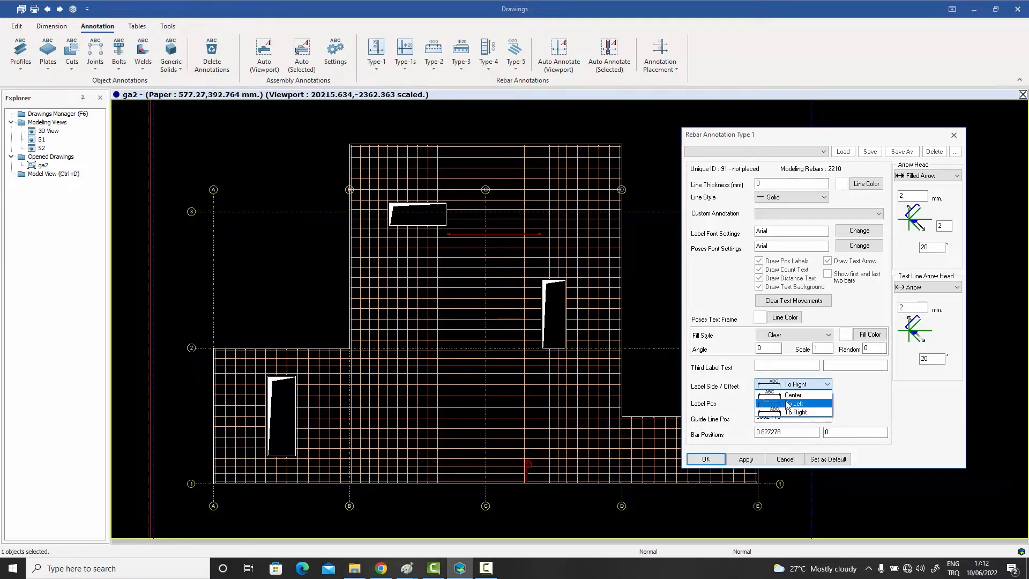
{"action": "left_click", "coordinate": [788, 395]}
{"action": "left_click", "coordinate": [746, 459]}
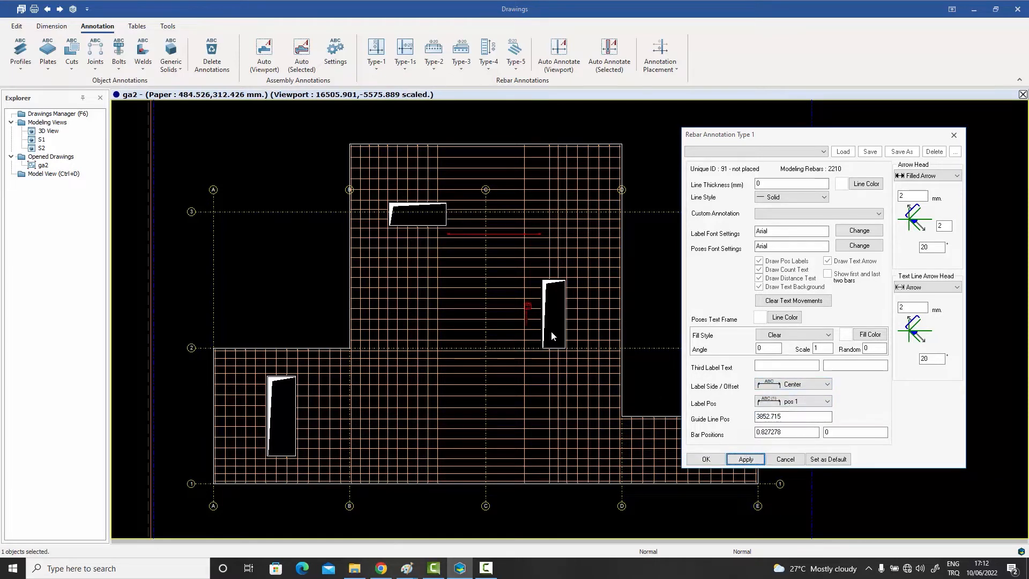
{"action": "left_click", "coordinate": [785, 459]}
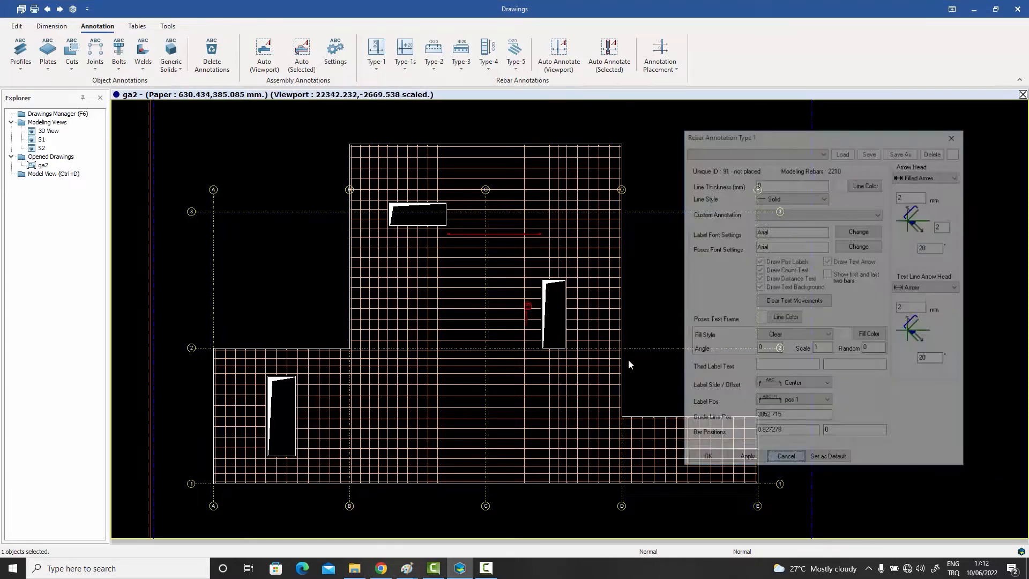
Pull the rebar label off its bar and move it up to just above the opening near grid line D
{"action": "scroll", "coordinate": [548, 301], "scroll_direction": "up", "scroll_amount": 4}
{"action": "scroll", "coordinate": [532, 304], "scroll_direction": "up", "scroll_amount": 1}
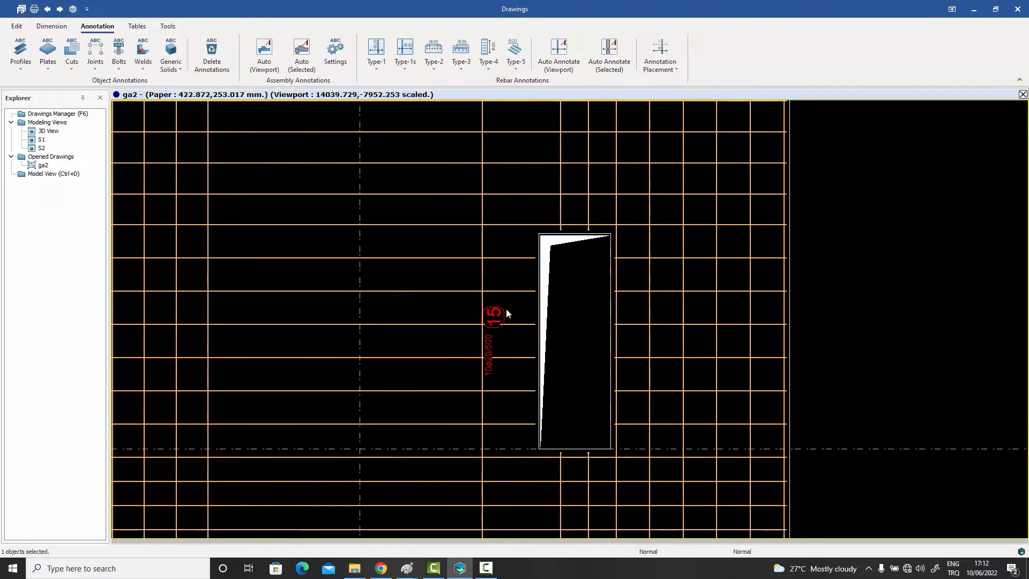
{"action": "left_click_drag", "start_coordinate": [494, 321], "coordinate": [512, 151]}
{"action": "left_click_drag", "start_coordinate": [507, 188], "coordinate": [520, 237]}
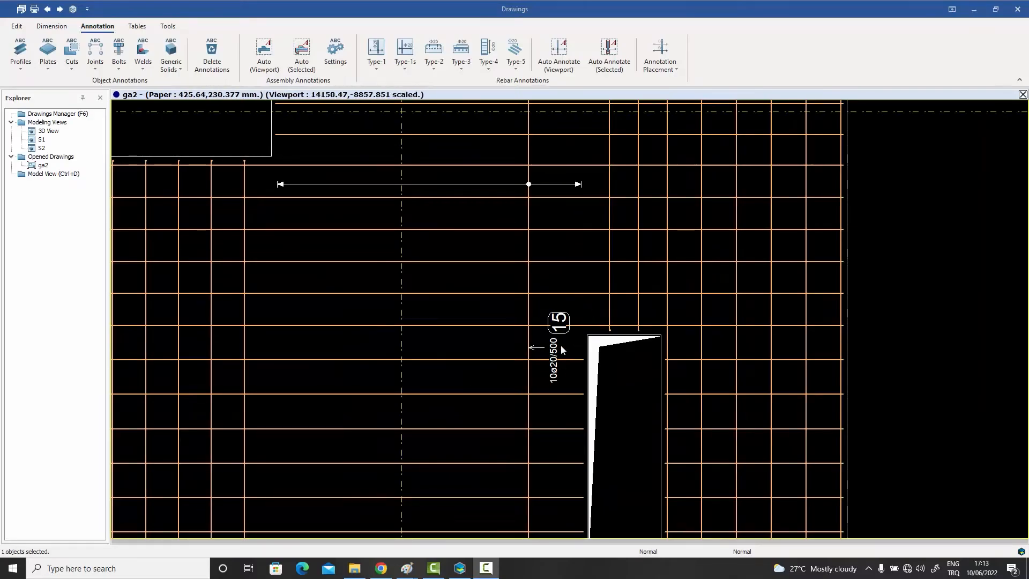
{"action": "left_click_drag", "start_coordinate": [553, 351], "coordinate": [567, 289]}
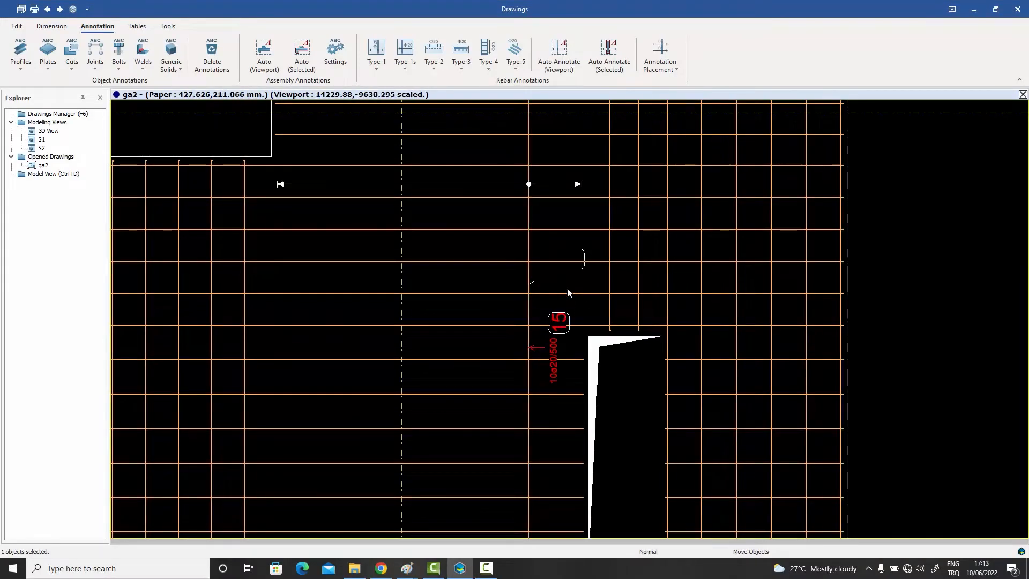
Clear the text movements in the annotation's properties and apply the reset to its label
{"action": "double_click", "coordinate": [460, 188]}
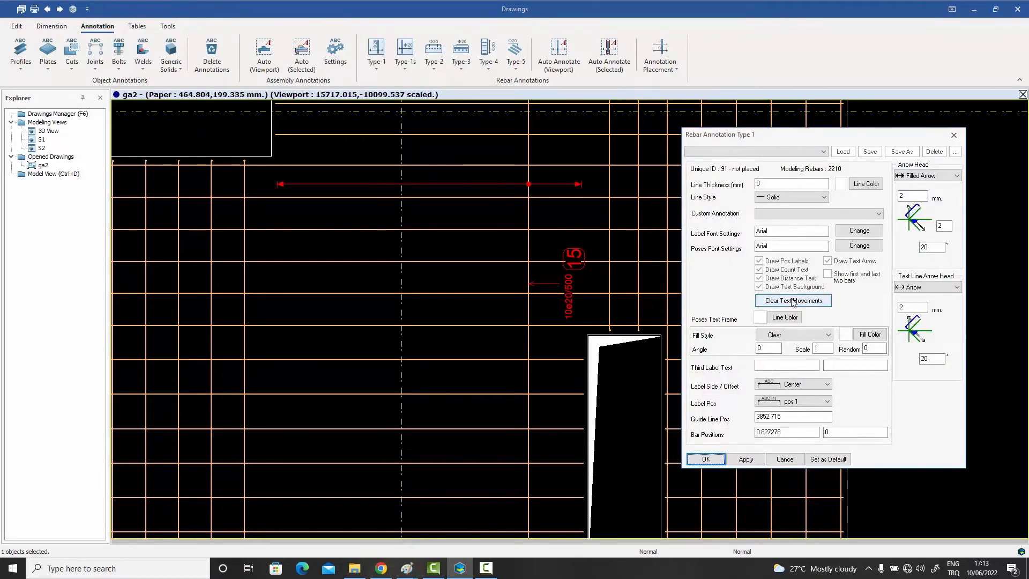
{"action": "left_click", "coordinate": [822, 301]}
{"action": "left_click", "coordinate": [746, 460]}
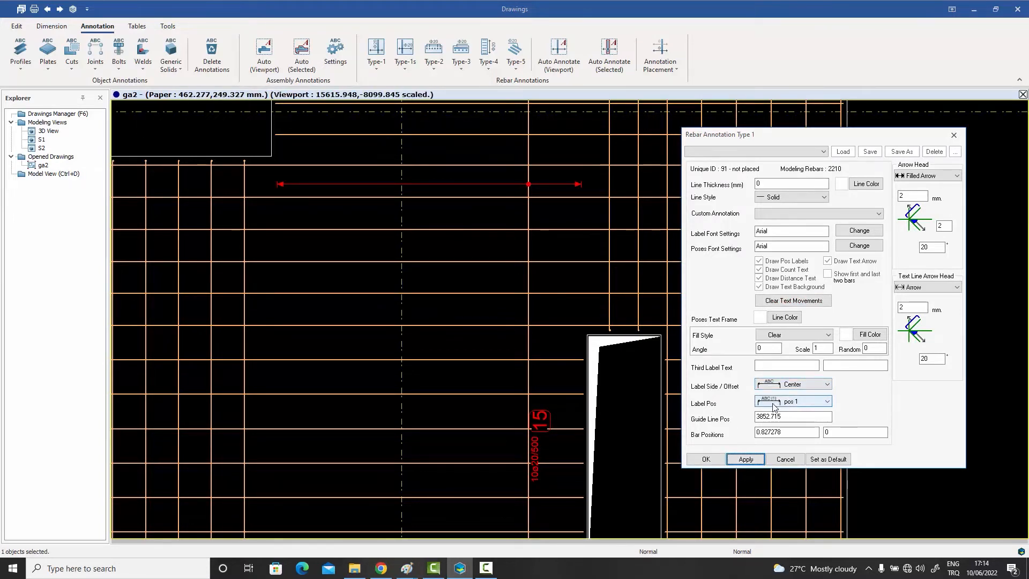
Set the annotation's label position to pos 2, apply it and check the label up close
{"action": "left_click", "coordinate": [804, 404]}
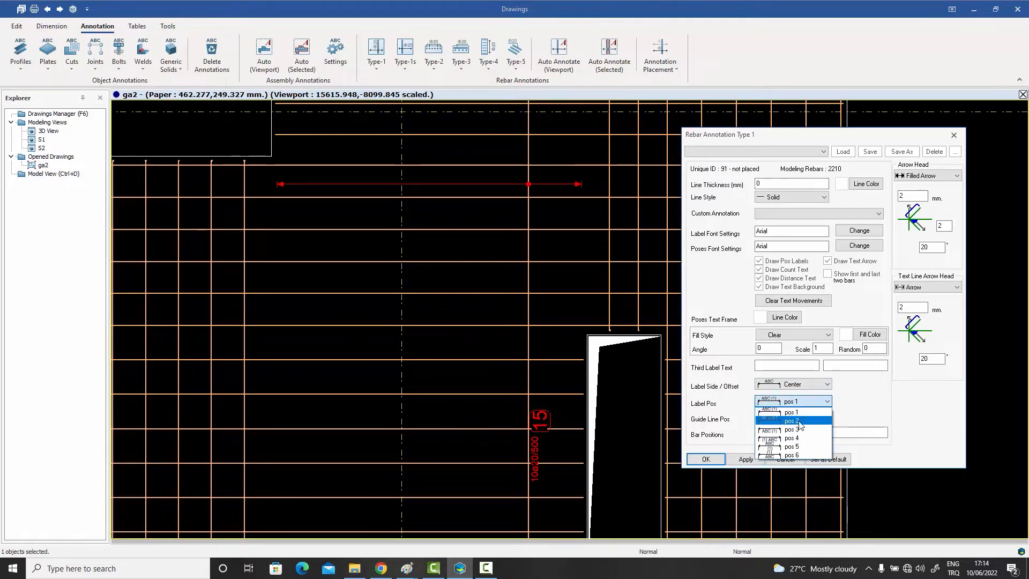
{"action": "left_click", "coordinate": [801, 421]}
{"action": "left_click", "coordinate": [745, 460]}
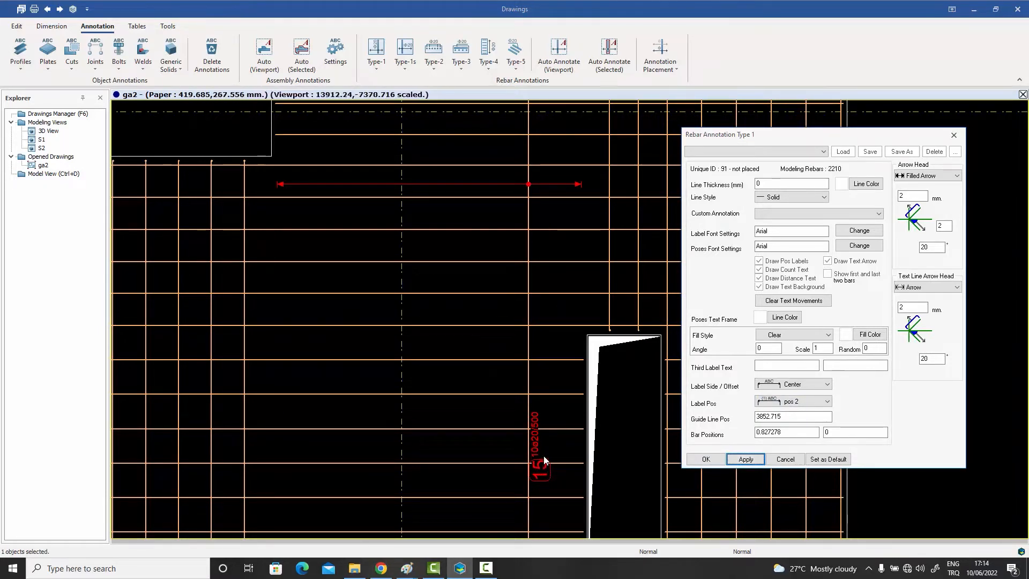
{"action": "scroll", "coordinate": [548, 466], "scroll_direction": "up", "scroll_amount": 3}
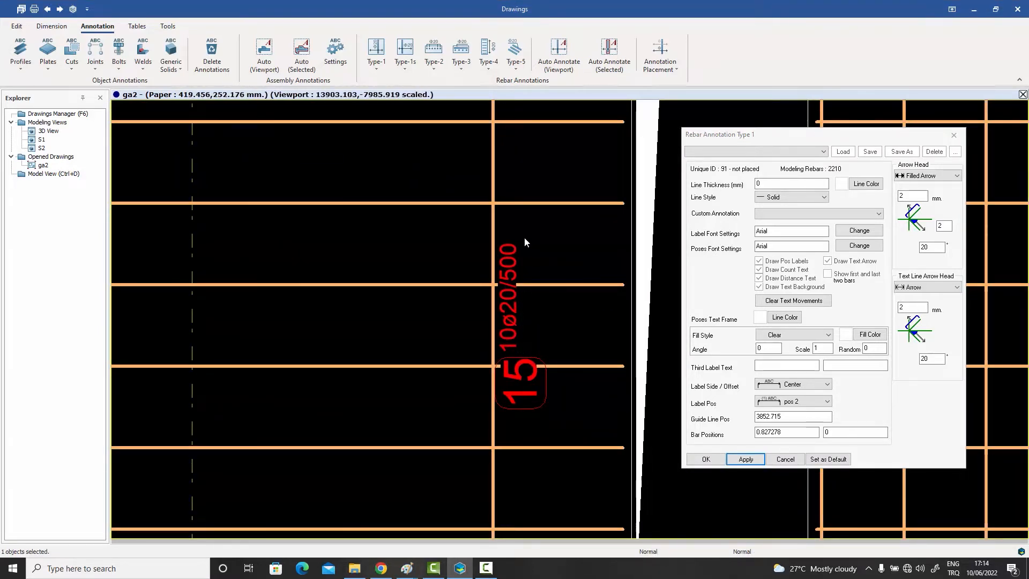
Change the annotation's label position to pos 3 and apply it
{"action": "left_click", "coordinate": [795, 403]}
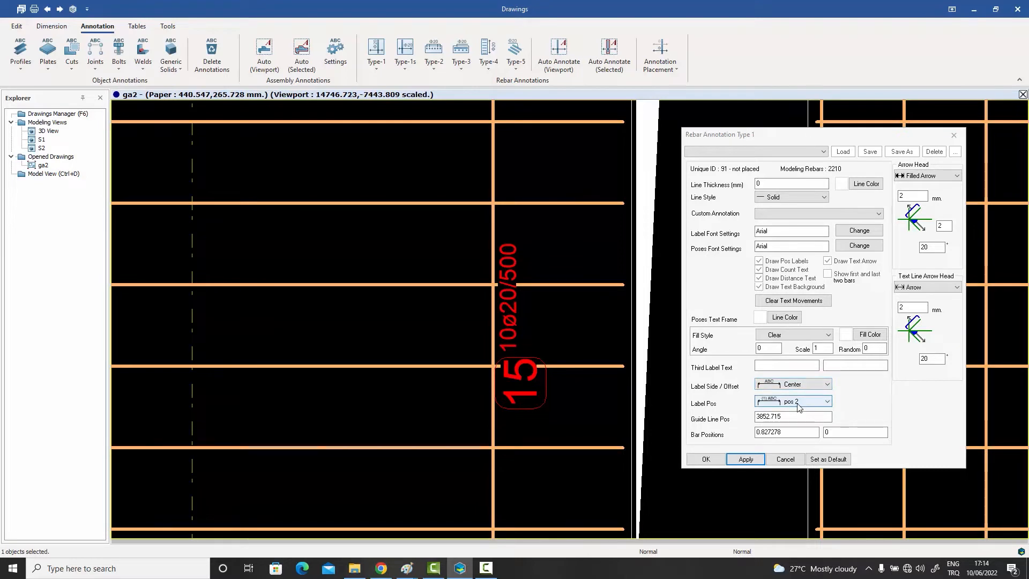
{"action": "left_click", "coordinate": [794, 431]}
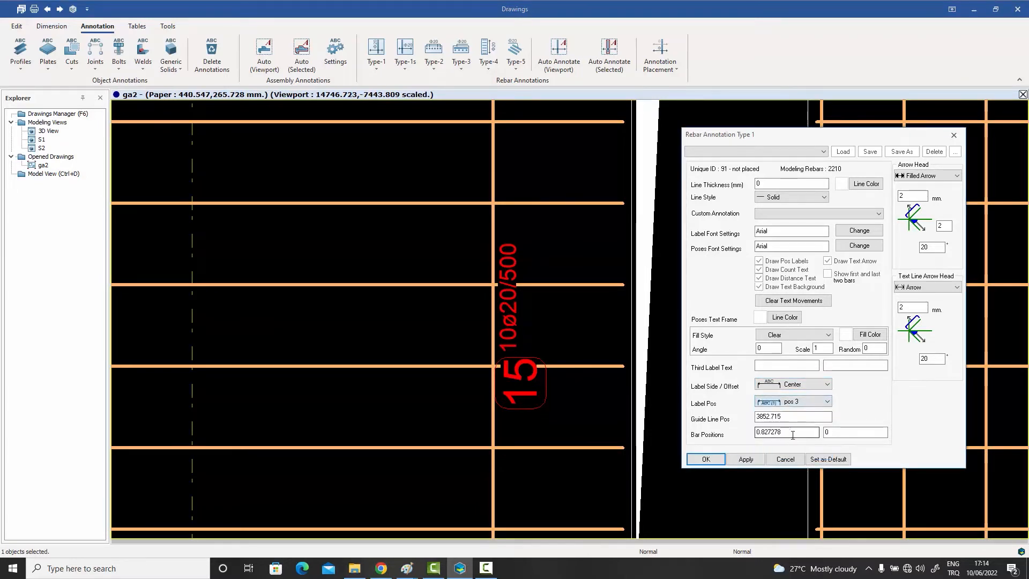
{"action": "left_click", "coordinate": [745, 459]}
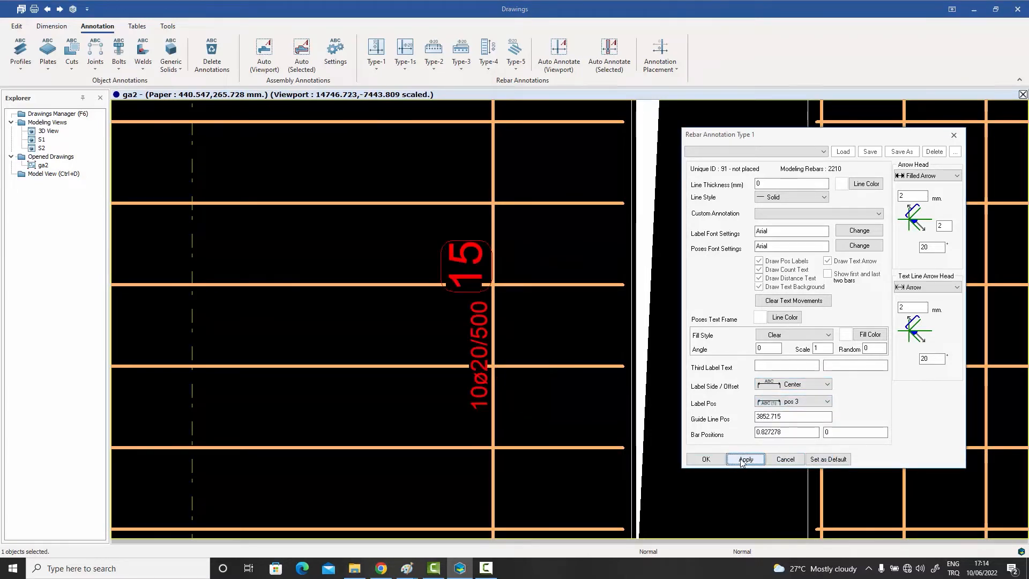
Change the annotation's label position to pos 4 and apply it
{"action": "left_click", "coordinate": [810, 403]}
{"action": "left_click", "coordinate": [799, 438]}
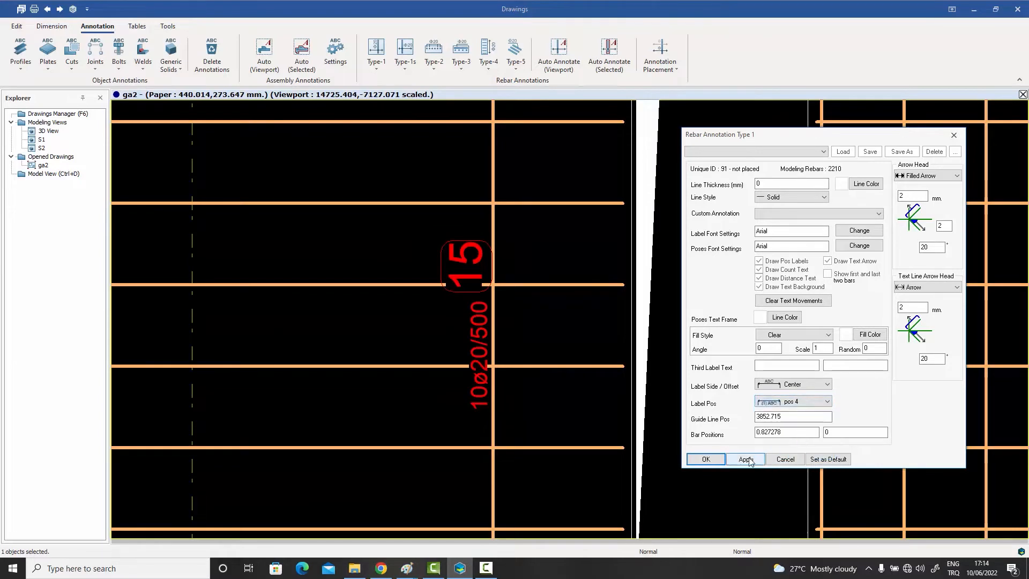
{"action": "left_click", "coordinate": [746, 459]}
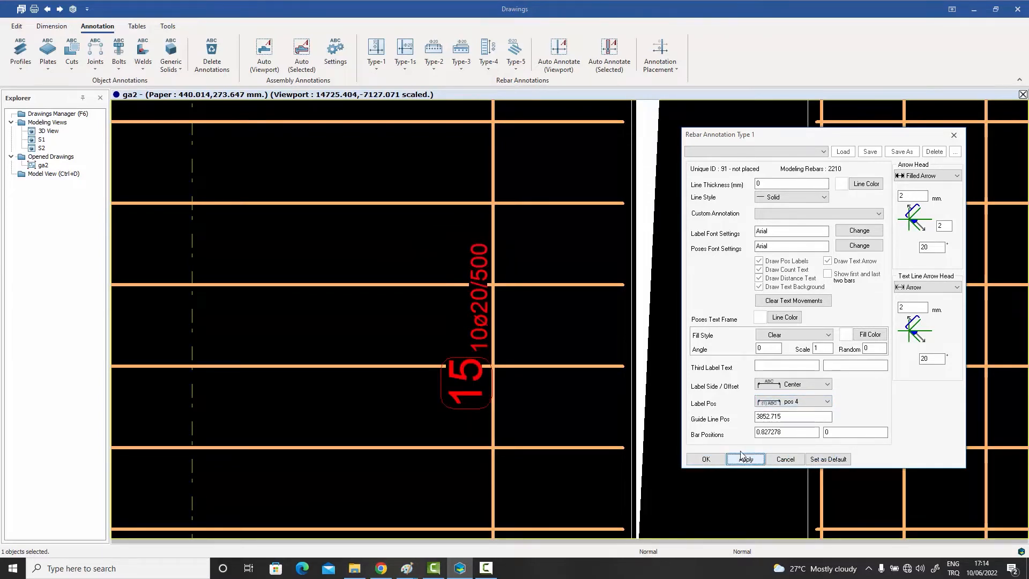
Return the annotation's label position to pos 1 and apply it
{"action": "left_click", "coordinate": [812, 403]}
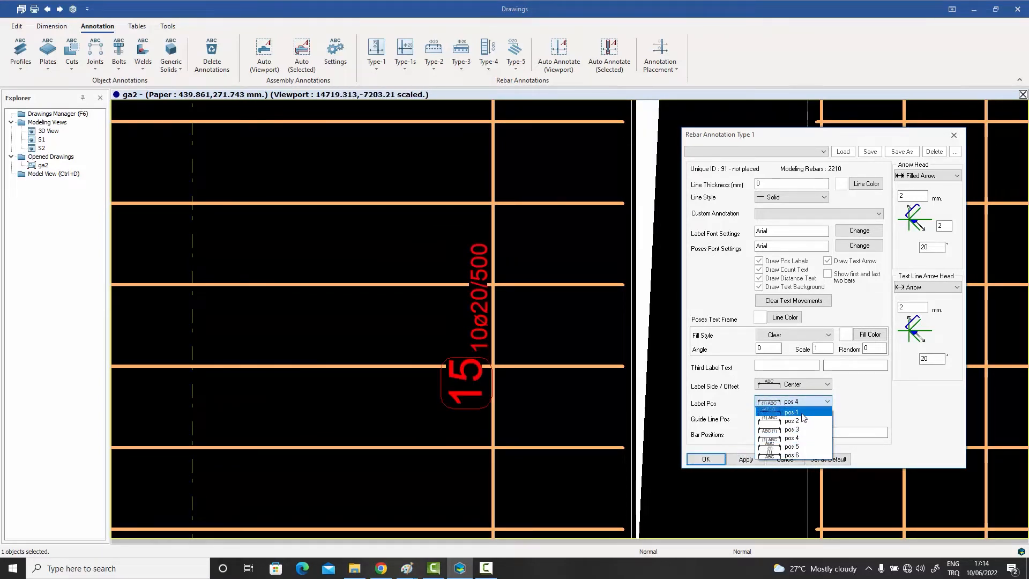
{"action": "left_click", "coordinate": [794, 413]}
{"action": "left_click", "coordinate": [746, 460]}
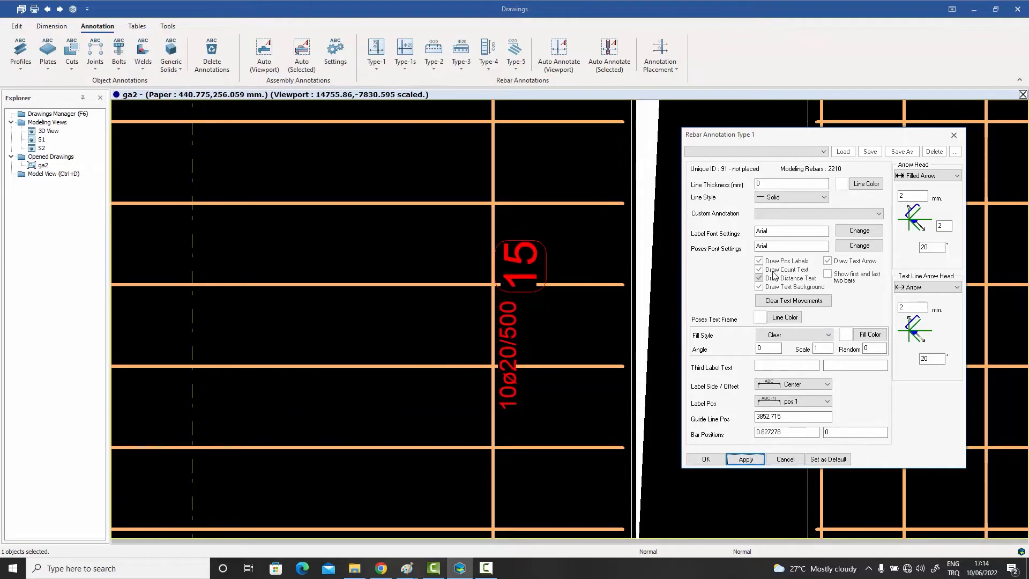
Apply the annotation with Draw Pos Labels switched off, and apply it again with the option switched back on
{"action": "left_click", "coordinate": [759, 261]}
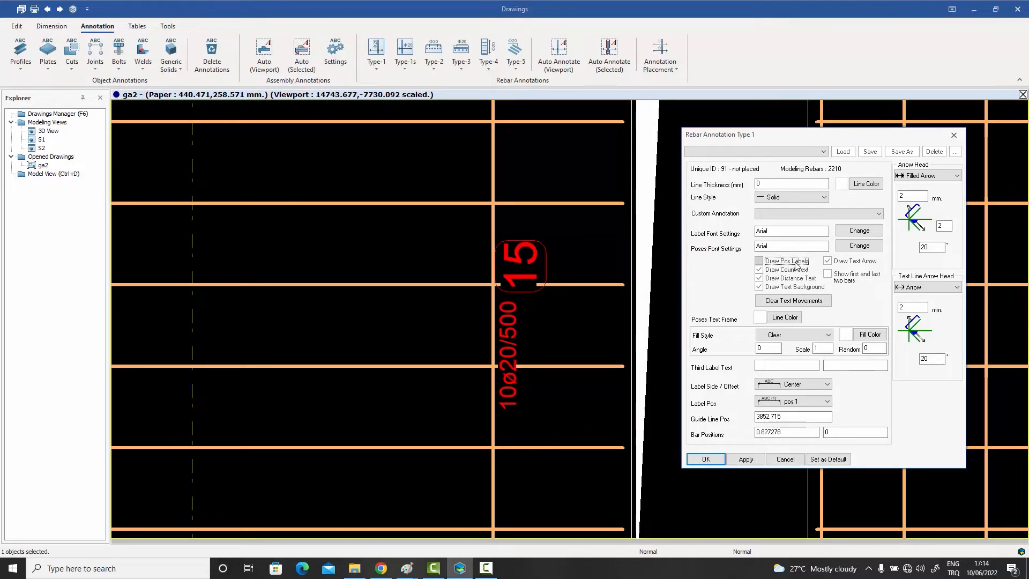
{"action": "left_click", "coordinate": [746, 459]}
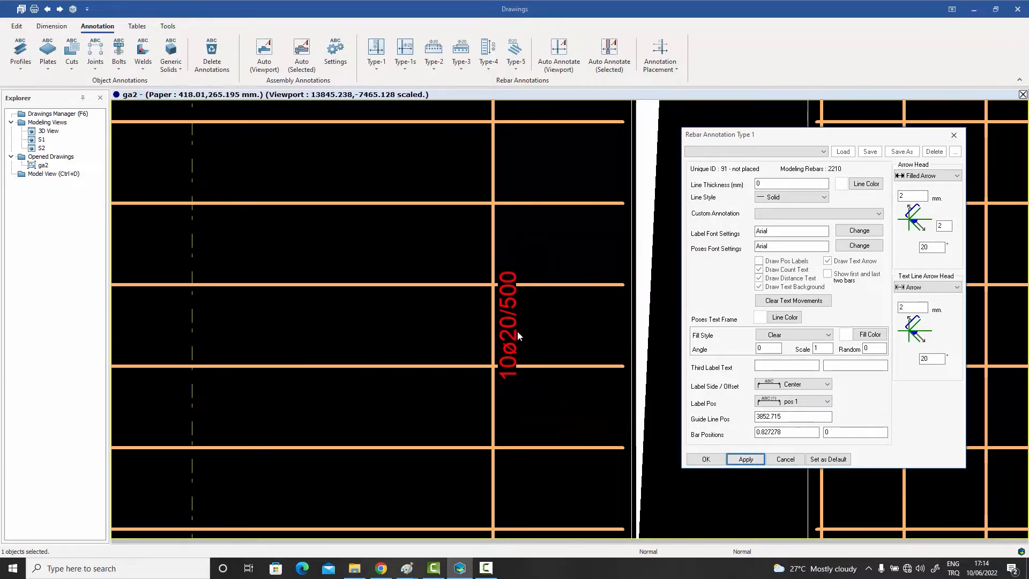
{"action": "left_click", "coordinate": [760, 262]}
{"action": "left_click", "coordinate": [746, 459]}
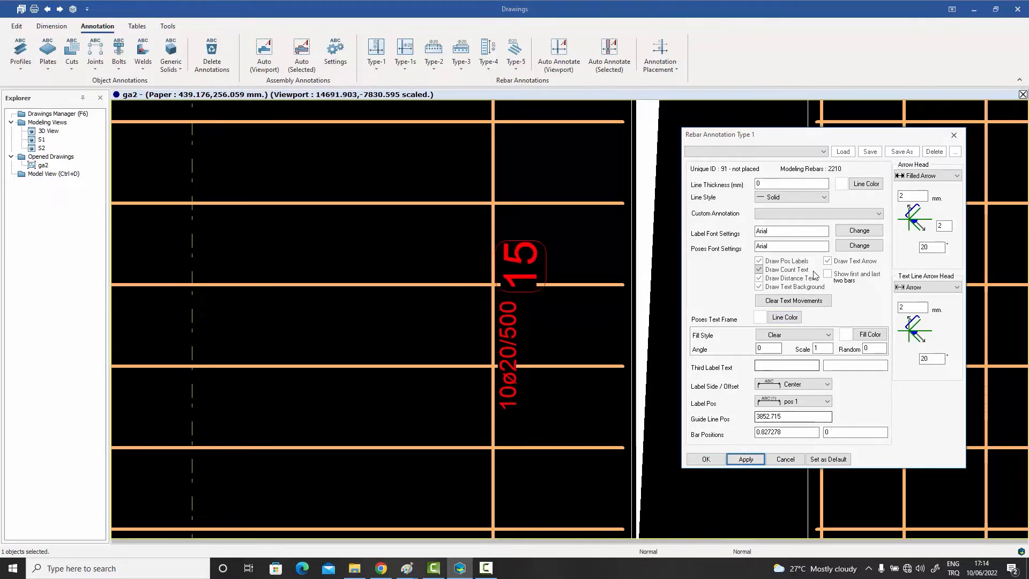
Apply the annotation with Draw Count Text switched off, and switch the option back on
{"action": "left_click", "coordinate": [761, 271]}
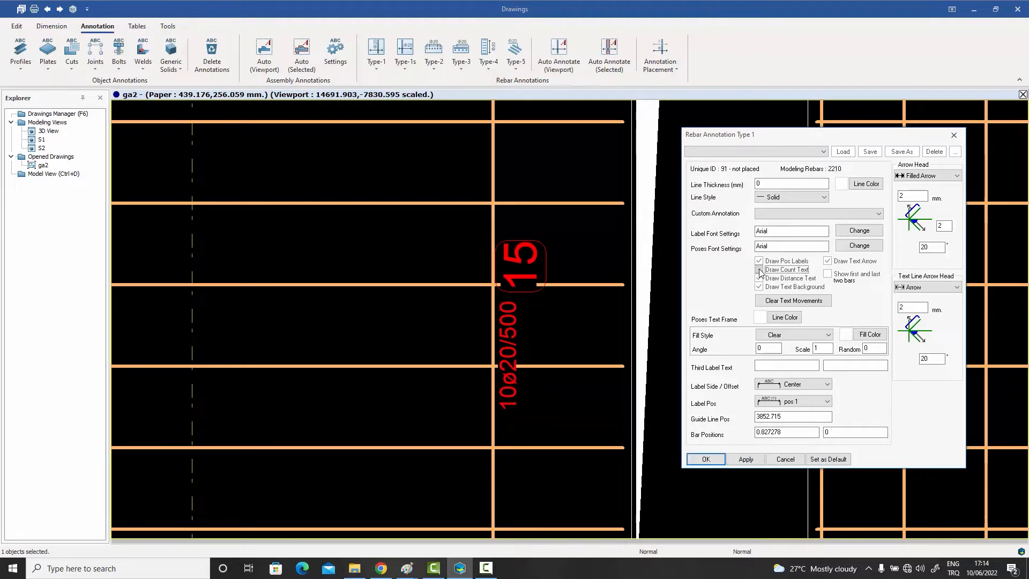
{"action": "left_click", "coordinate": [746, 459]}
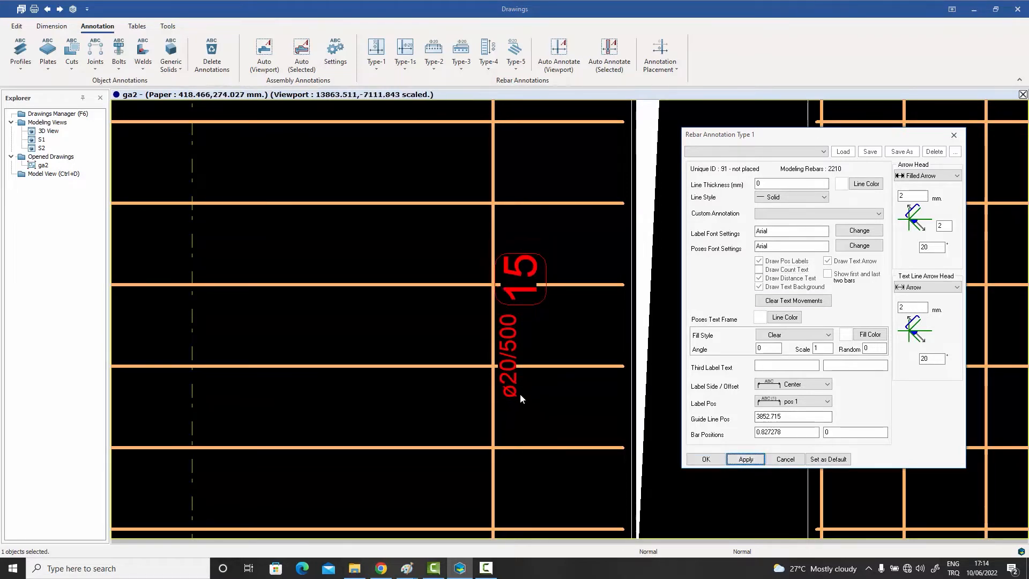
{"action": "left_click", "coordinate": [761, 270]}
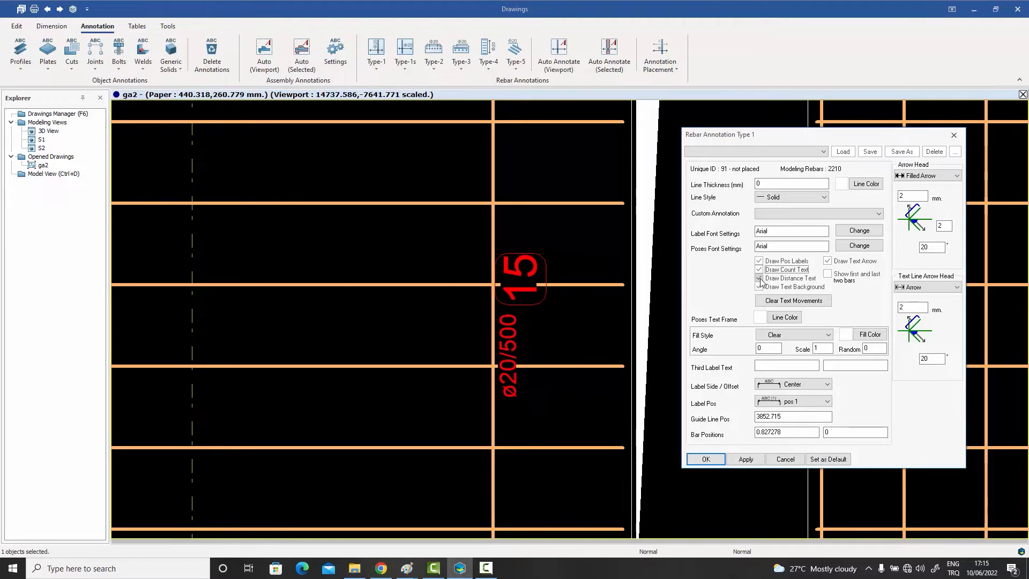
Apply the annotation with Draw Distance Text switched off, and apply it again with the option switched back on
{"action": "left_click", "coordinate": [760, 278]}
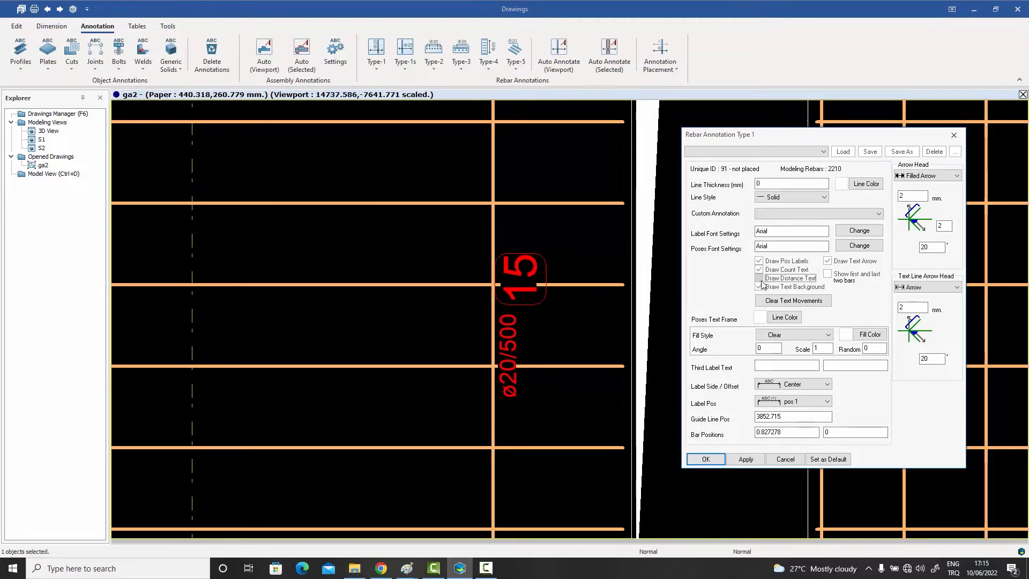
{"action": "left_click", "coordinate": [745, 460]}
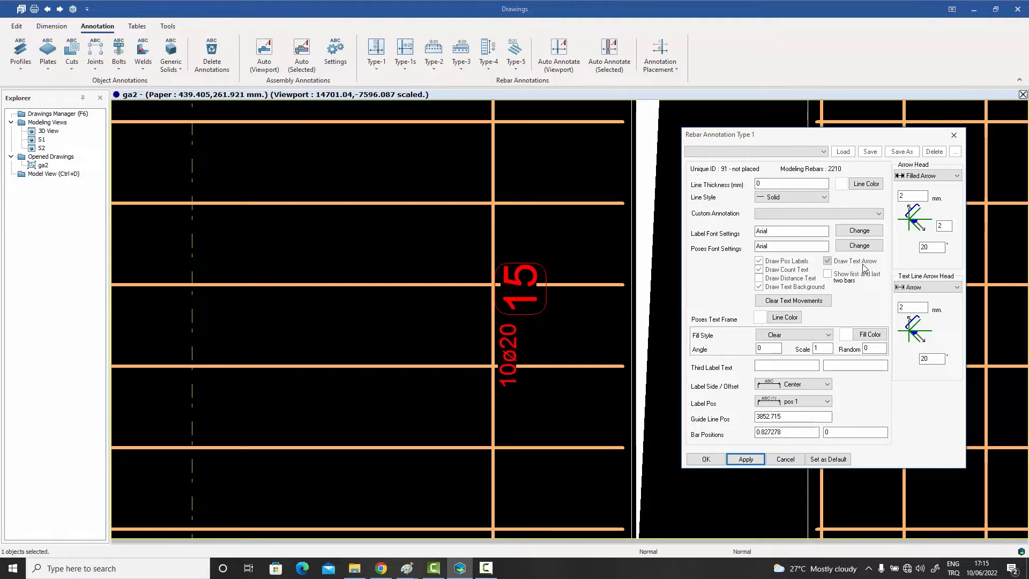
{"action": "left_click", "coordinate": [774, 280]}
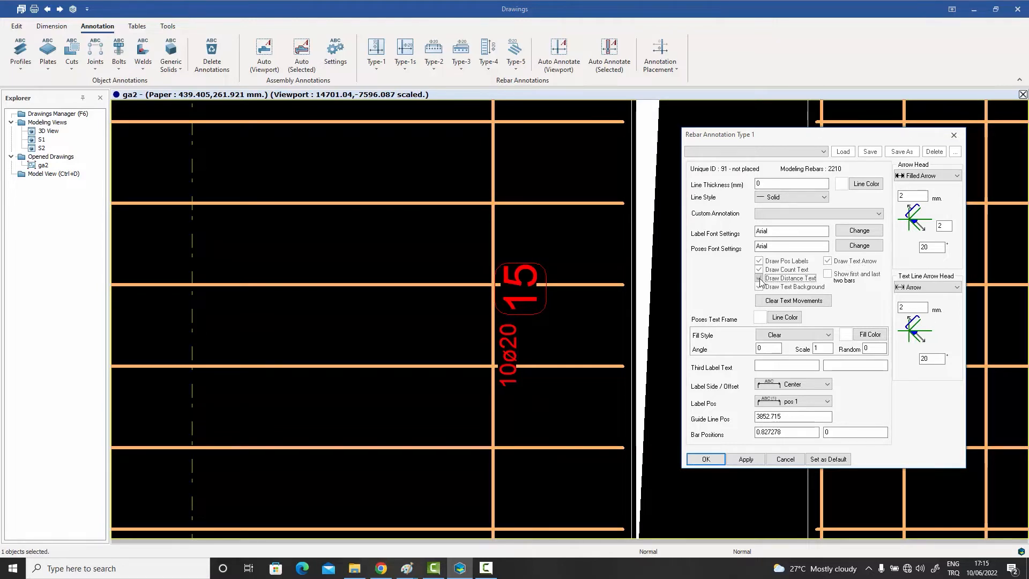
{"action": "left_click", "coordinate": [746, 459]}
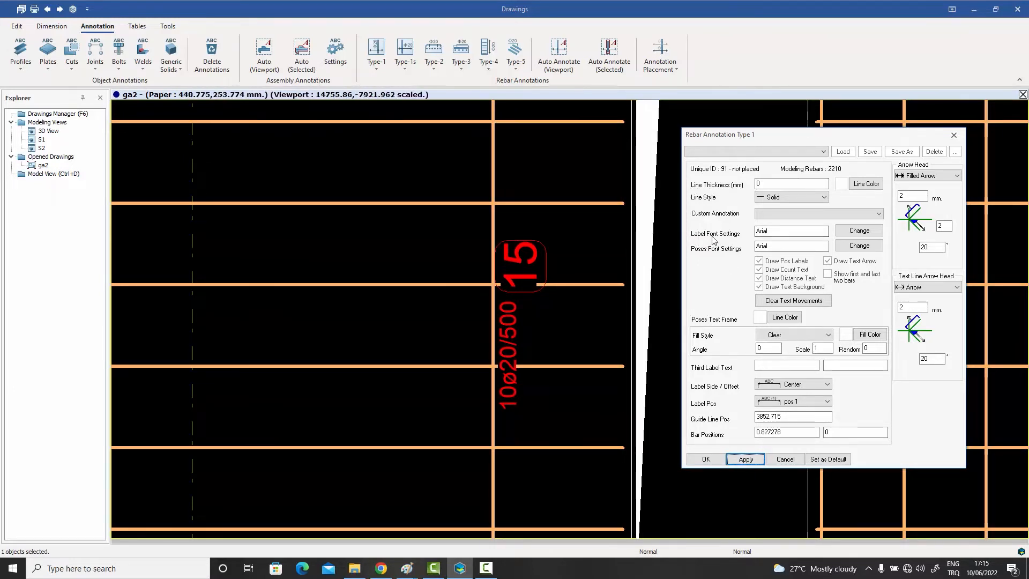
Examine the preset types offered for Custom Annotation in the Type 1 rebar annotation settings
{"action": "left_click", "coordinate": [880, 214]}
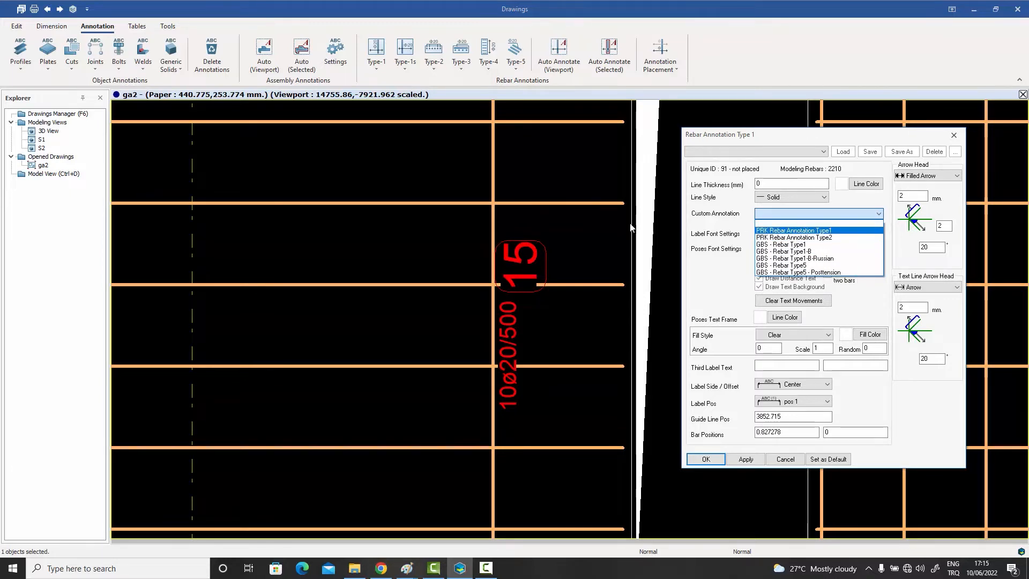
{"action": "left_click", "coordinate": [581, 221]}
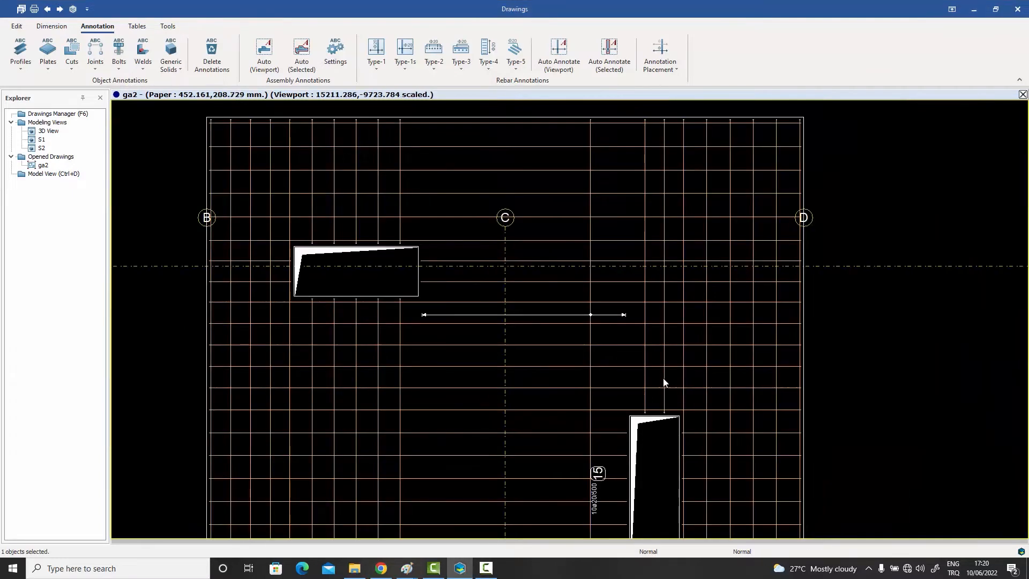
Place a Type-1 annotation on the horizontal rebar group just below the upper slab opening, near axis C
{"action": "middle_click_drag", "start_coordinate": [639, 383], "coordinate": [647, 361]}
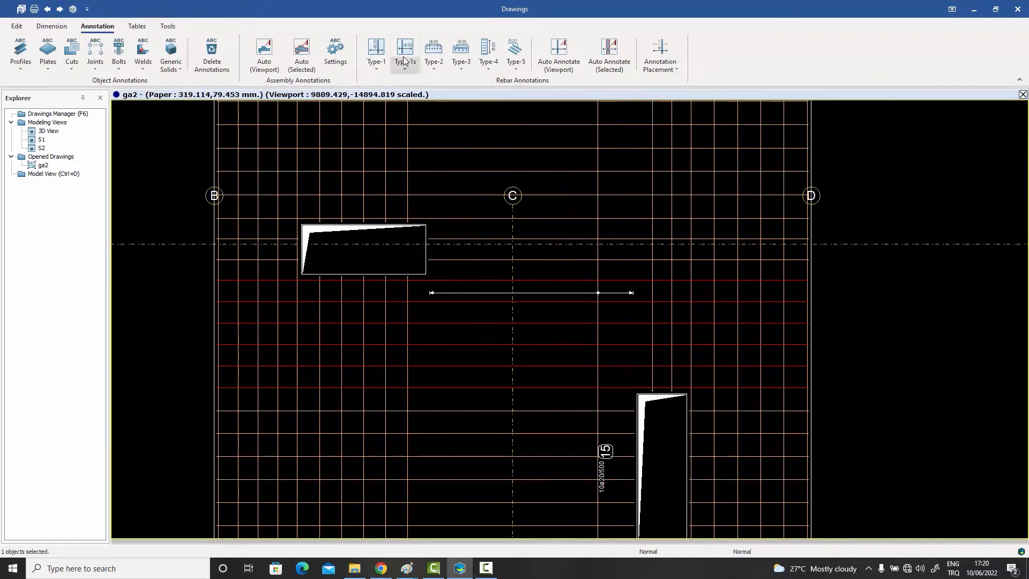
{"action": "left_click", "coordinate": [376, 51]}
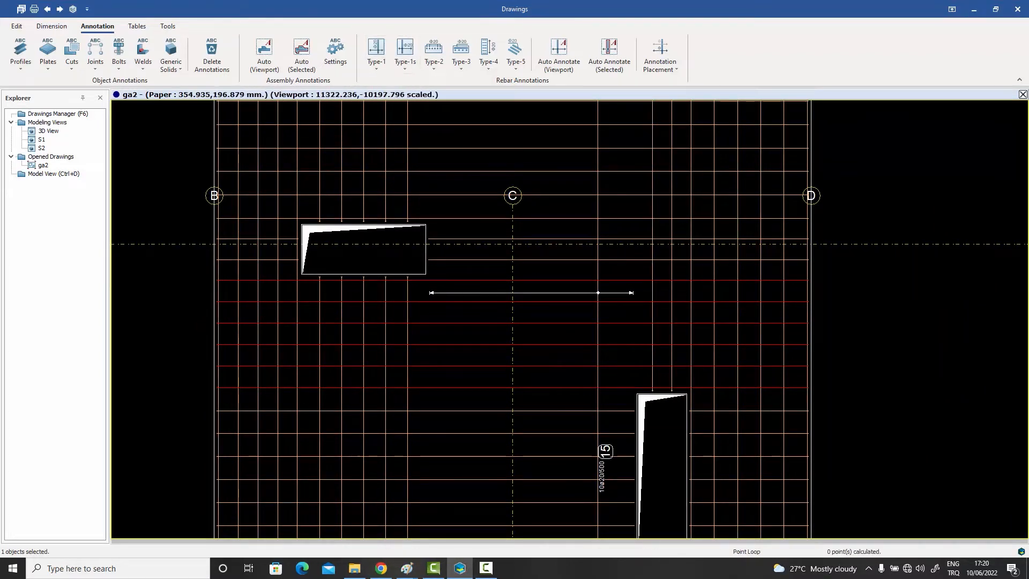
{"action": "left_click", "coordinate": [472, 334]}
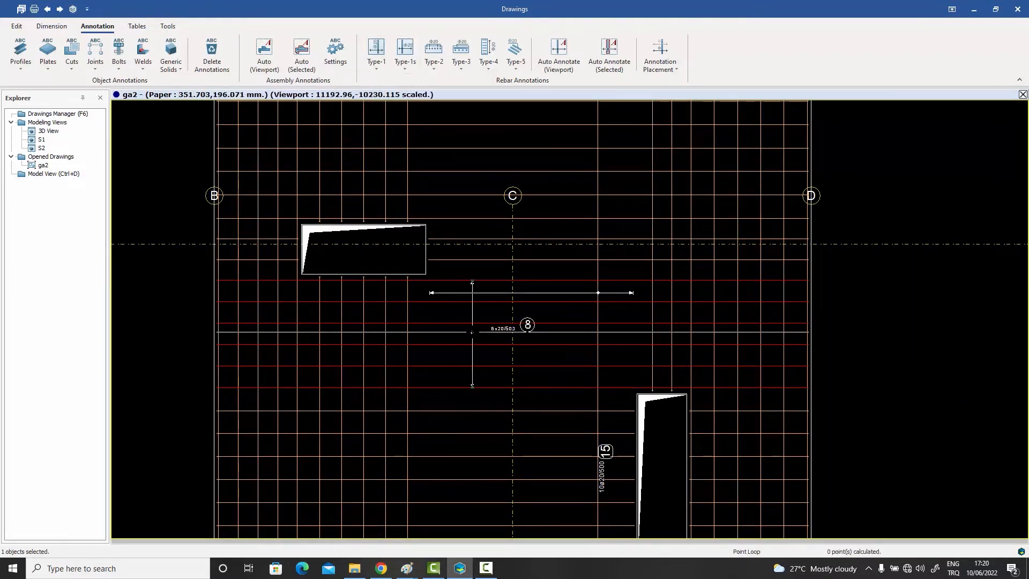
{"action": "left_click", "coordinate": [472, 336]}
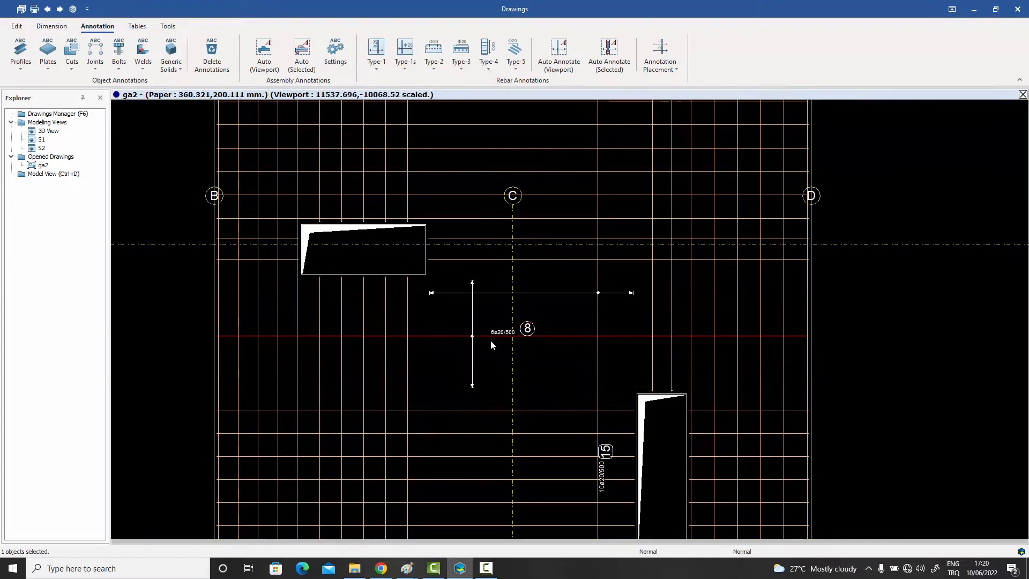
Place a Type-1 annotation on the horizontal rebar group along the slab's top edge, above the upper opening
{"action": "left_click", "coordinate": [376, 49]}
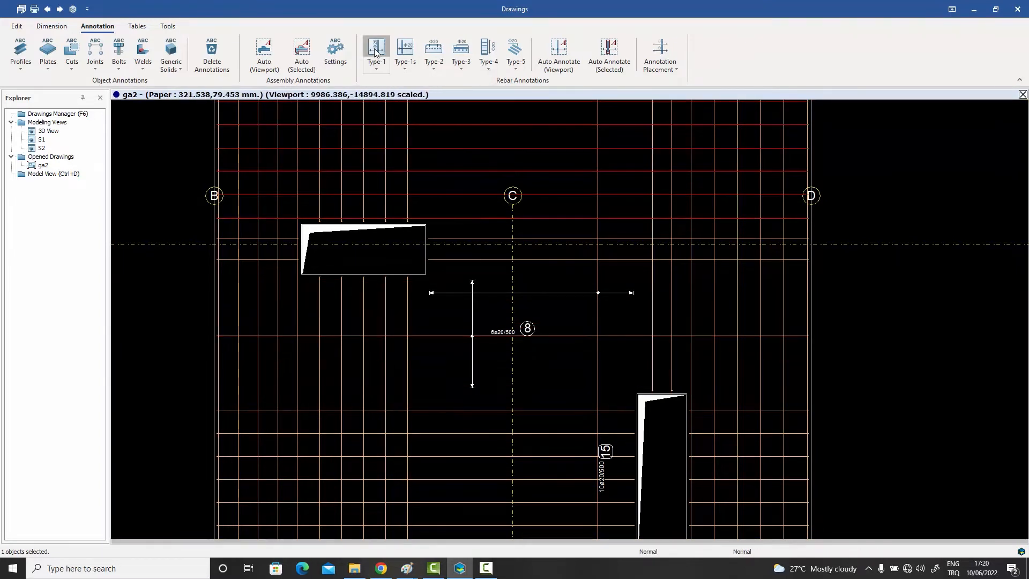
{"action": "left_click", "coordinate": [474, 216]}
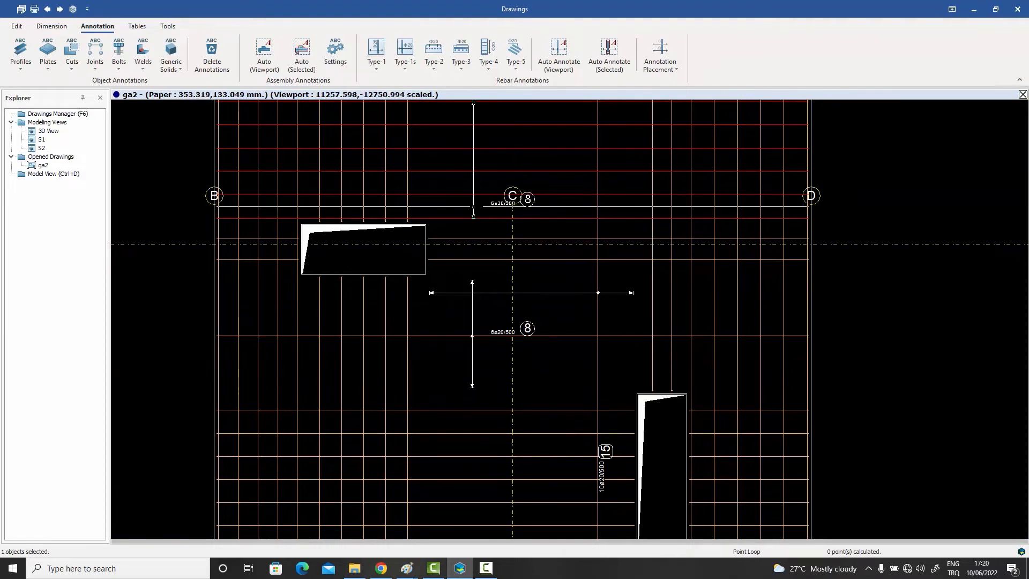
{"action": "left_click", "coordinate": [473, 162]}
Place a Type-1 annotation on the two horizontal bars running from the upper opening towards axis D
{"action": "scroll", "coordinate": [493, 216], "scroll_direction": "down", "scroll_amount": 2}
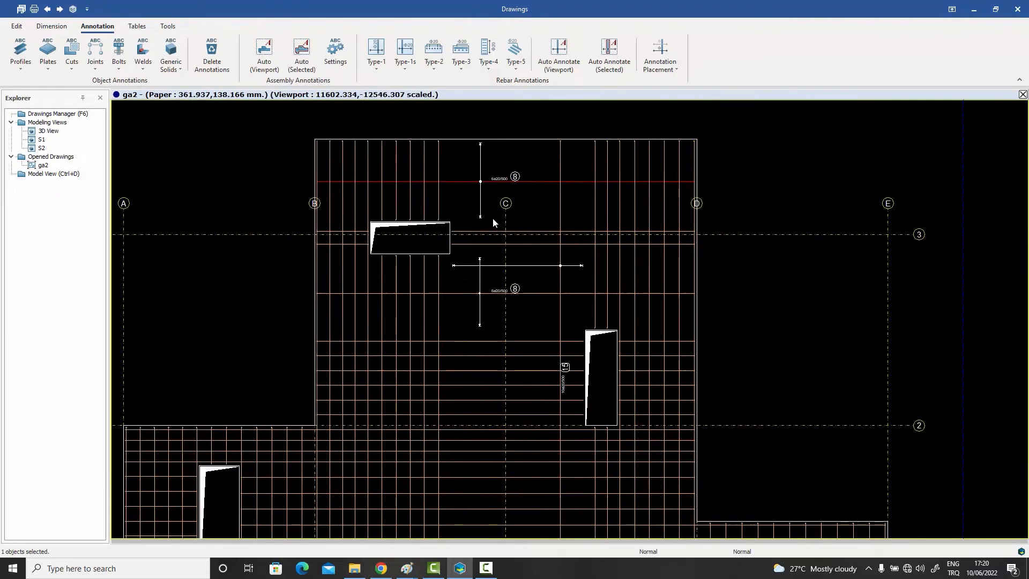
{"action": "left_click", "coordinate": [375, 51]}
{"action": "scroll", "coordinate": [483, 217], "scroll_direction": "up", "scroll_amount": 2}
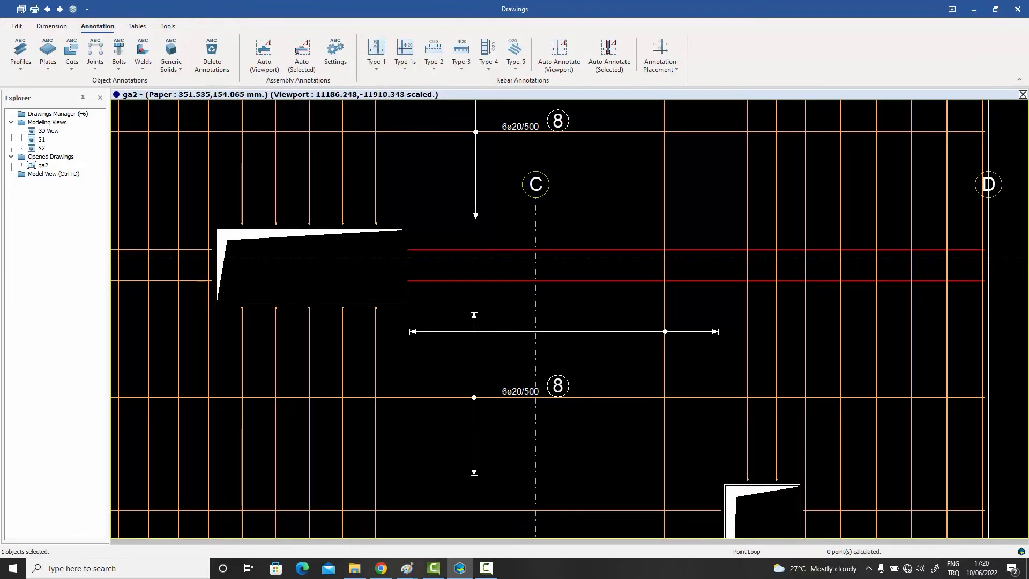
{"action": "left_click", "coordinate": [475, 265]}
{"action": "left_click", "coordinate": [482, 265]}
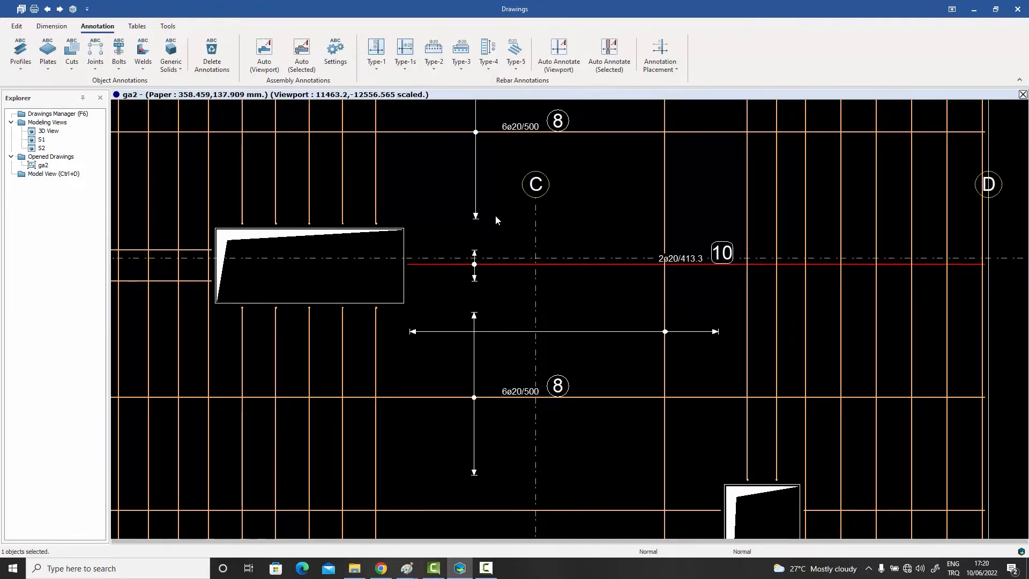
Shift the uppermost annotation's bar upward and align its guide line with those of the two annotations below
{"action": "scroll", "coordinate": [496, 218], "scroll_direction": "down", "scroll_amount": 3}
{"action": "scroll", "coordinate": [526, 241], "scroll_direction": "up", "scroll_amount": 2}
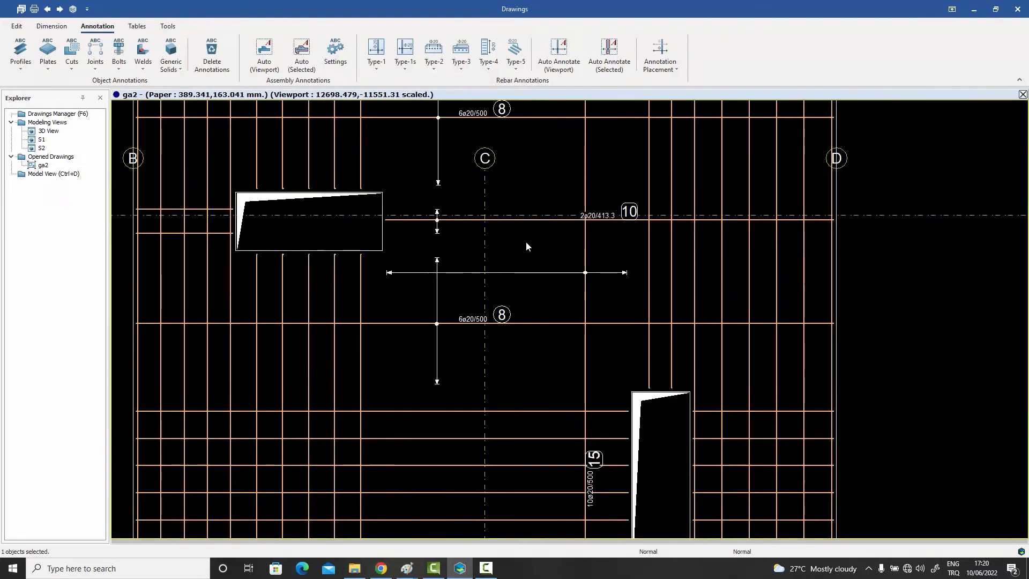
{"action": "scroll", "coordinate": [523, 240], "scroll_direction": "down", "scroll_amount": 2}
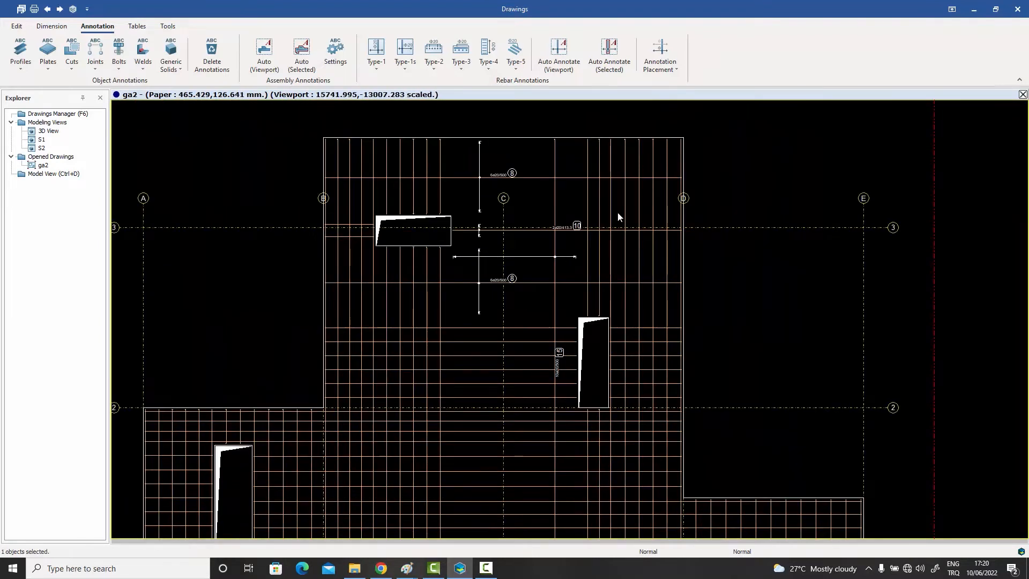
{"action": "scroll", "coordinate": [629, 265], "scroll_direction": "down", "scroll_amount": 1}
{"action": "middle_click_drag", "start_coordinate": [630, 287], "coordinate": [638, 272]}
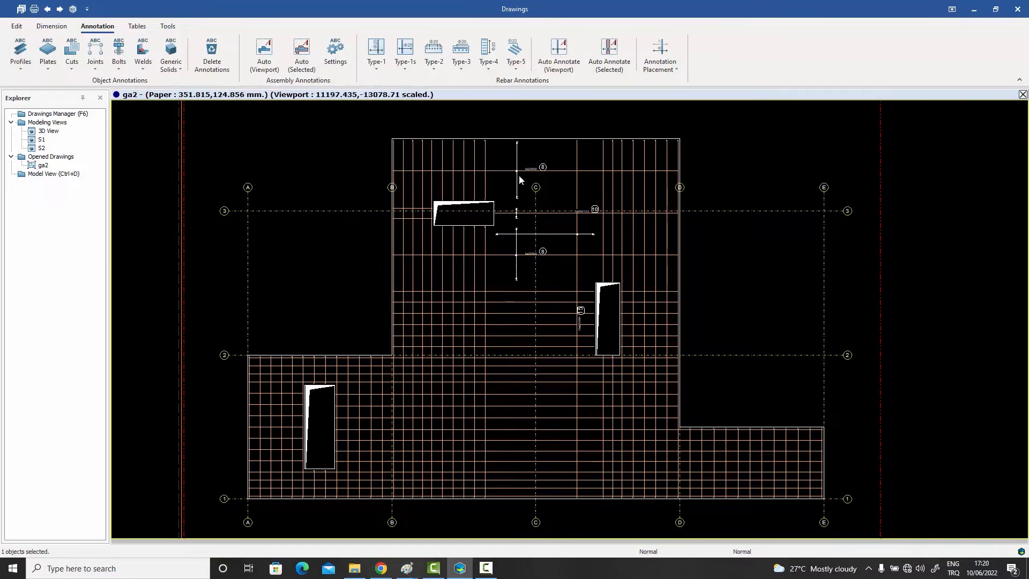
{"action": "scroll", "coordinate": [519, 175], "scroll_direction": "up", "scroll_amount": 4}
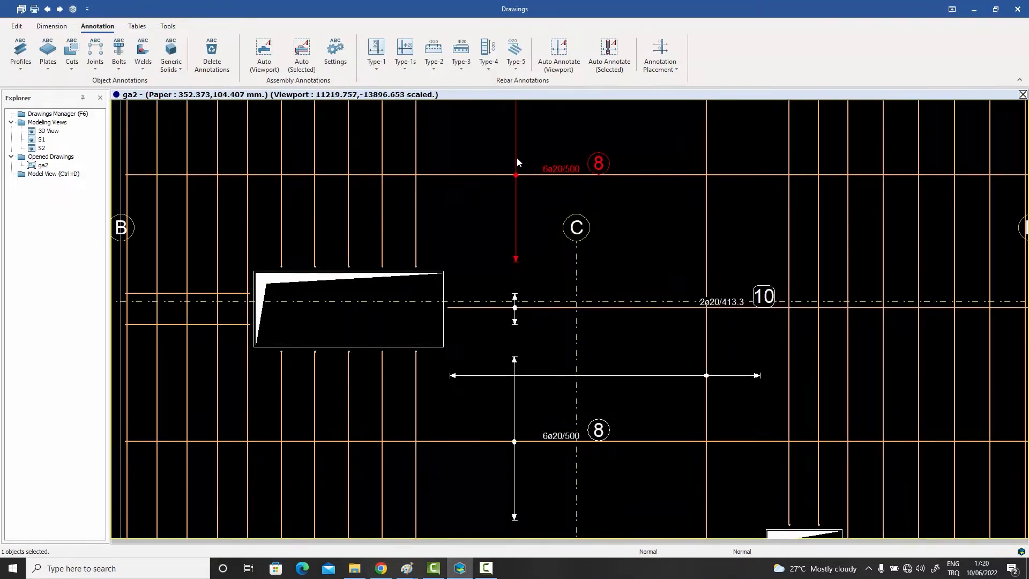
{"action": "mouse_move", "coordinate": [517, 157]}
{"action": "left_mouse_down"}
{"action": "mouse_move", "coordinate": [504, 159]}
{"action": "mouse_move", "coordinate": [524, 143]}
{"action": "left_mouse_up"}
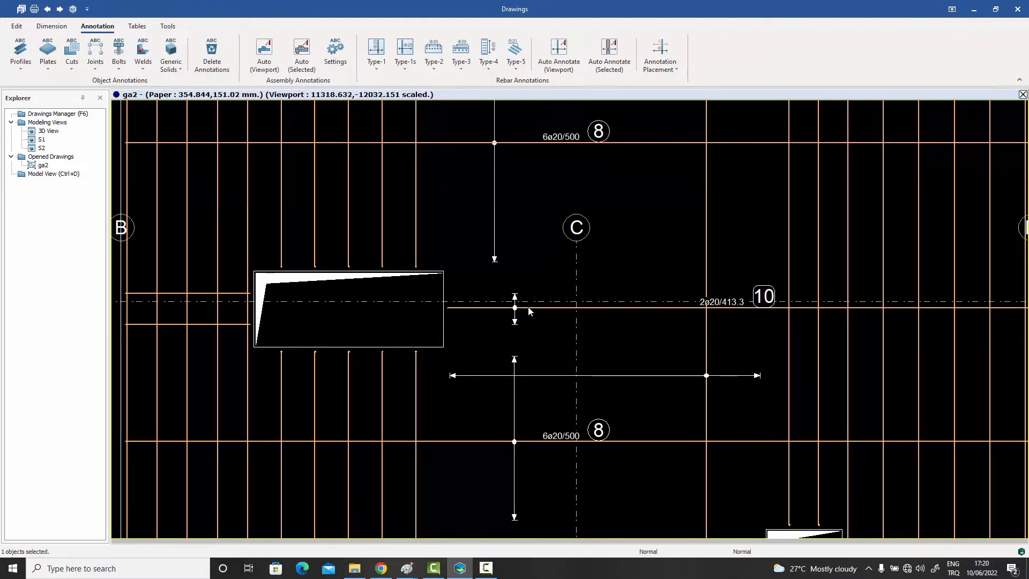
{"action": "scroll", "coordinate": [526, 259], "scroll_direction": "down", "scroll_amount": 3}
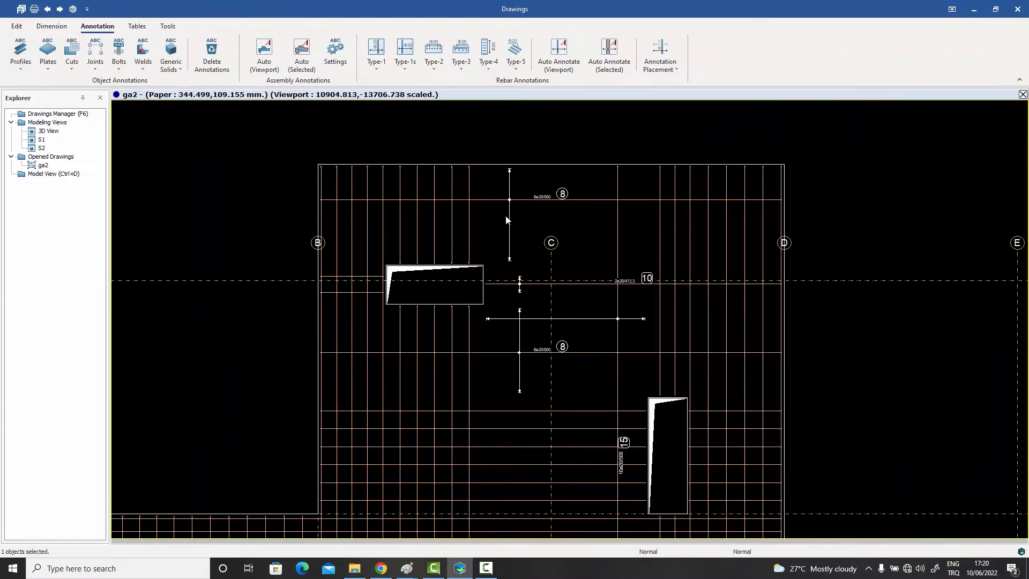
{"action": "left_click_drag", "start_coordinate": [509, 219], "coordinate": [519, 221]}
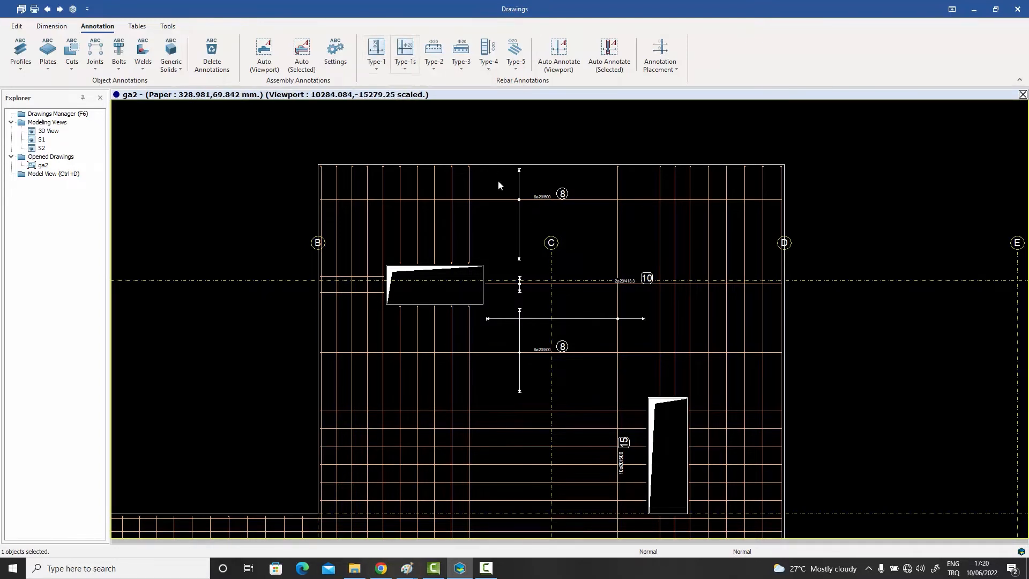
Activate the 3D View and S1 viewports in turn and examine the slab plan and the section's reinforcement around the opening
{"action": "mouse_move", "coordinate": [546, 344]}
{"action": "middle_mouse_down"}
{"action": "mouse_move", "coordinate": [547, 289]}
{"action": "mouse_move", "coordinate": [539, 312]}
{"action": "middle_mouse_up"}
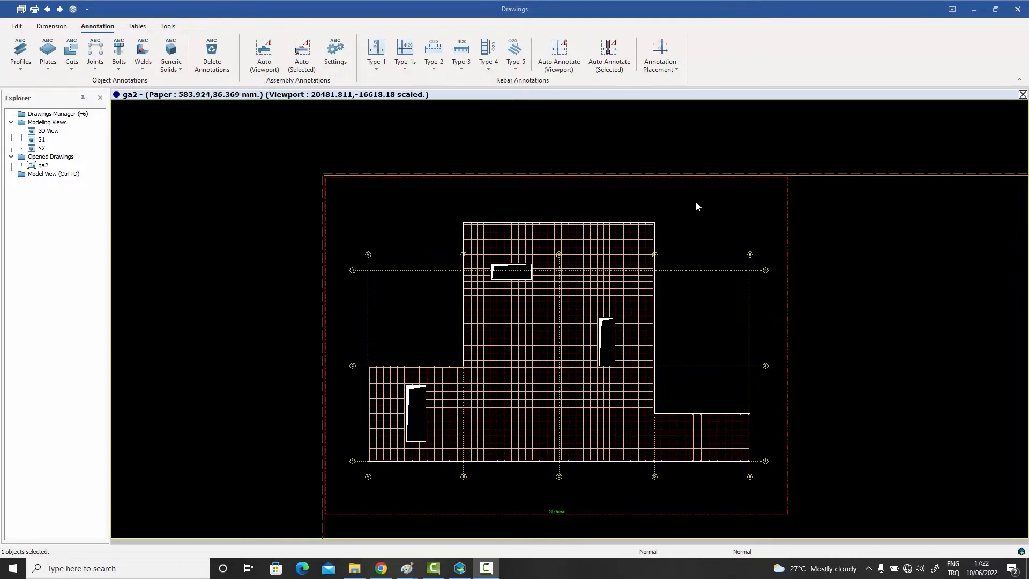
{"action": "scroll", "coordinate": [698, 224], "scroll_direction": "down", "scroll_amount": 1}
{"action": "scroll", "coordinate": [698, 223], "scroll_direction": "up", "scroll_amount": 1}
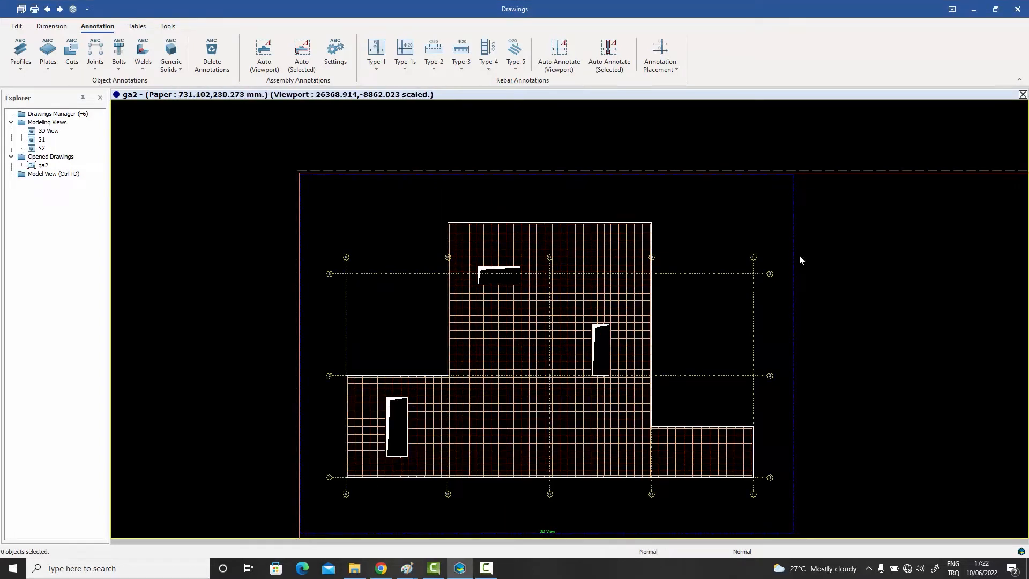
{"action": "scroll", "coordinate": [322, 301], "scroll_direction": "down", "scroll_amount": 3}
{"action": "mouse_move", "coordinate": [402, 340]}
{"action": "middle_mouse_down"}
{"action": "mouse_move", "coordinate": [420, 297]}
{"action": "mouse_move", "coordinate": [419, 326]}
{"action": "middle_mouse_up"}
{"action": "scroll", "coordinate": [422, 275], "scroll_direction": "up", "scroll_amount": 2}
{"action": "left_click", "coordinate": [548, 217]}
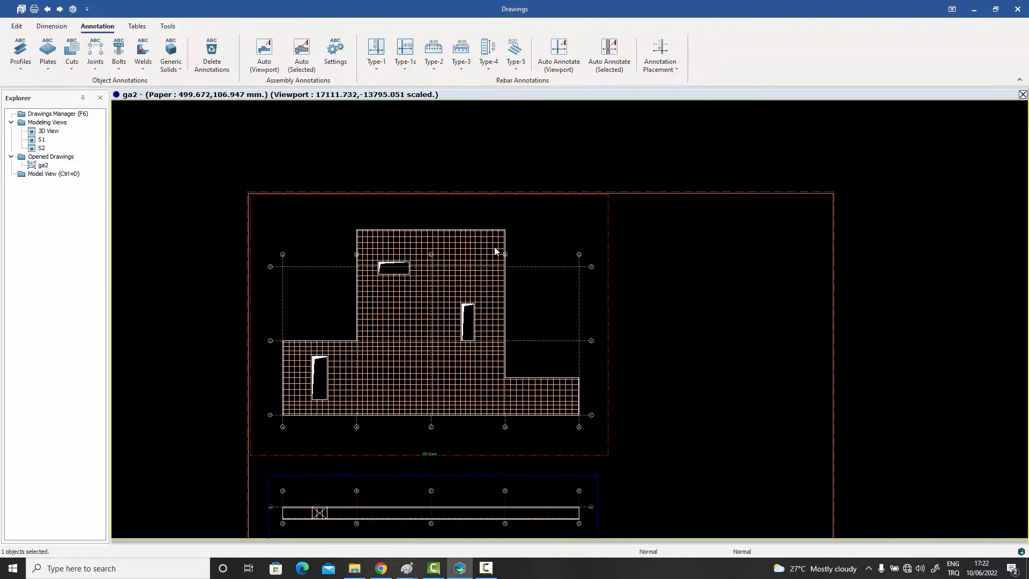
{"action": "middle_click_drag", "start_coordinate": [493, 255], "coordinate": [515, 200]}
{"action": "left_click", "coordinate": [482, 436]}
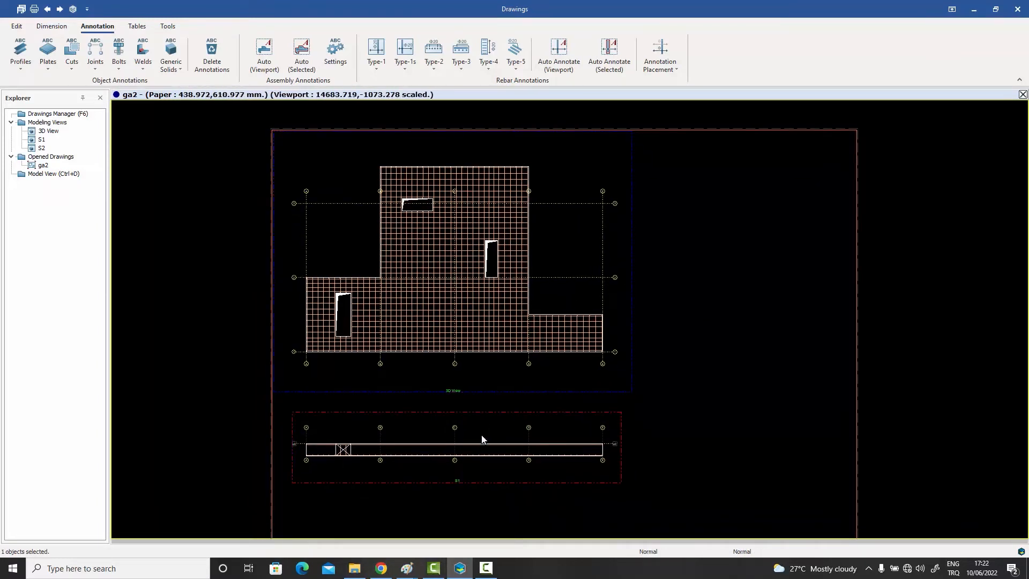
{"action": "scroll", "coordinate": [462, 445], "scroll_direction": "up", "scroll_amount": 2}
{"action": "middle_click_drag", "start_coordinate": [462, 445], "coordinate": [554, 370]}
{"action": "scroll", "coordinate": [349, 404], "scroll_direction": "up", "scroll_amount": 6}
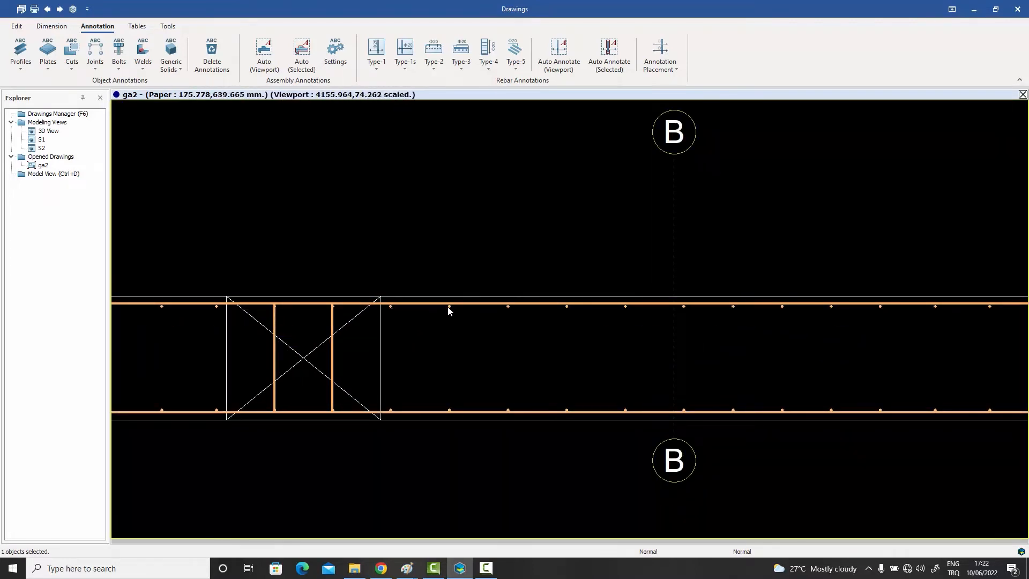
{"action": "scroll", "coordinate": [451, 314], "scroll_direction": "down", "scroll_amount": 5}
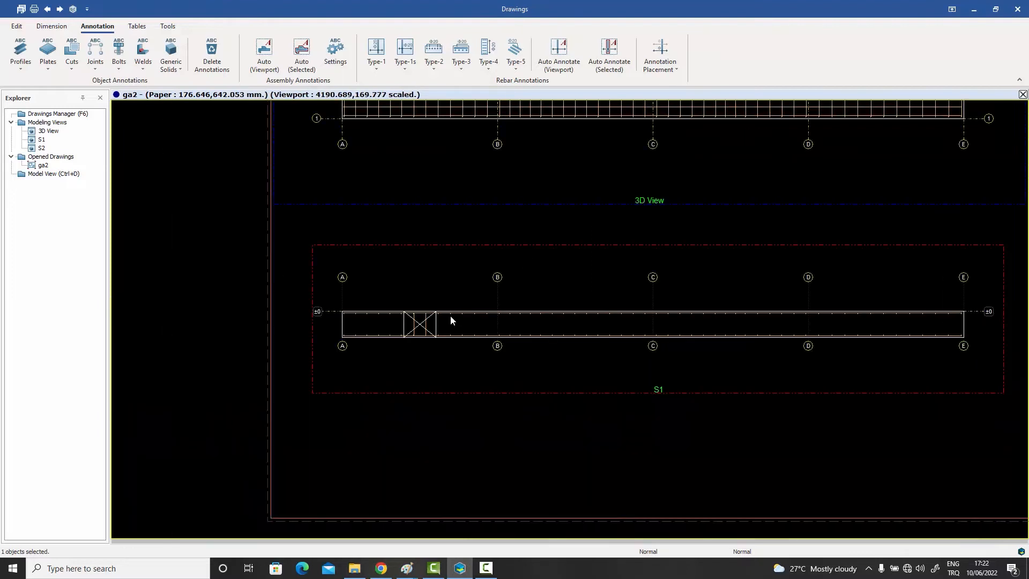
Auto-annotate all the rebar groups in the 3D View viewport
{"action": "middle_click_drag", "start_coordinate": [450, 316], "coordinate": [376, 483]}
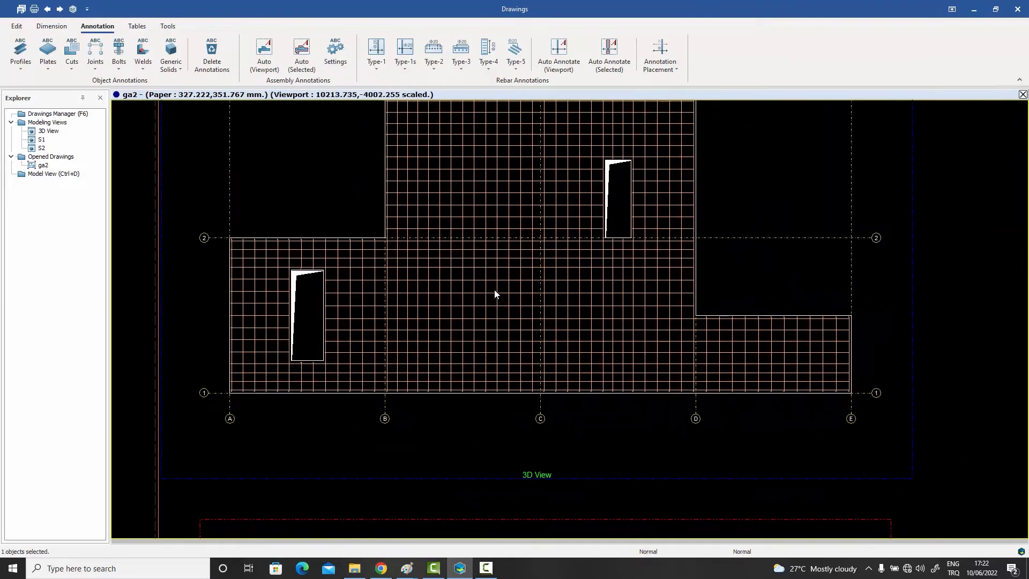
{"action": "middle_click_drag", "start_coordinate": [495, 291], "coordinate": [492, 283]}
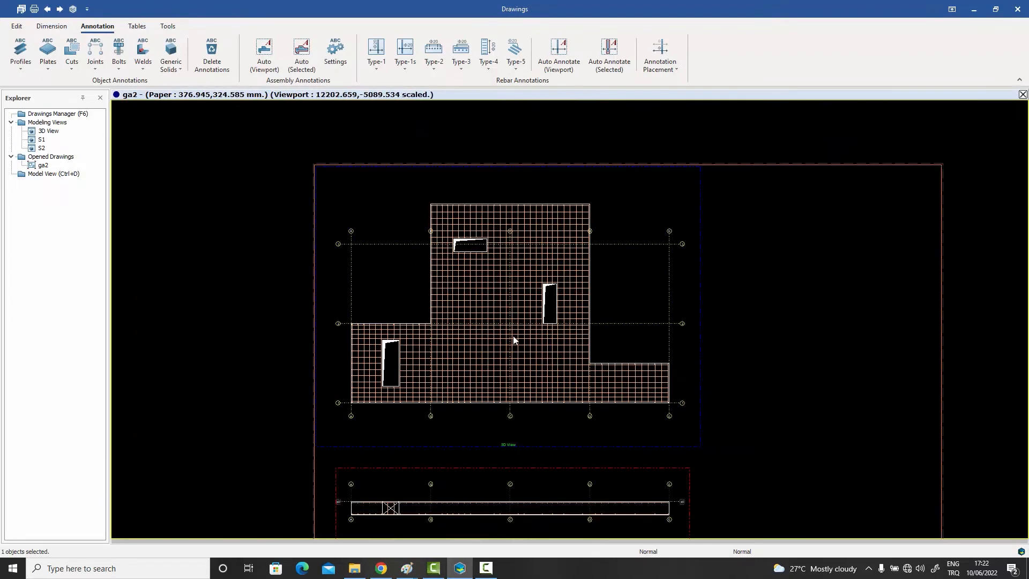
{"action": "scroll", "coordinate": [516, 343], "scroll_direction": "down", "scroll_amount": 3}
{"action": "middle_click_drag", "start_coordinate": [516, 342], "coordinate": [486, 339]}
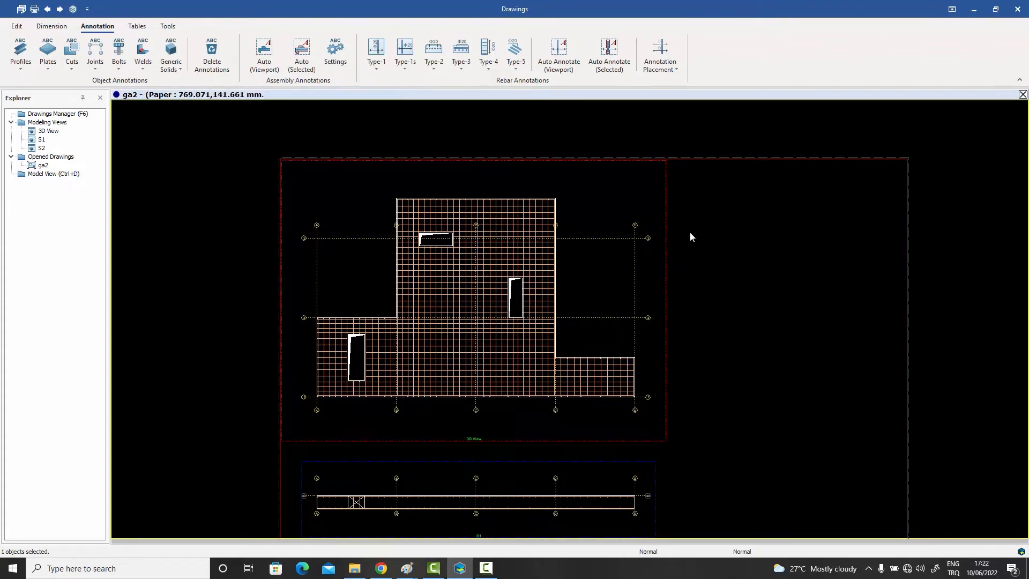
{"action": "left_click", "coordinate": [560, 57]}
{"action": "scroll", "coordinate": [475, 325], "scroll_direction": "up", "scroll_amount": 3}
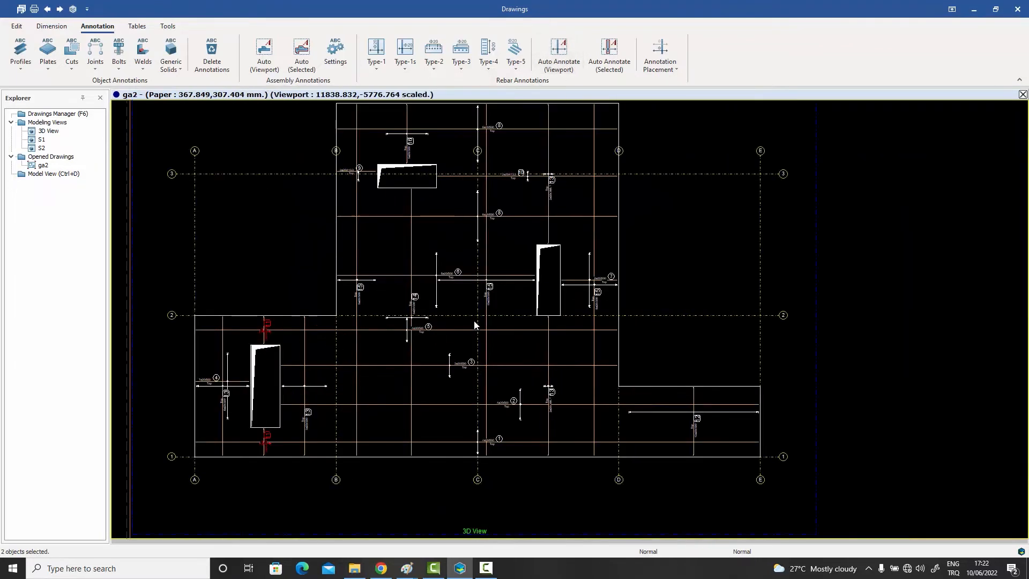
Examine the automatically placed rebar annotations across the slab plan in the 3D View viewport
{"action": "middle_click_drag", "start_coordinate": [491, 222], "coordinate": [511, 246]}
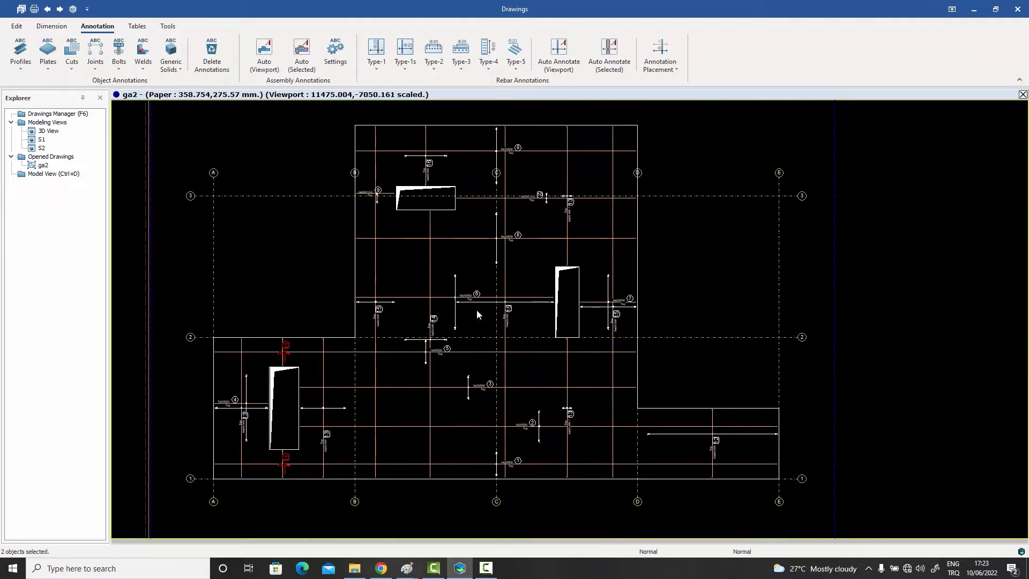
{"action": "scroll", "coordinate": [477, 310], "scroll_direction": "up", "scroll_amount": 3}
{"action": "scroll", "coordinate": [476, 309], "scroll_direction": "down", "scroll_amount": 2}
{"action": "middle_click_drag", "start_coordinate": [479, 317], "coordinate": [551, 214]}
{"action": "middle_click_drag", "start_coordinate": [519, 285], "coordinate": [562, 248]}
{"action": "scroll", "coordinate": [351, 183], "scroll_direction": "down", "scroll_amount": 3}
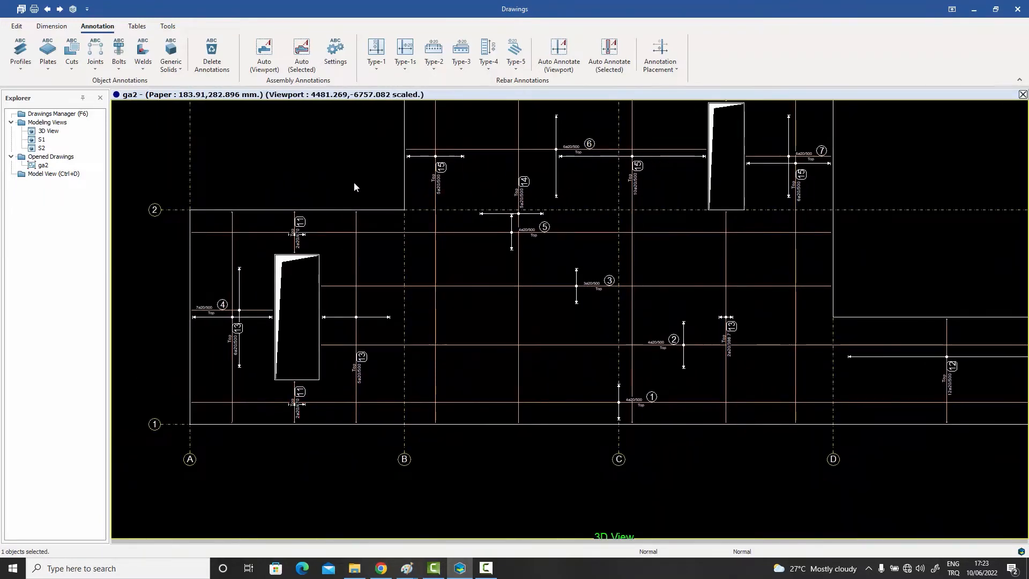
{"action": "mouse_move", "coordinate": [355, 182]}
{"action": "middle_mouse_down"}
{"action": "mouse_move", "coordinate": [357, 201]}
{"action": "mouse_move", "coordinate": [471, 268]}
{"action": "mouse_move", "coordinate": [466, 361]}
{"action": "mouse_move", "coordinate": [462, 317]}
{"action": "middle_mouse_up"}
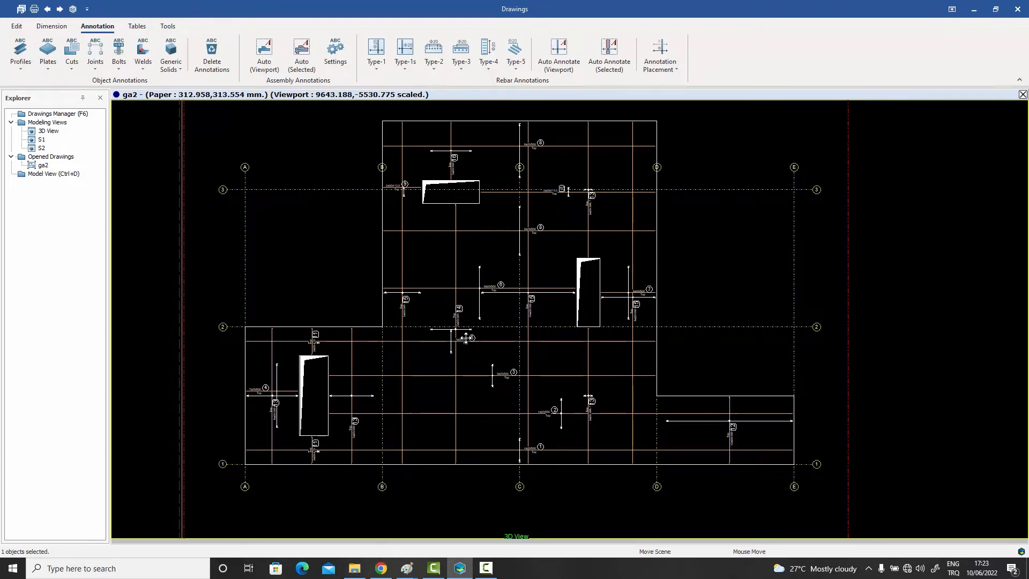
{"action": "mouse_move", "coordinate": [466, 339]}
{"action": "middle_mouse_down"}
{"action": "mouse_move", "coordinate": [481, 300]}
{"action": "mouse_move", "coordinate": [475, 332]}
{"action": "middle_mouse_up"}
{"action": "scroll", "coordinate": [481, 300], "scroll_direction": "down", "scroll_amount": 1}
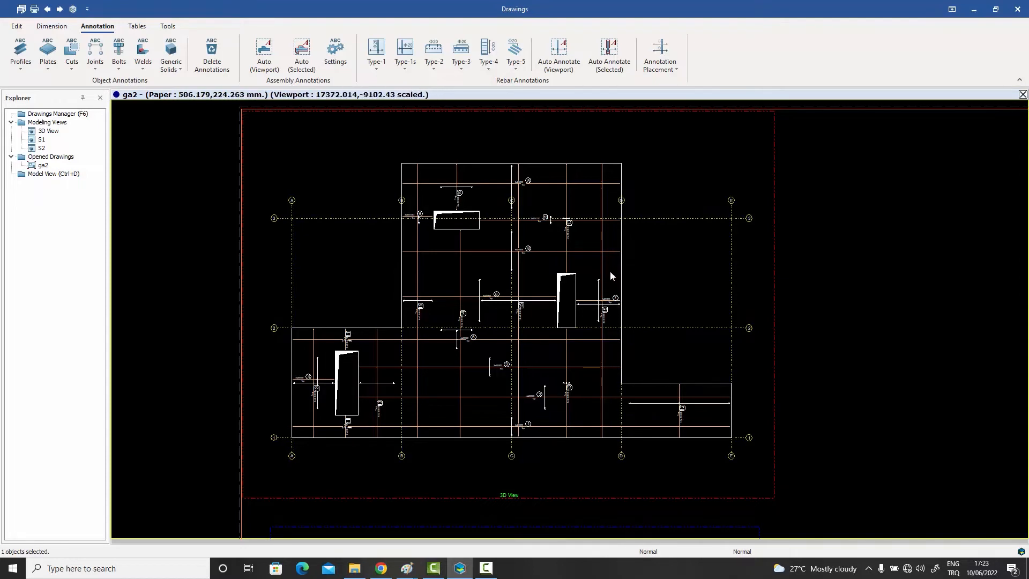
{"action": "middle_click_drag", "start_coordinate": [619, 291], "coordinate": [635, 289]}
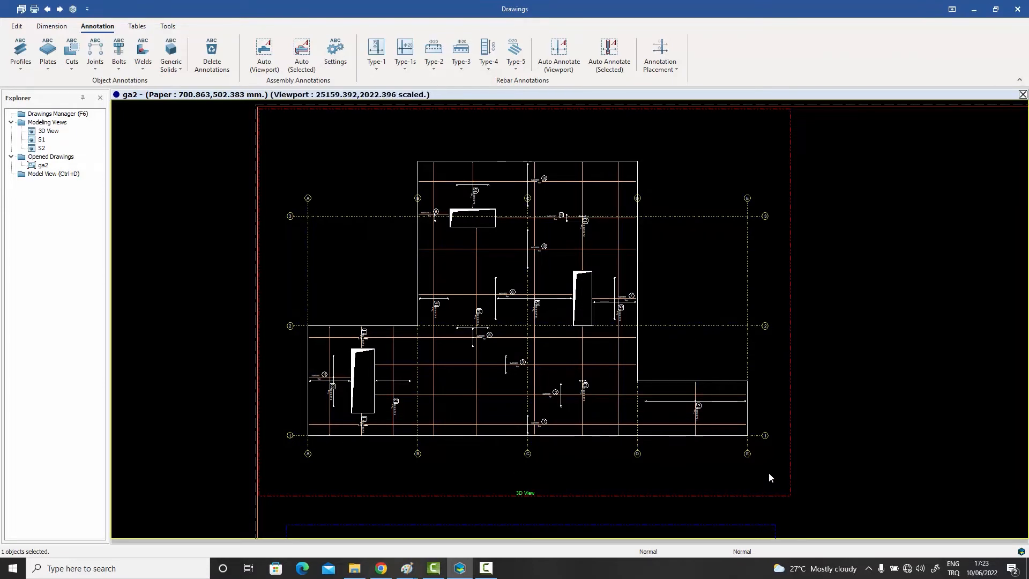
Select all the Type-1 rebar annotations in the 3D View viewport, review their shared properties, and delete them
{"action": "mouse_move", "coordinate": [771, 471]}
{"action": "left_mouse_down"}
{"action": "mouse_move", "coordinate": [523, 205]}
{"action": "mouse_move", "coordinate": [282, 136]}
{"action": "left_mouse_up"}
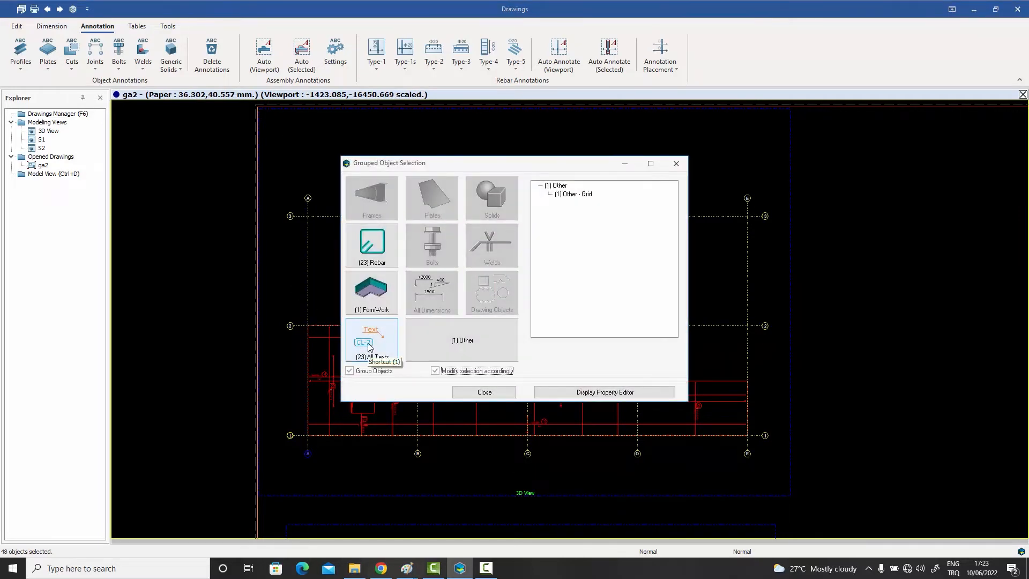
{"action": "left_click", "coordinate": [370, 346]}
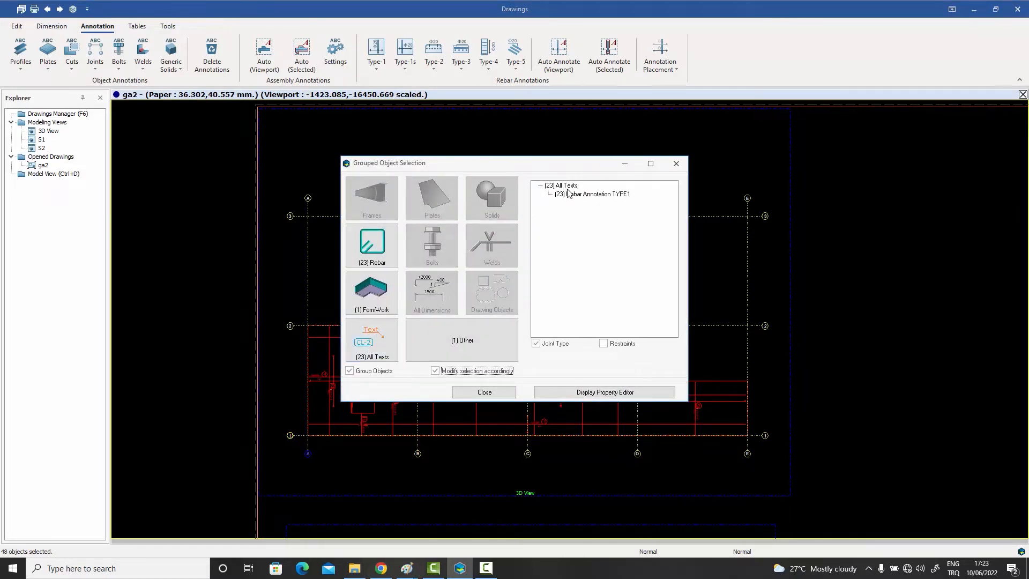
{"action": "double_click", "coordinate": [597, 194]}
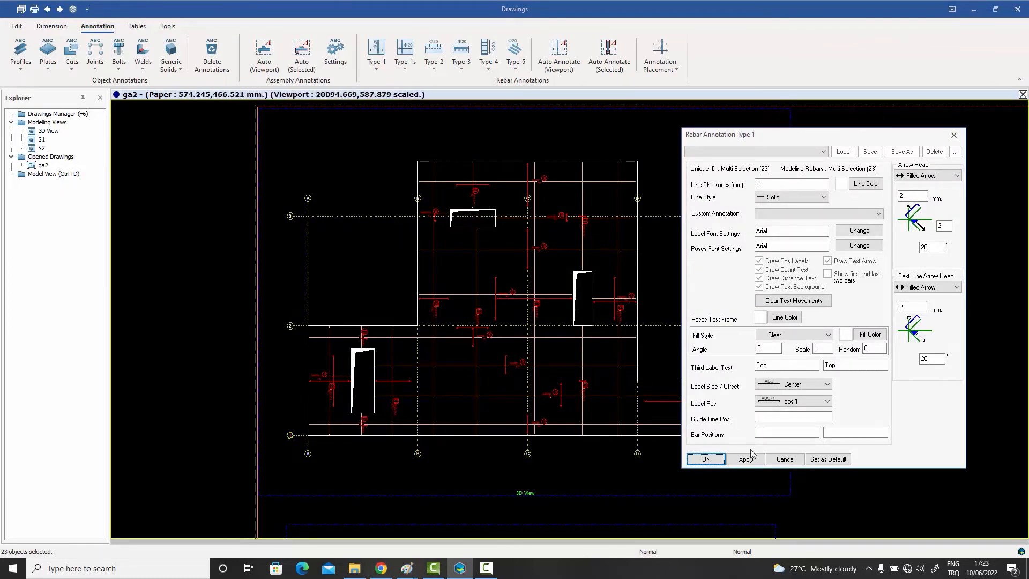
{"action": "left_click", "coordinate": [954, 136]}
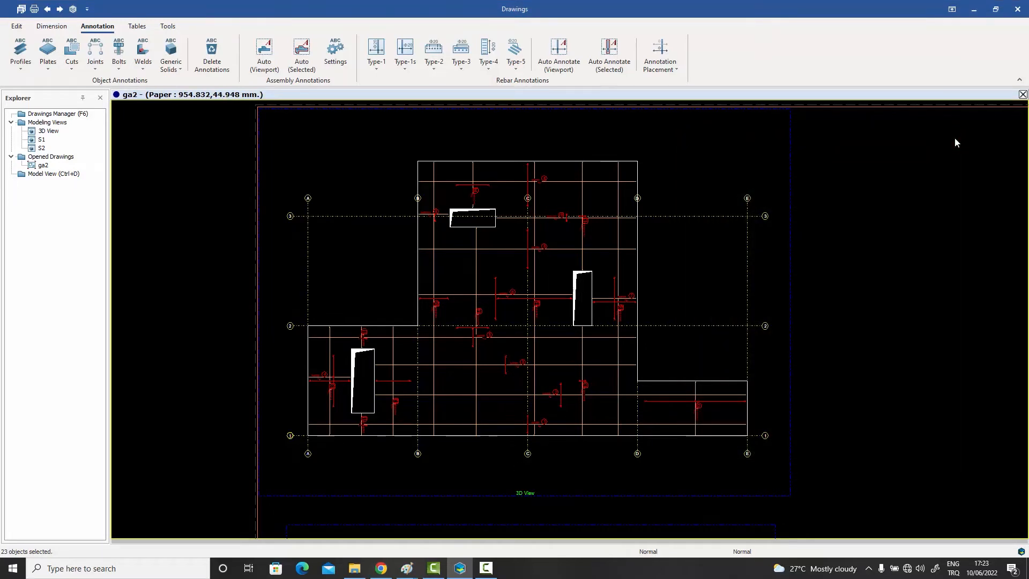
{"action": "key", "text": "Delete"}
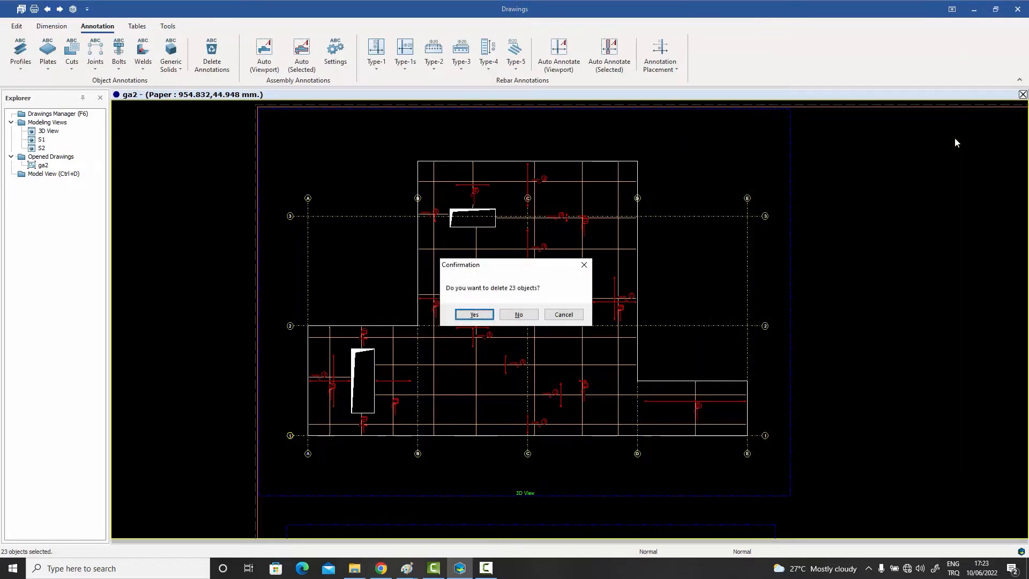
{"action": "left_click", "coordinate": [474, 315]}
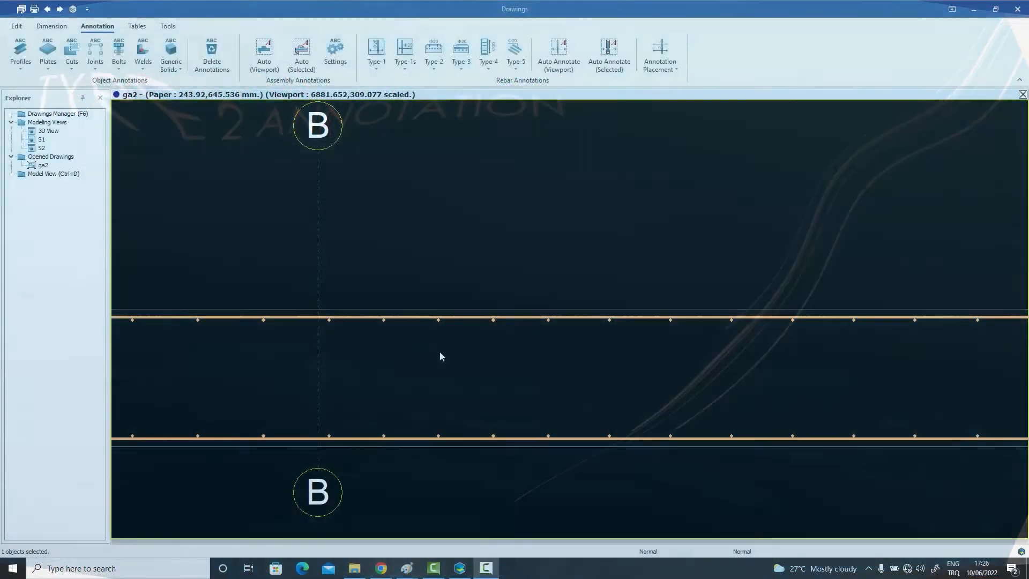
Place a Type-2 annotation above the upper bar group that starts just beside axis B in the section
{"action": "middle_click_drag", "start_coordinate": [439, 352], "coordinate": [444, 326]}
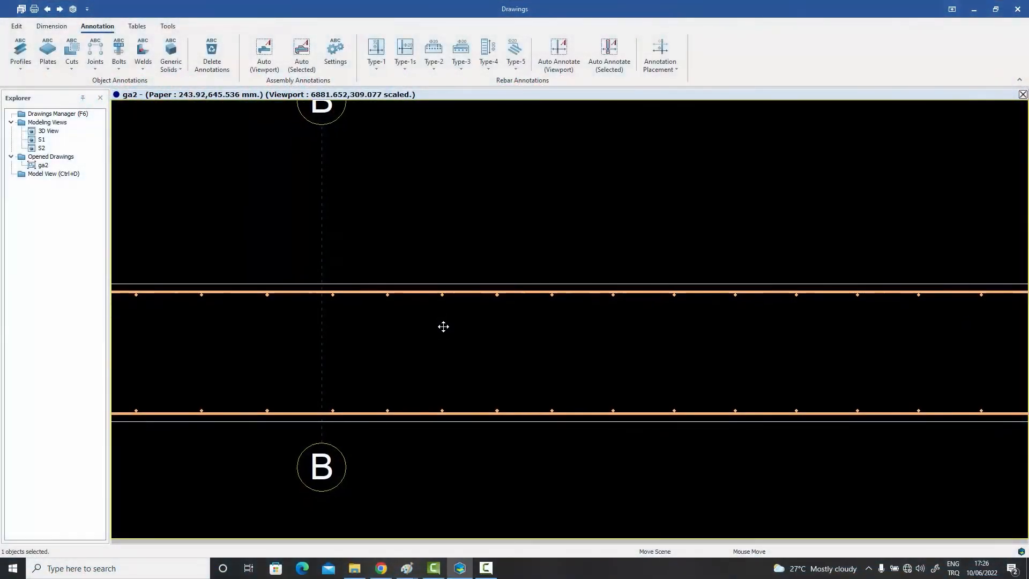
{"action": "left_click", "coordinate": [442, 297]}
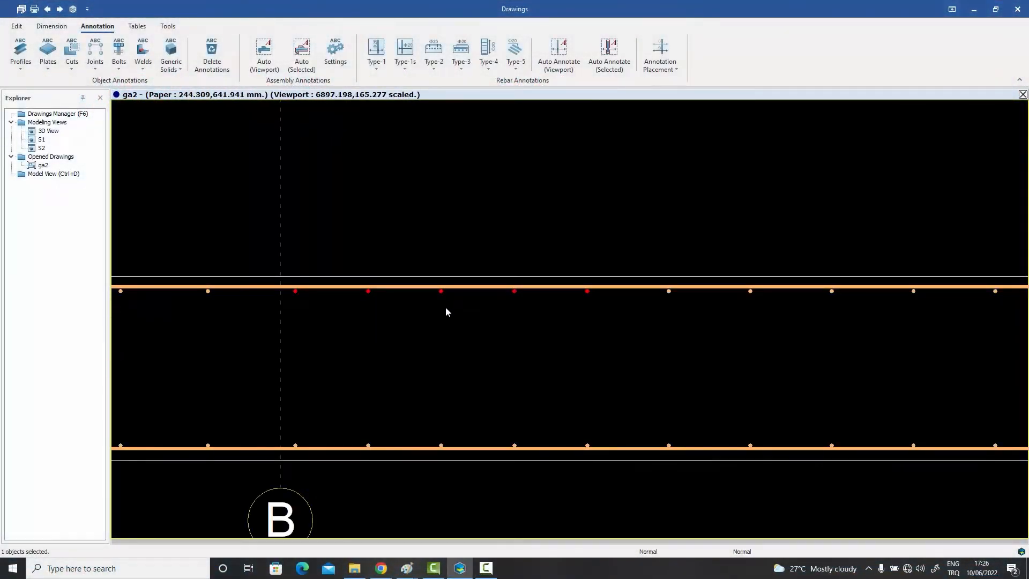
{"action": "scroll", "coordinate": [446, 307], "scroll_direction": "up", "scroll_amount": 1}
{"action": "scroll", "coordinate": [442, 289], "scroll_direction": "up", "scroll_amount": 5}
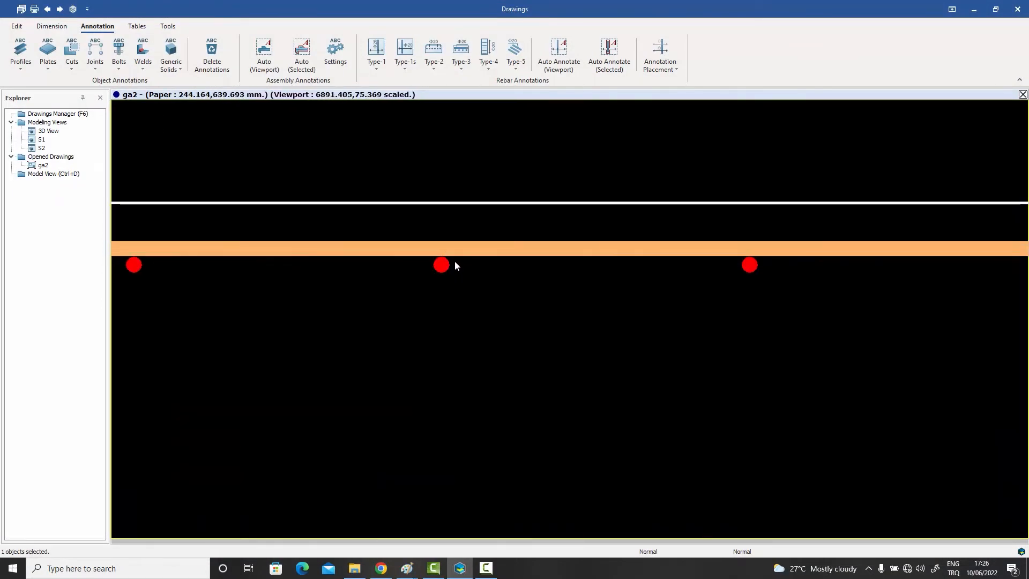
{"action": "scroll", "coordinate": [455, 264], "scroll_direction": "down", "scroll_amount": 5}
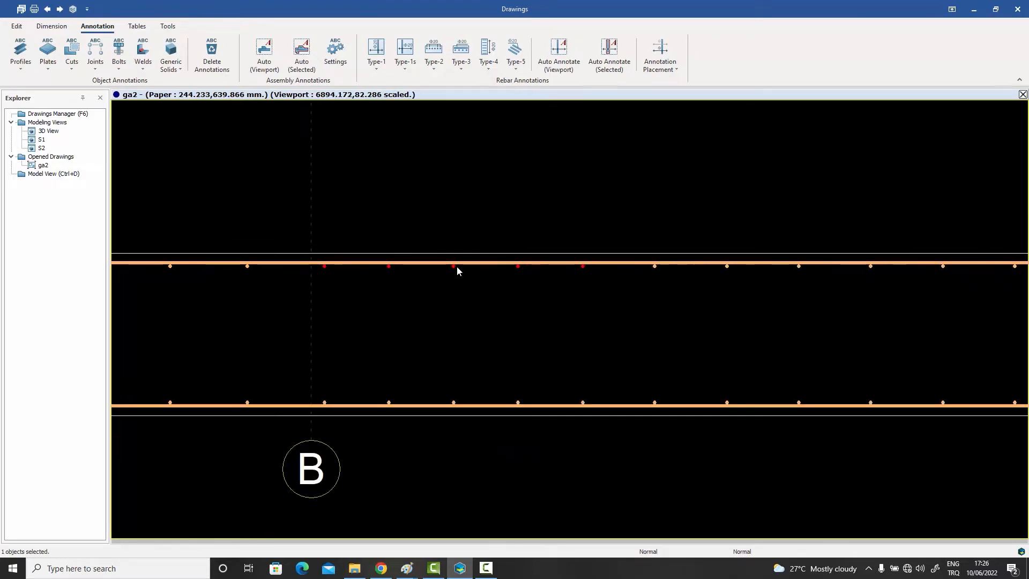
{"action": "left_click", "coordinate": [433, 53]}
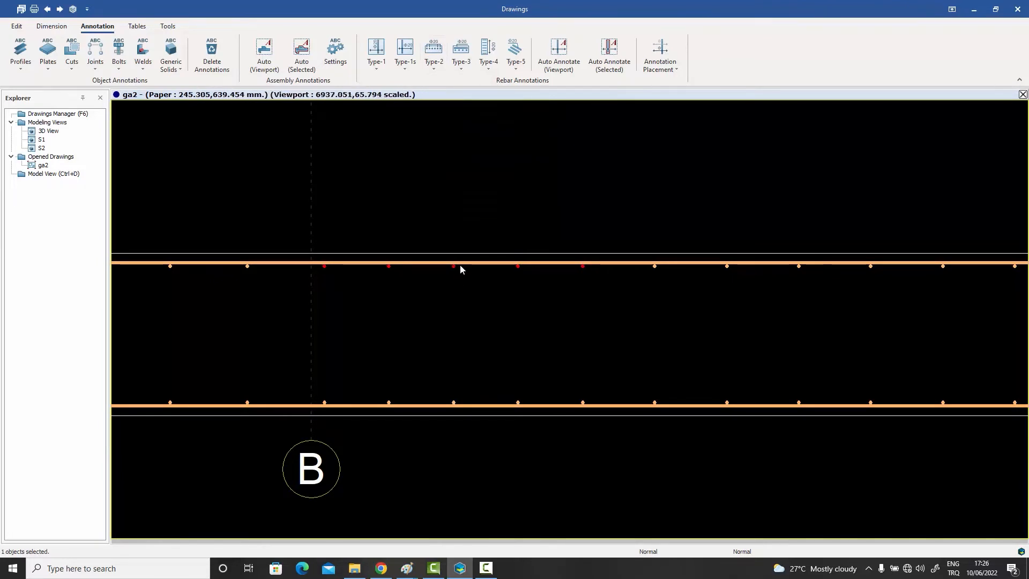
{"action": "left_click", "coordinate": [434, 53]}
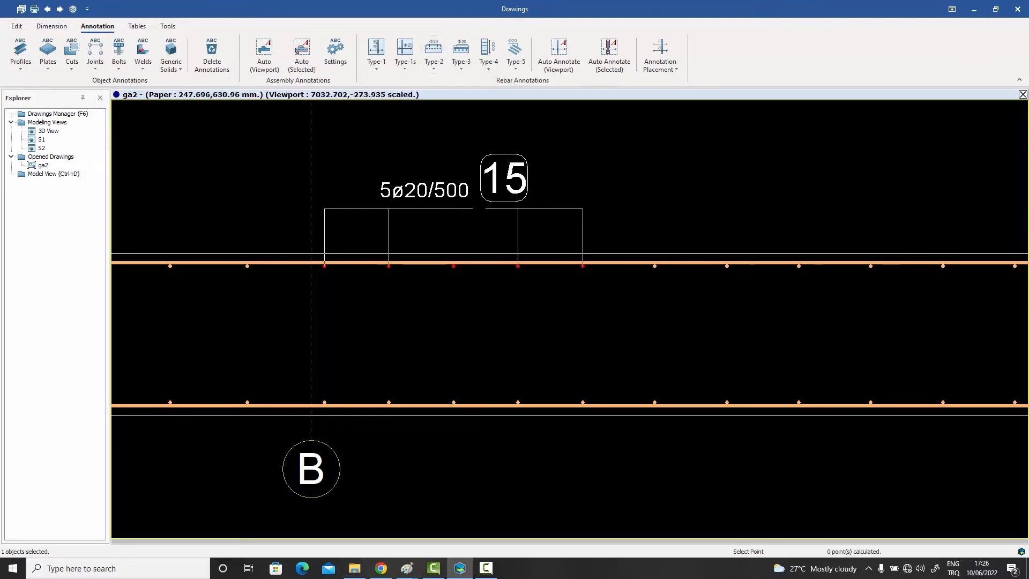
{"action": "left_click", "coordinate": [498, 221]}
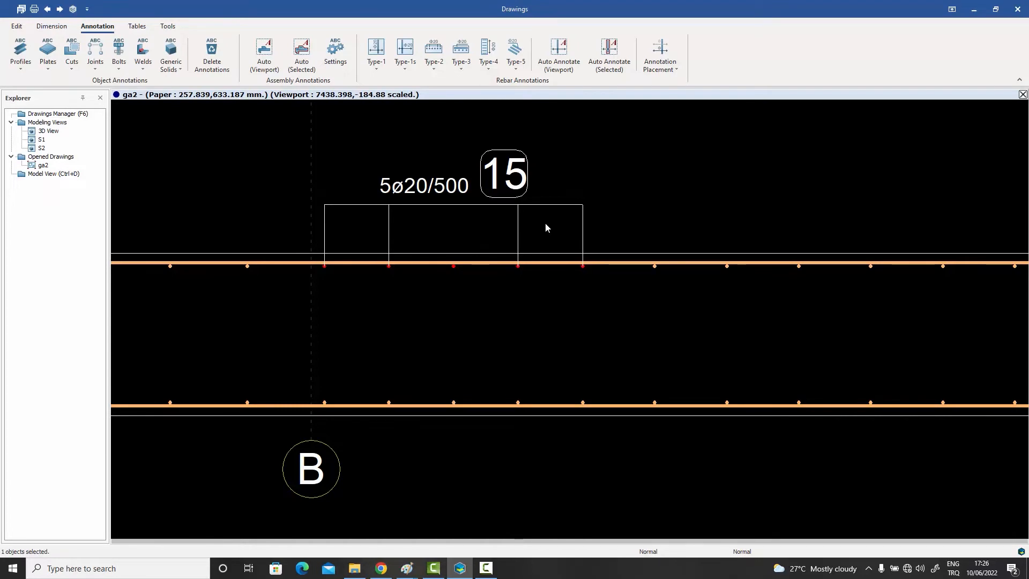
Open the Type-2 annotation's properties, apply it without the pos label, and re-enable Draw Pos Labels
{"action": "double_click", "coordinate": [439, 207]}
{"action": "left_click_drag", "start_coordinate": [809, 103], "coordinate": [760, 98]}
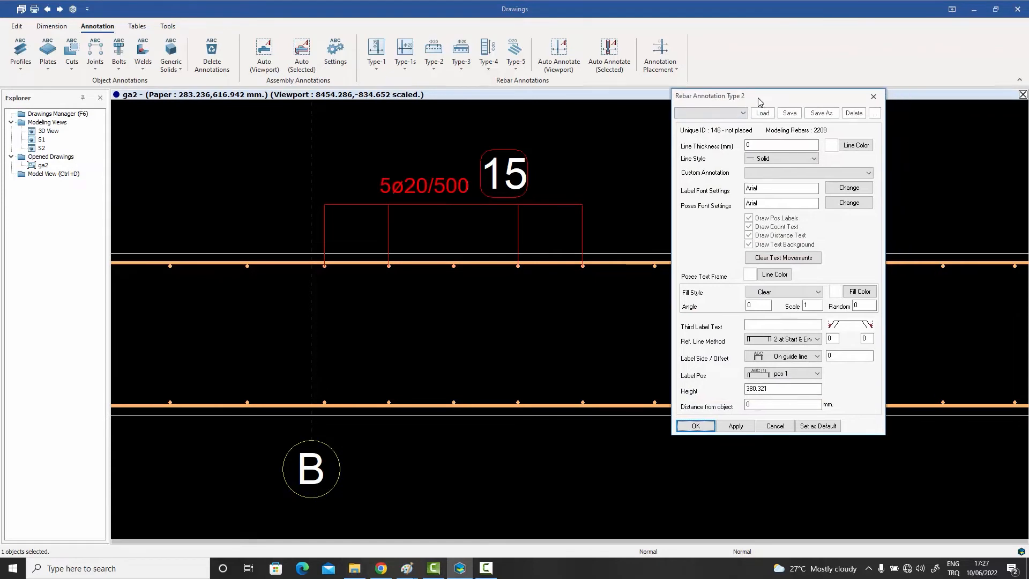
{"action": "left_click", "coordinate": [749, 218]}
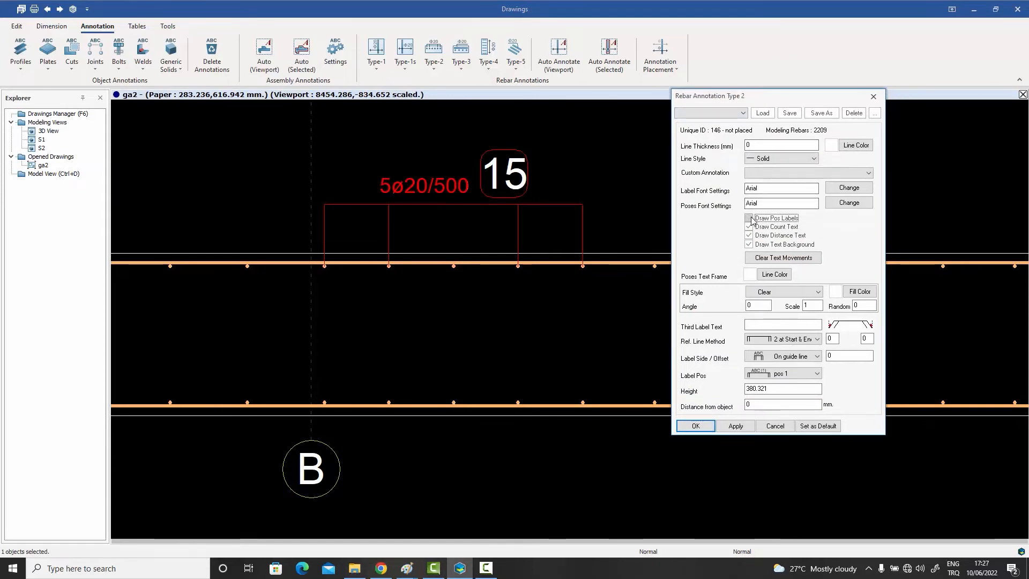
{"action": "left_click", "coordinate": [734, 426]}
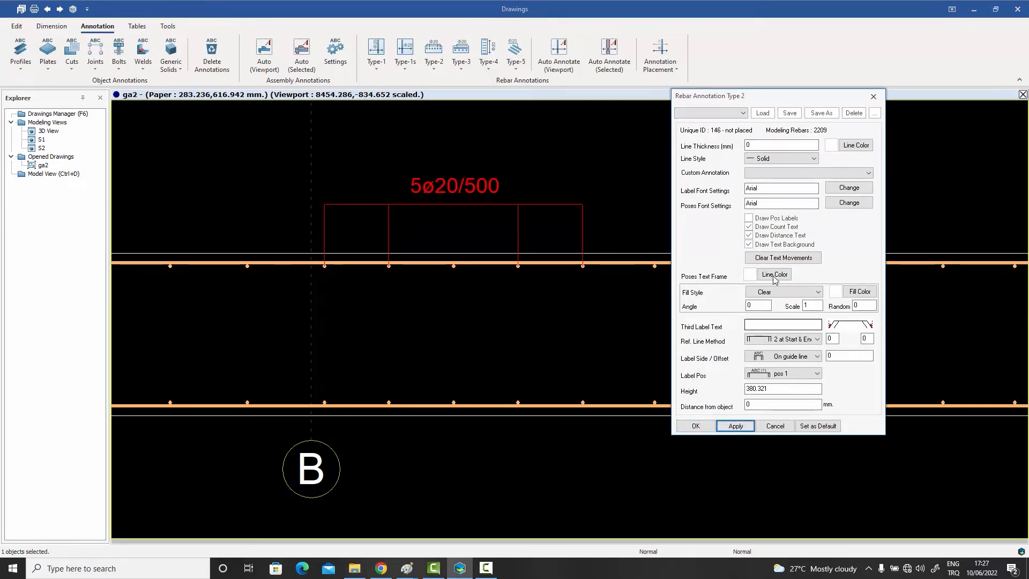
{"action": "left_click", "coordinate": [751, 218]}
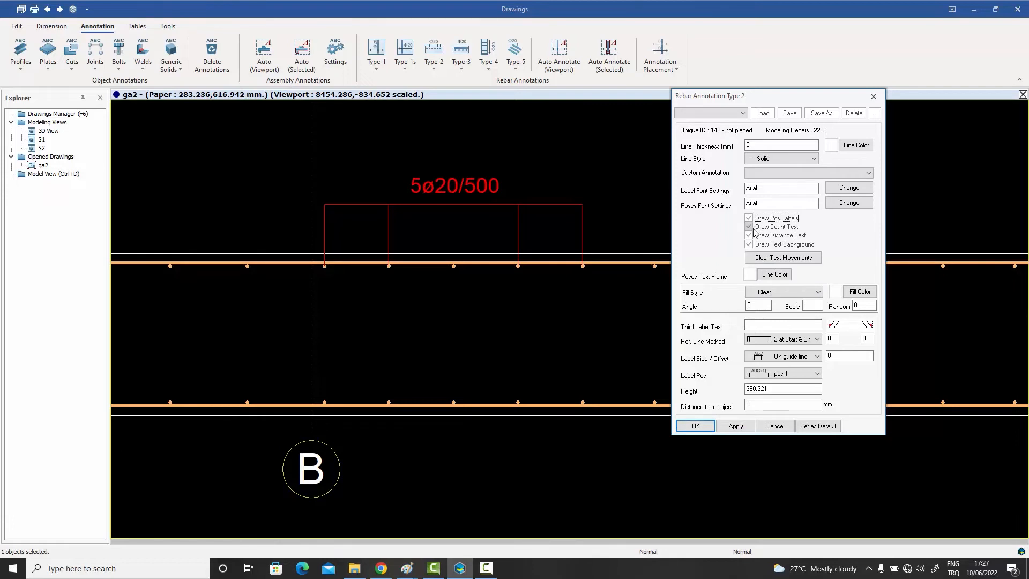
Apply the annotation without its count text and without its distance text in turn, re-enabling each option
{"action": "left_click", "coordinate": [749, 227]}
{"action": "left_click", "coordinate": [736, 426]}
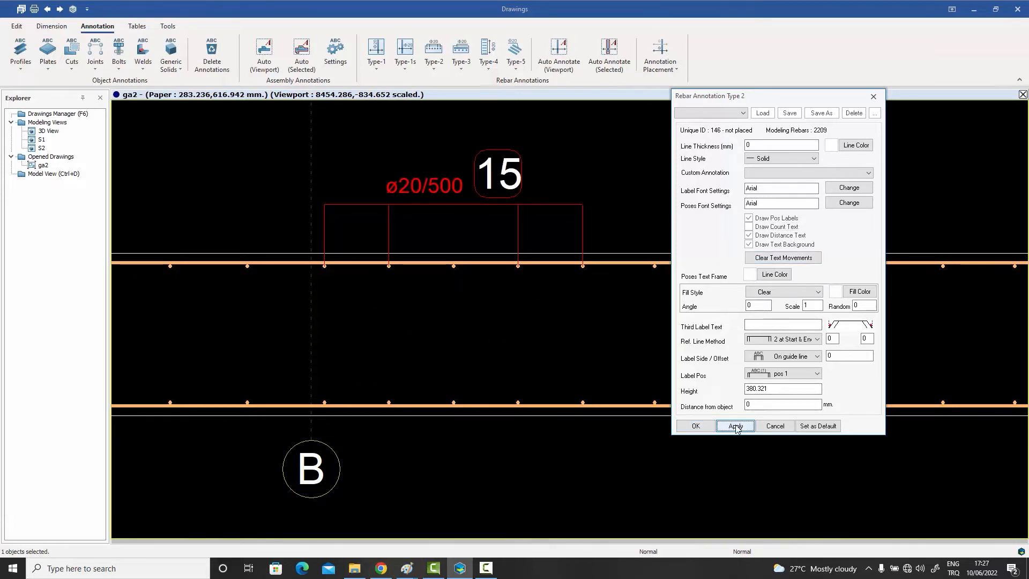
{"action": "left_click", "coordinate": [750, 227]}
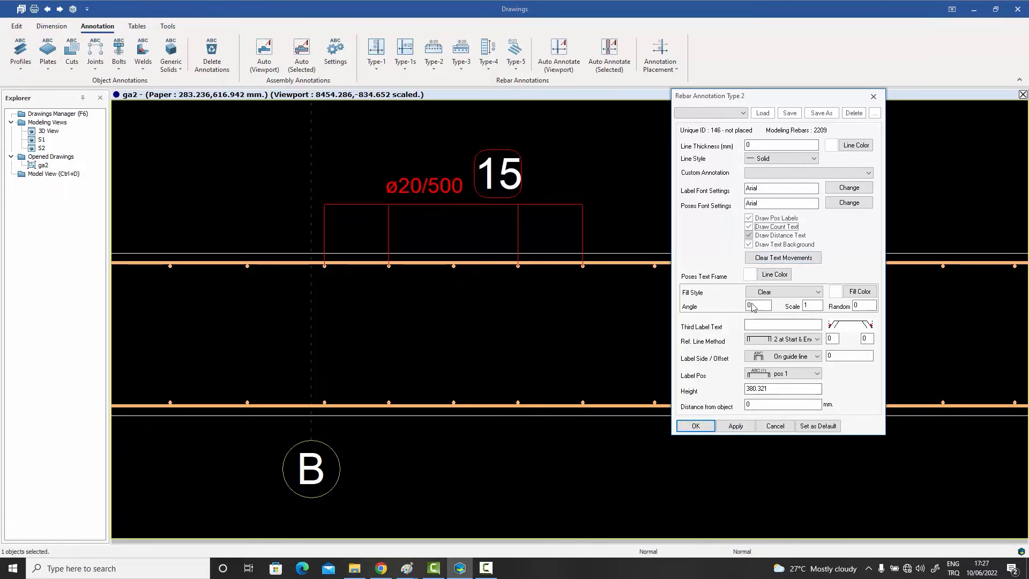
{"action": "left_click", "coordinate": [736, 427]}
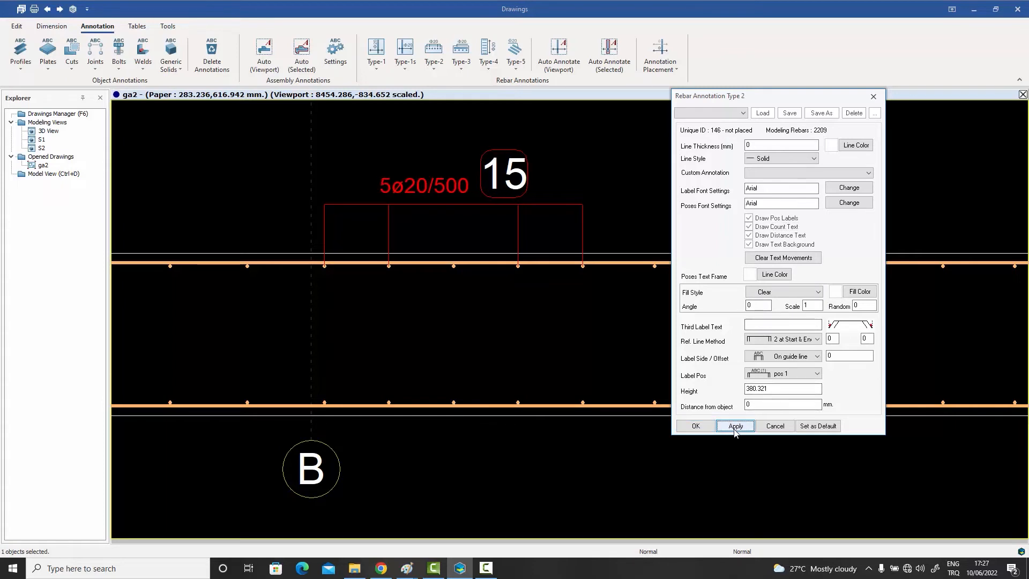
{"action": "left_click", "coordinate": [750, 236]}
{"action": "left_click", "coordinate": [736, 426]}
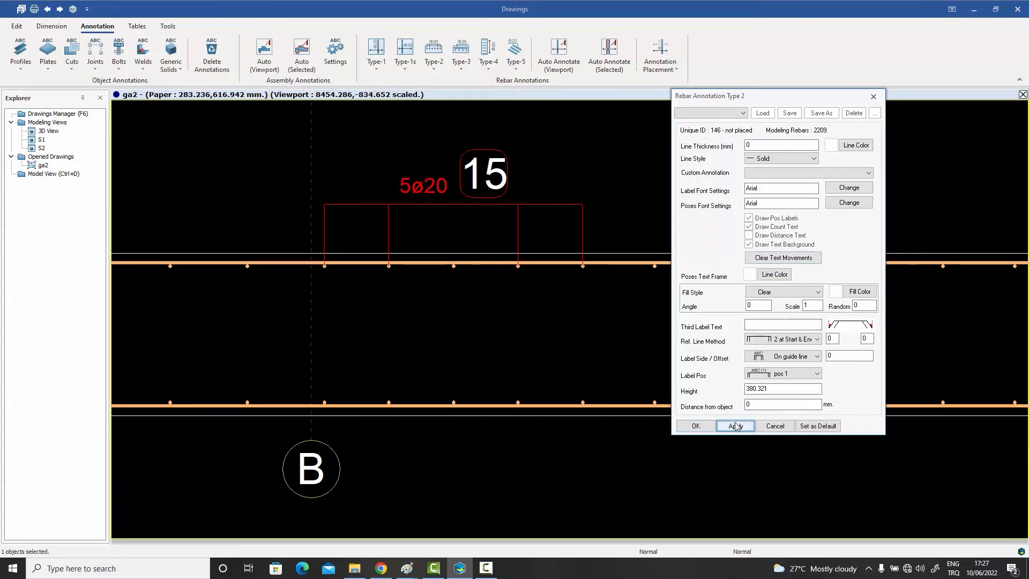
{"action": "left_click", "coordinate": [749, 236]}
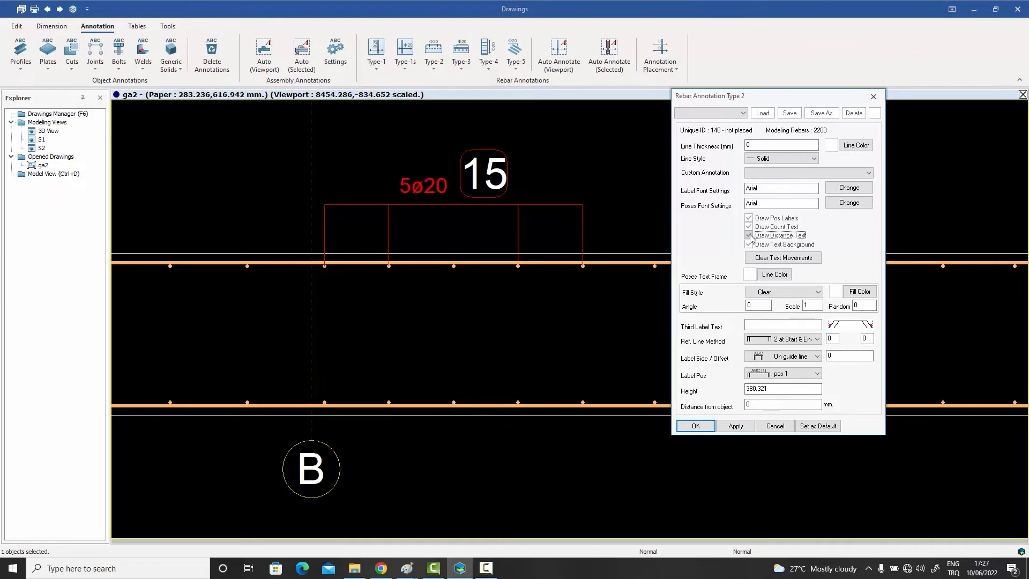
Try the reference line methods All and Start & End on the Type-2 annotation, applying each
{"action": "left_click", "coordinate": [779, 346]}
{"action": "left_click", "coordinate": [774, 359]}
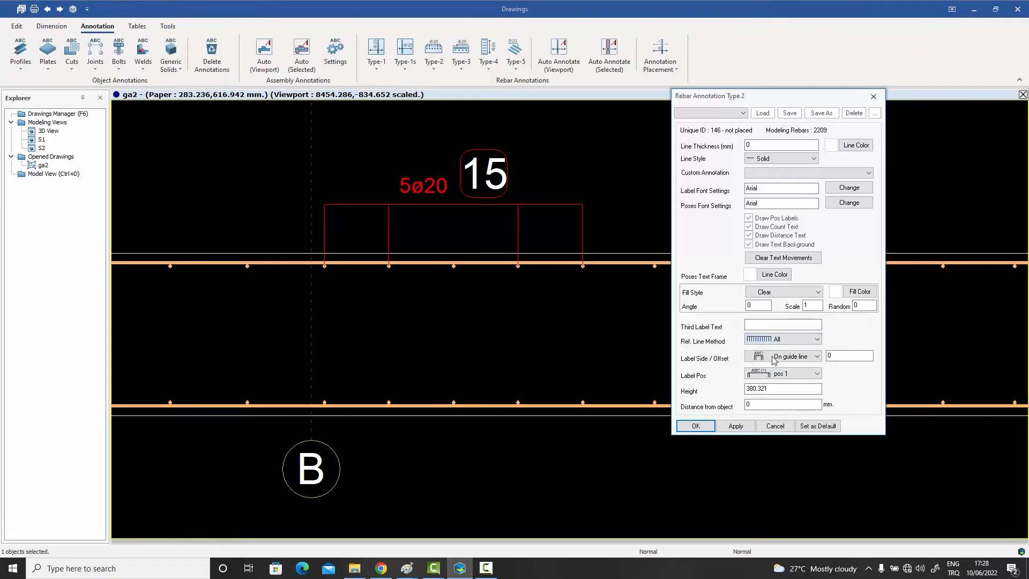
{"action": "left_click", "coordinate": [736, 427]}
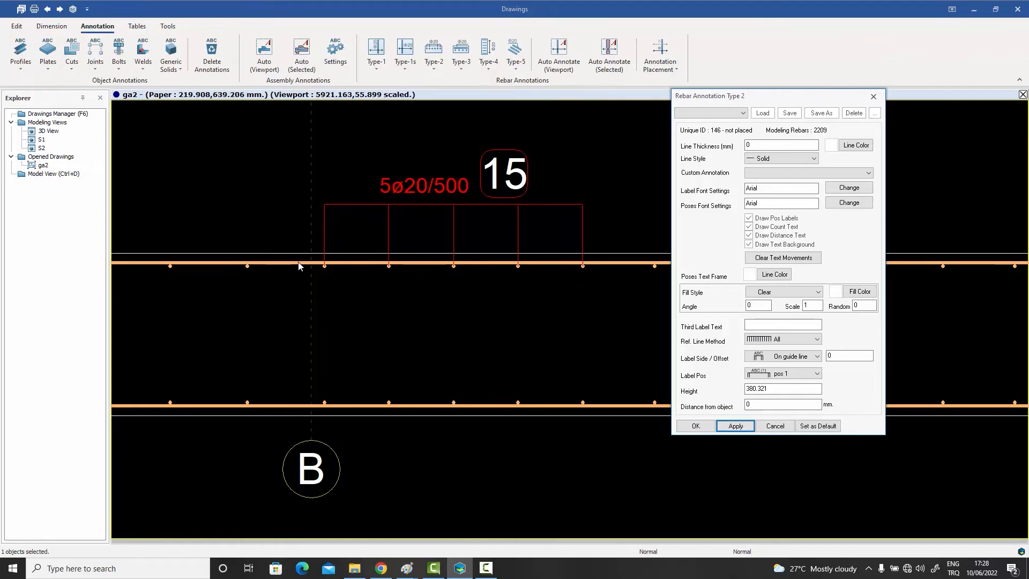
{"action": "left_click", "coordinate": [775, 340]}
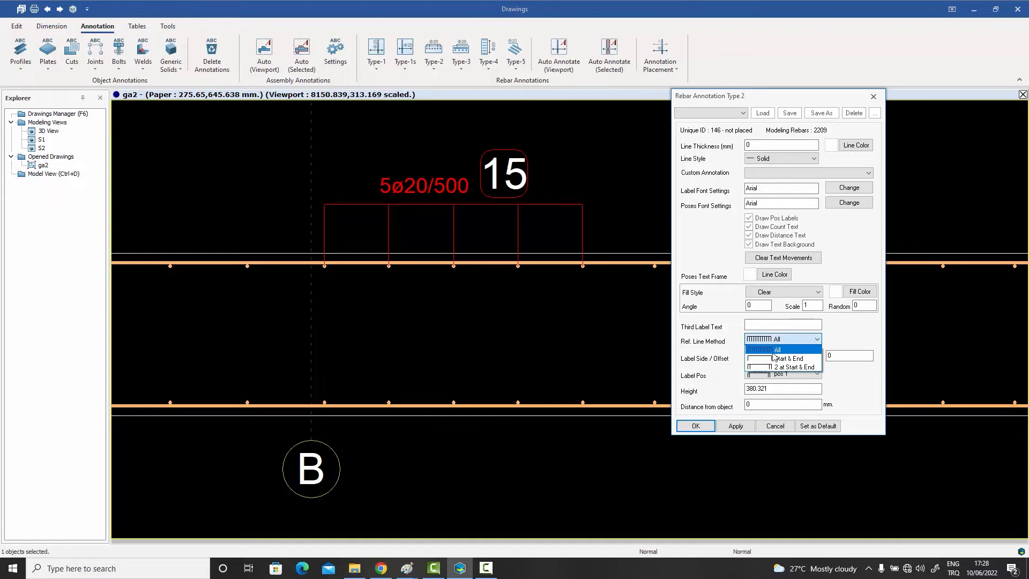
{"action": "left_click", "coordinate": [788, 359]}
{"action": "left_click", "coordinate": [736, 426]}
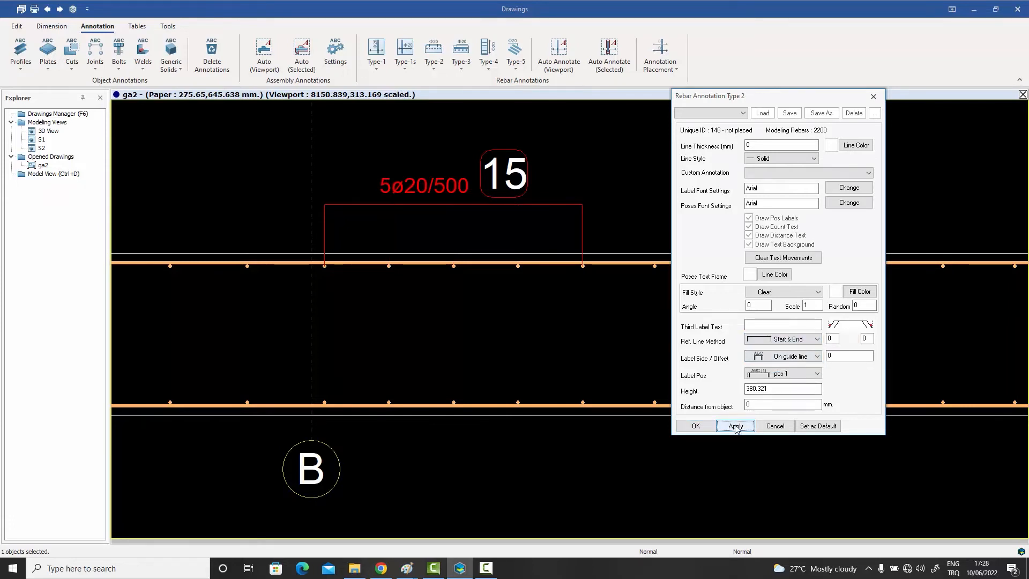
Set the Type-2 annotation's reference line method to 2 at Start & End and apply it
{"action": "left_click", "coordinate": [772, 339]}
{"action": "left_click", "coordinate": [788, 366]}
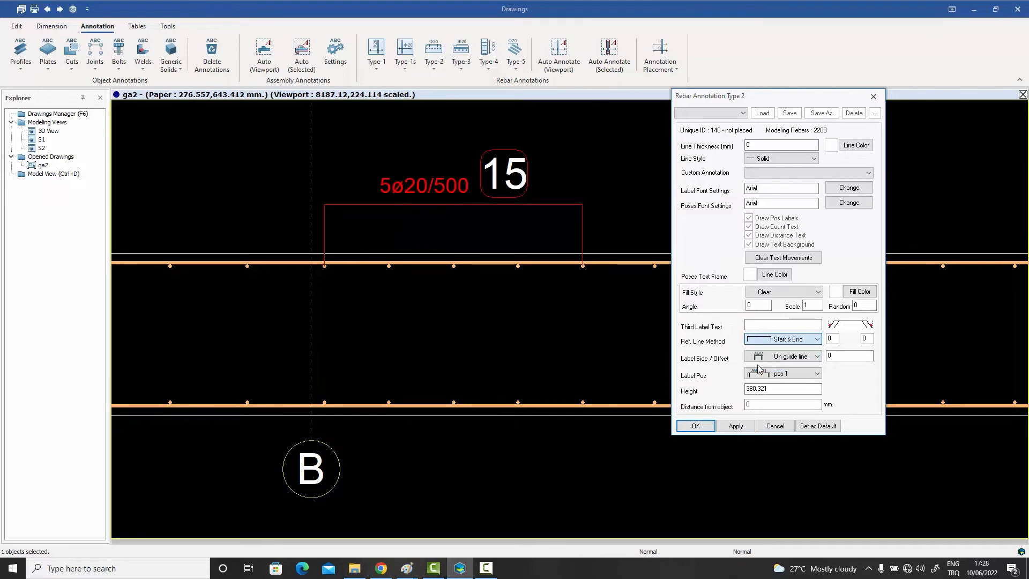
{"action": "left_click", "coordinate": [736, 426]}
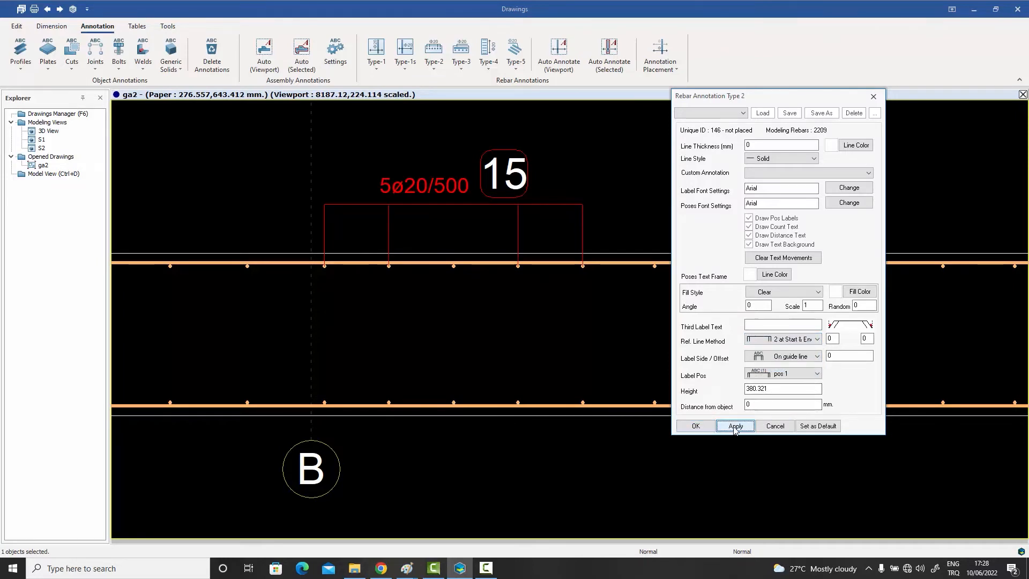
Set both slant values of the annotation's reference lines to 22 and apply them
{"action": "double_click", "coordinate": [833, 339]}
{"action": "type", "text": "2"}
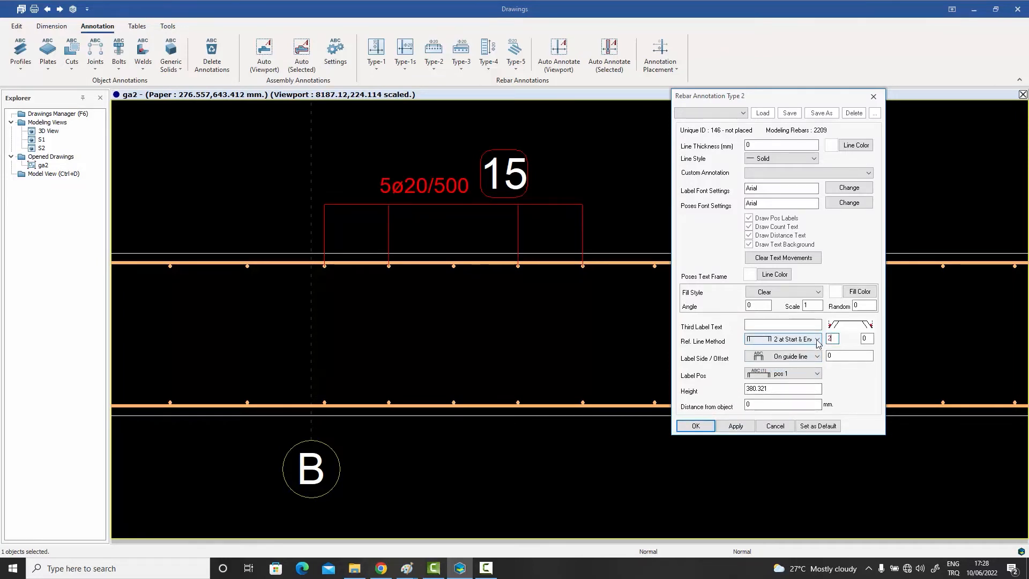
{"action": "type", "text": "2"}
{"action": "double_click", "coordinate": [865, 339]}
{"action": "type", "text": "22"}
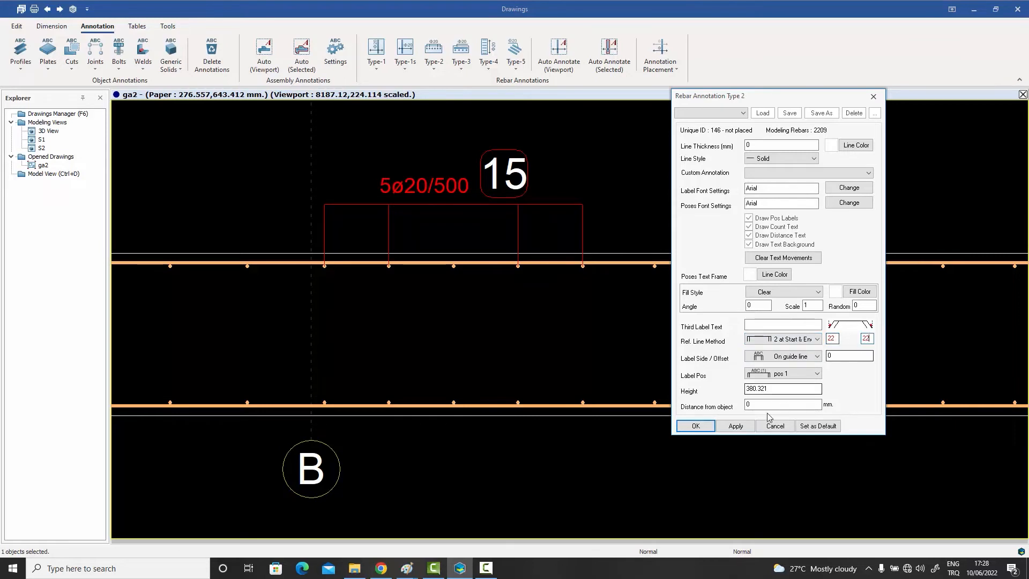
{"action": "left_click", "coordinate": [735, 427]}
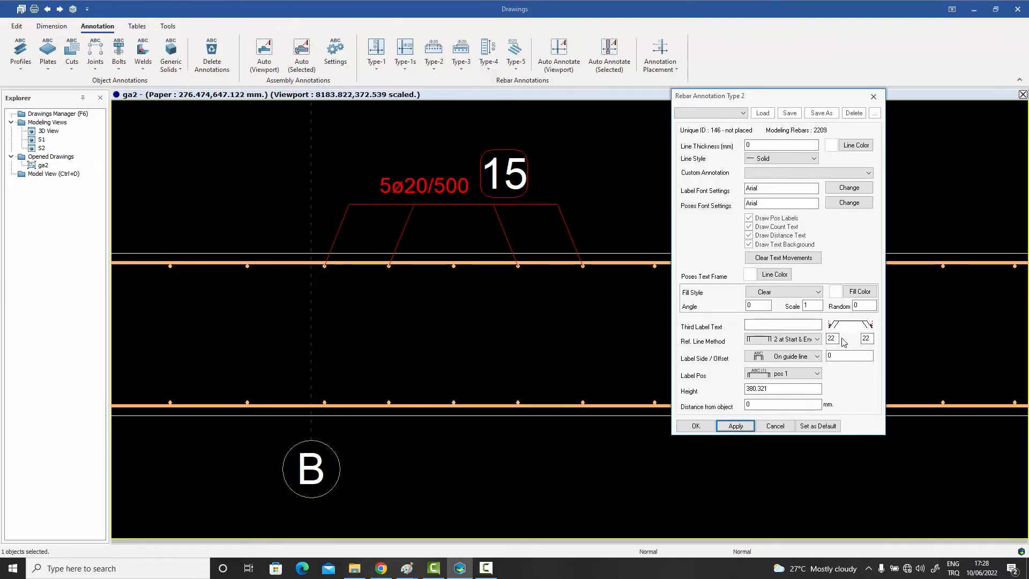
Apply label positions pos 2 and pos 3 to the Type-2 annotation in turn, and return it to pos 1
{"action": "left_click", "coordinate": [783, 375]}
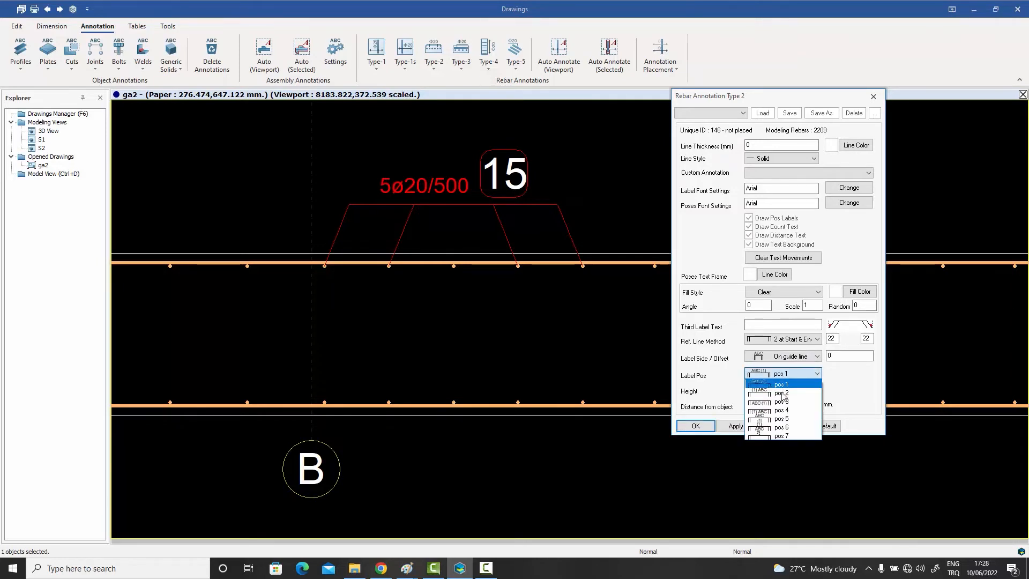
{"action": "left_click", "coordinate": [782, 394]}
{"action": "left_click", "coordinate": [735, 427]}
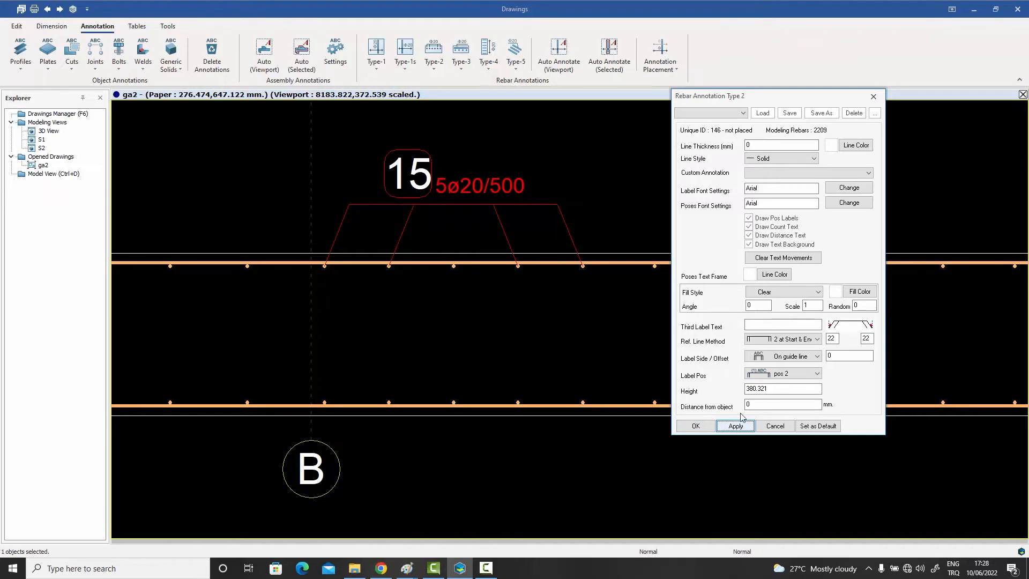
{"action": "left_click", "coordinate": [784, 374]}
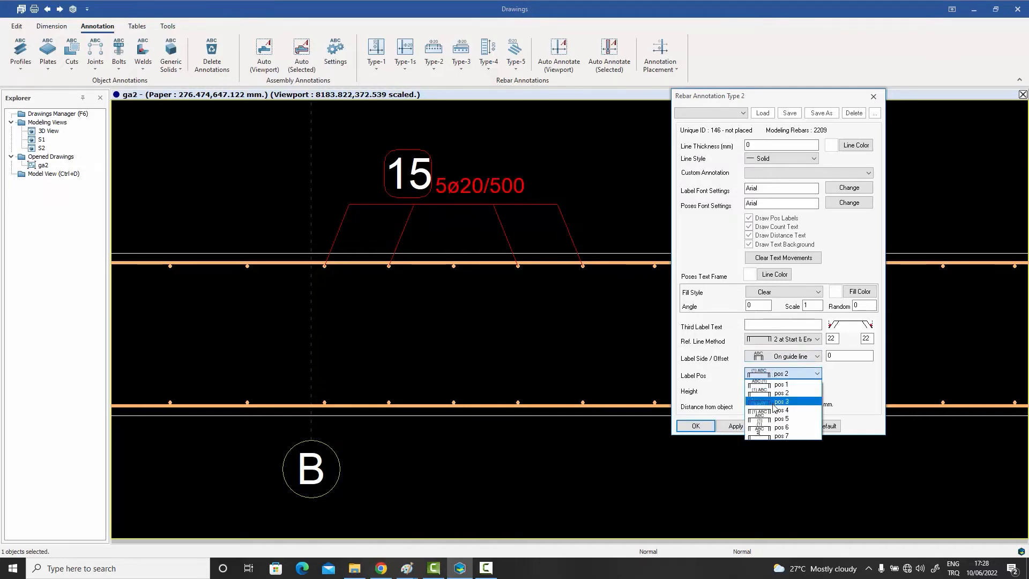
{"action": "left_click", "coordinate": [775, 403]}
{"action": "left_click", "coordinate": [735, 426]}
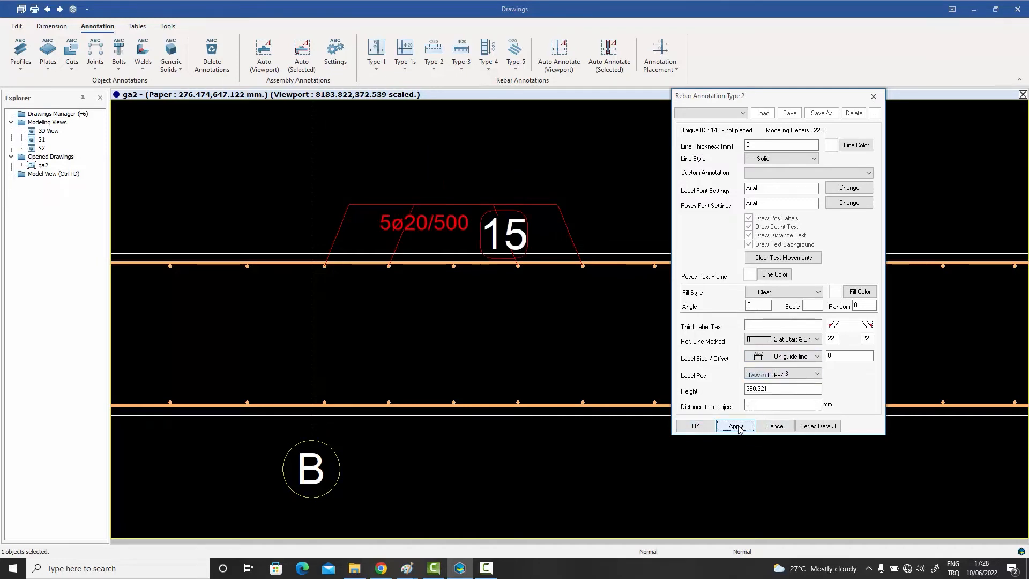
{"action": "left_click", "coordinate": [780, 374]}
{"action": "left_click", "coordinate": [780, 384]}
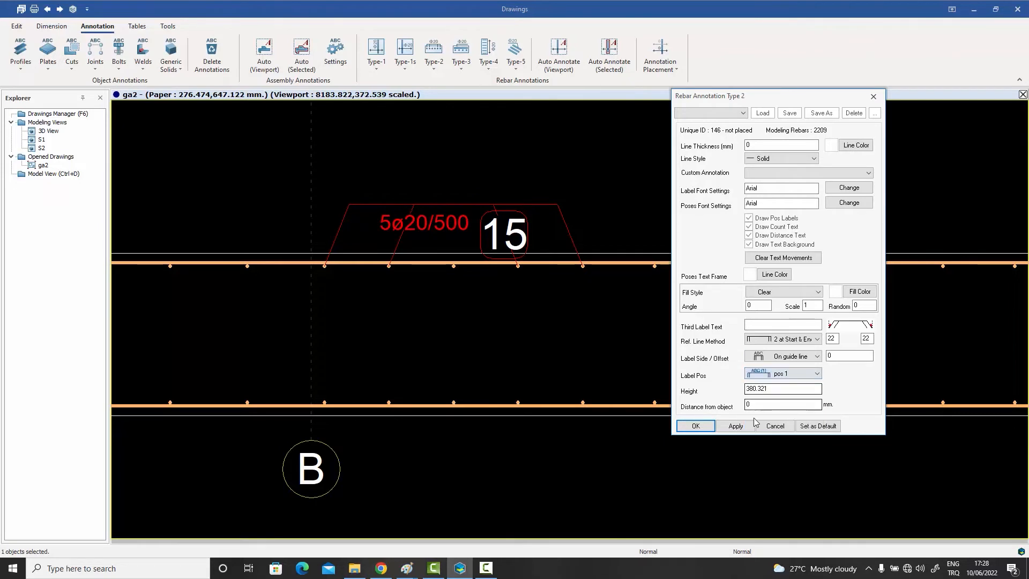
{"action": "left_click", "coordinate": [736, 426]}
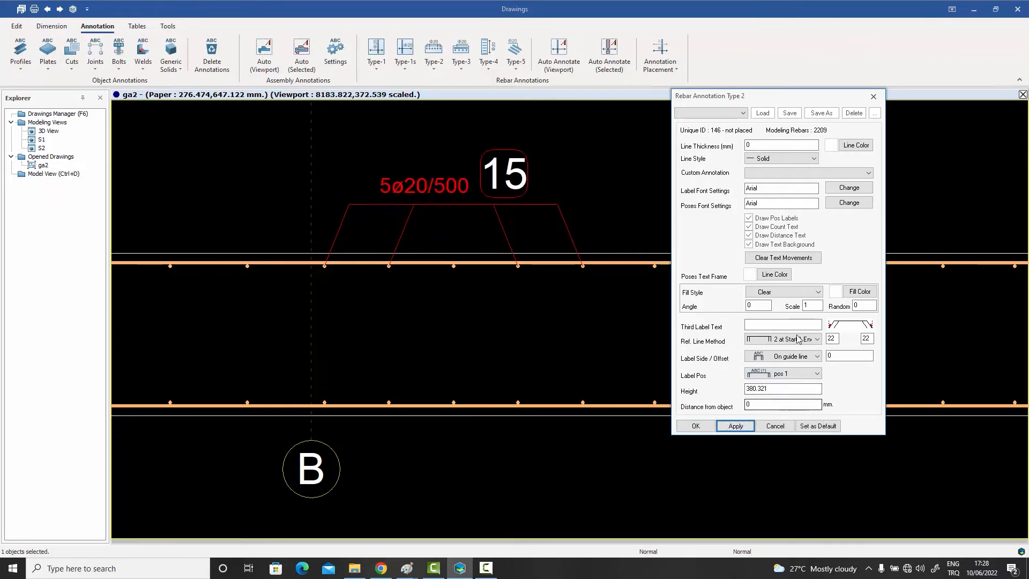
View the custom annotation types offered for the Type-2 annotation without choosing one
{"action": "left_click", "coordinate": [802, 174]}
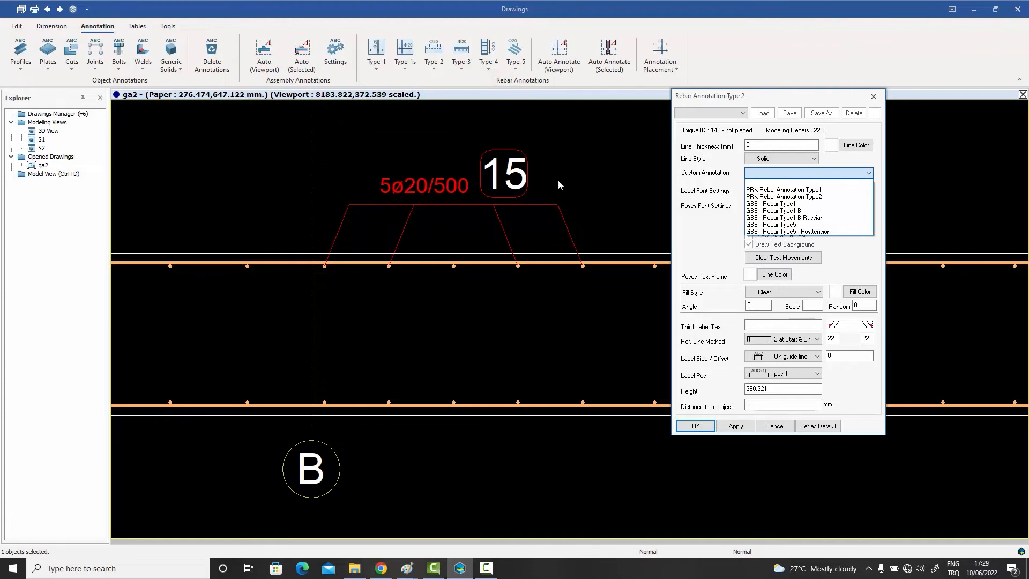
{"action": "left_click", "coordinate": [851, 389]}
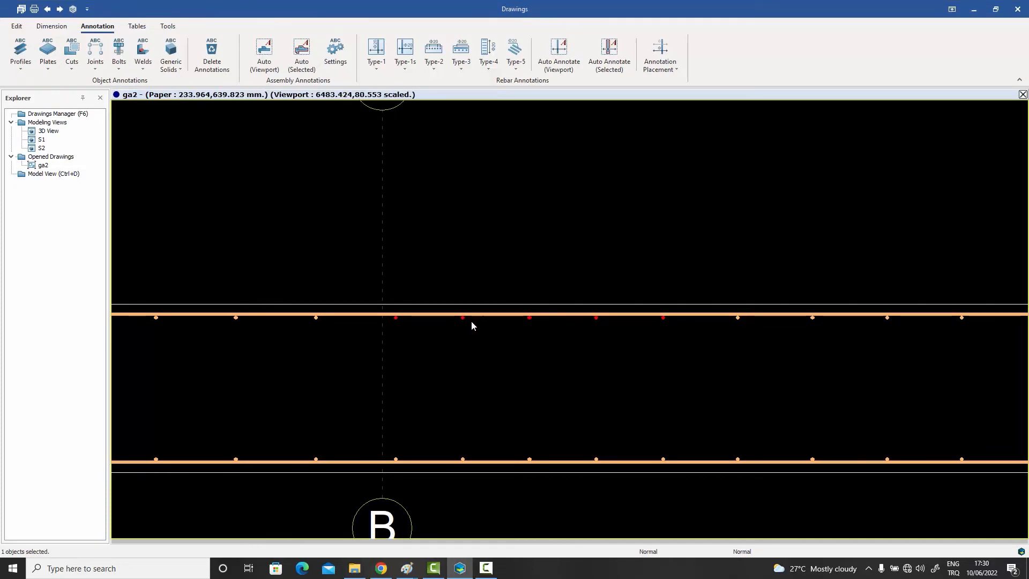
Place one shared Type-2 annotation above the slab for the lower and upper bar groups that start just beside axis B
{"action": "left_click", "coordinate": [667, 462]}
{"action": "left_click", "coordinate": [664, 458]}
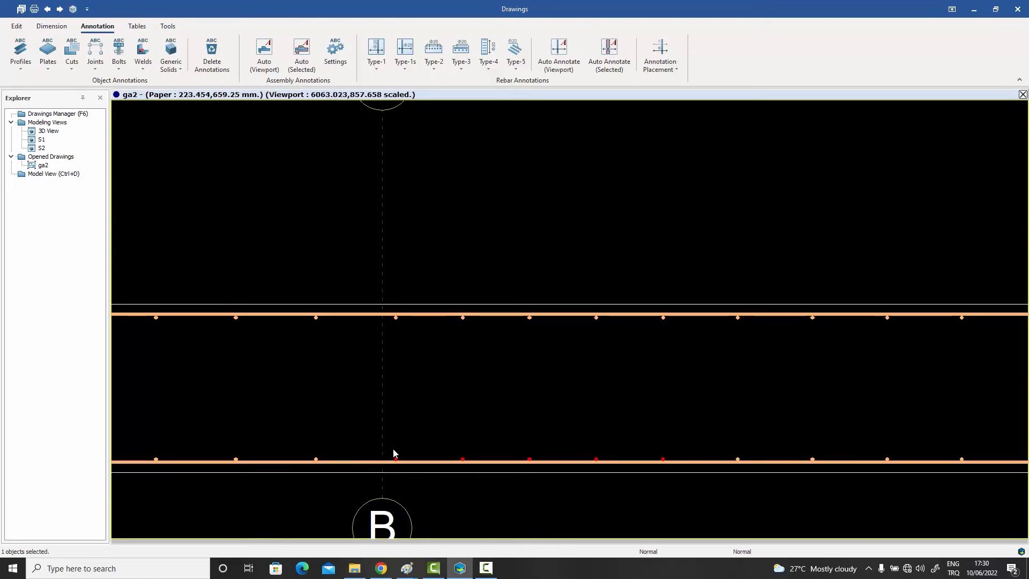
{"action": "left_click", "coordinate": [597, 319], "text": "ctrl"}
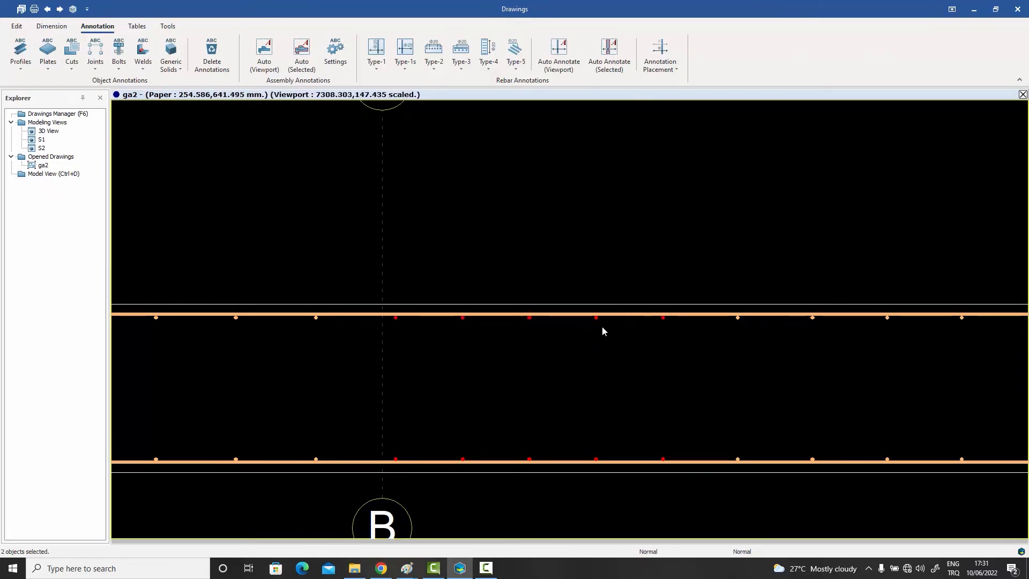
{"action": "left_click", "coordinate": [435, 50]}
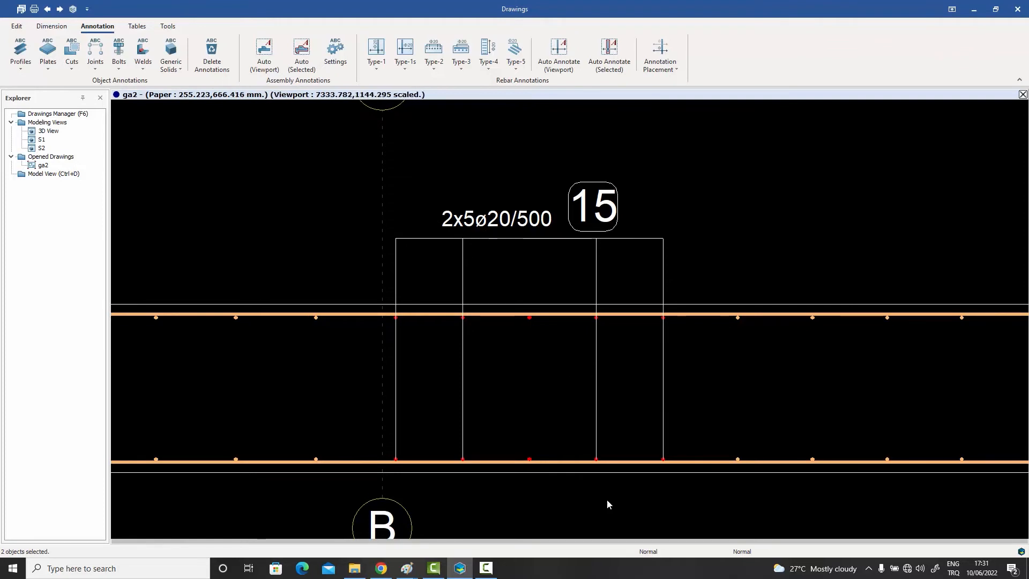
{"action": "scroll", "coordinate": [595, 481], "scroll_direction": "down", "scroll_amount": 3}
{"action": "scroll", "coordinate": [597, 491], "scroll_direction": "up", "scroll_amount": 2}
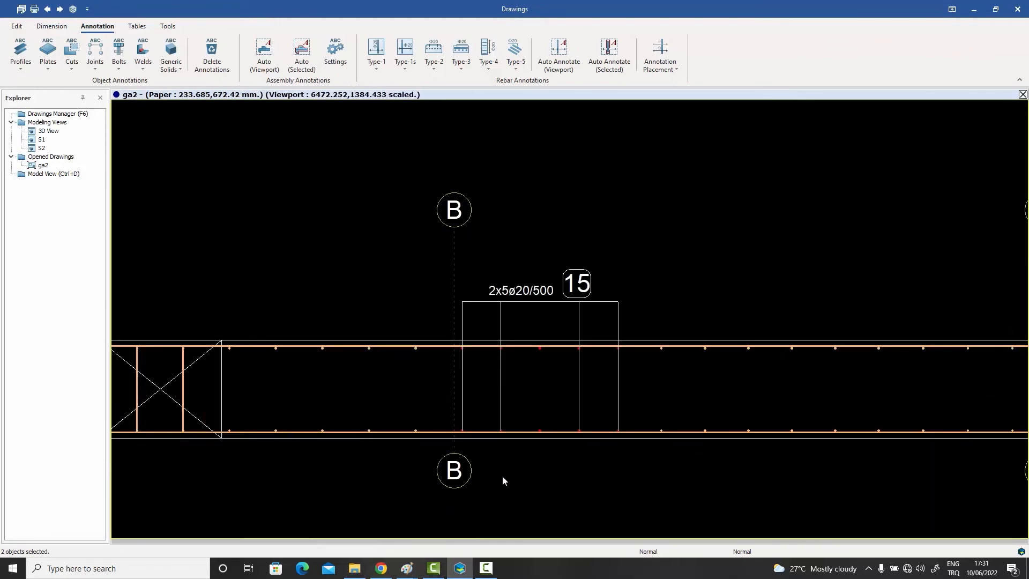
{"action": "scroll", "coordinate": [587, 387], "scroll_direction": "up", "scroll_amount": 1}
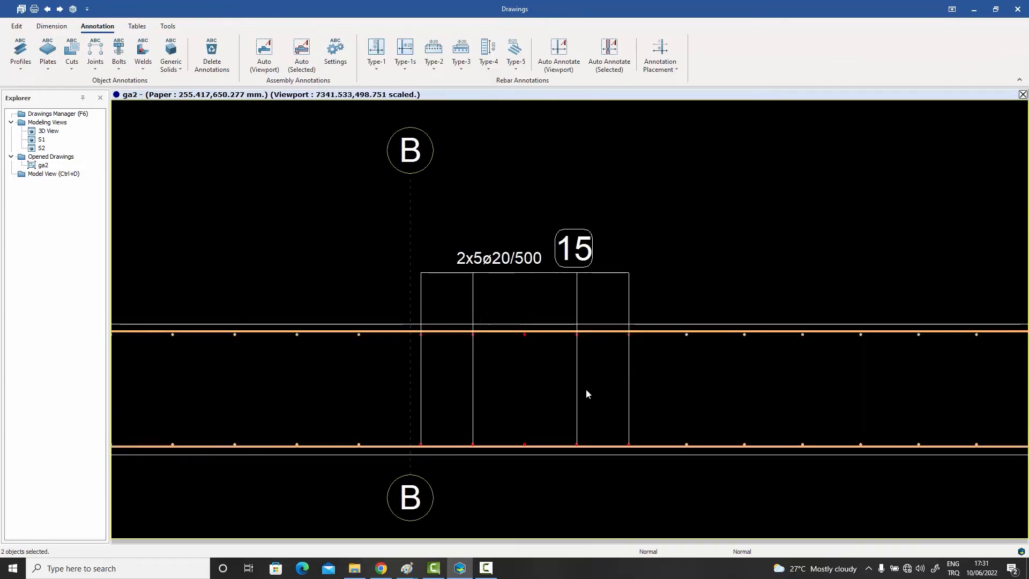
{"action": "middle_click_drag", "start_coordinate": [582, 379], "coordinate": [573, 346]}
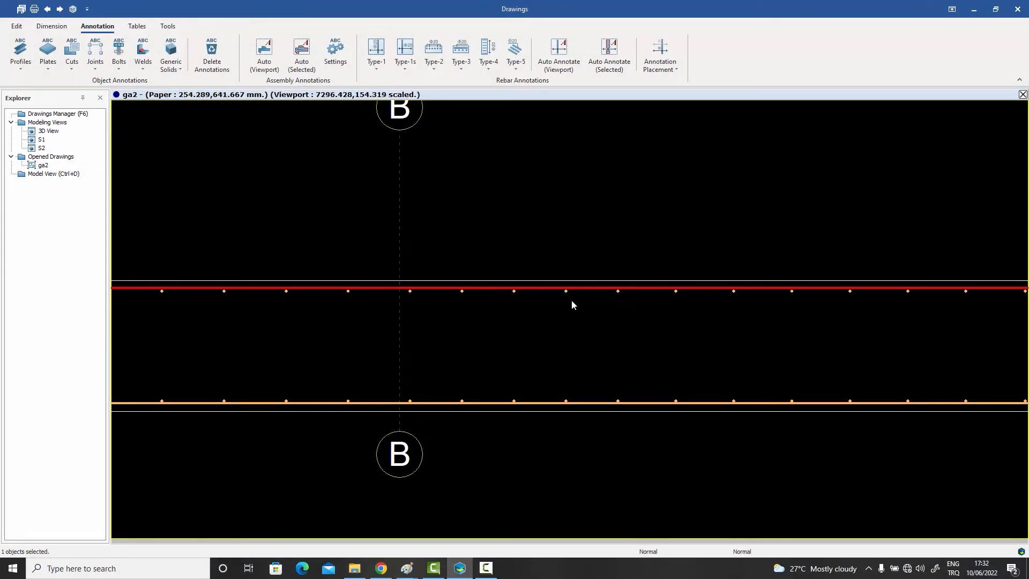
Compare the upper longitudinal bar and the bar group beside axis B in the section with the reinforcement in the plan view
{"action": "scroll", "coordinate": [571, 300], "scroll_direction": "up", "scroll_amount": 5}
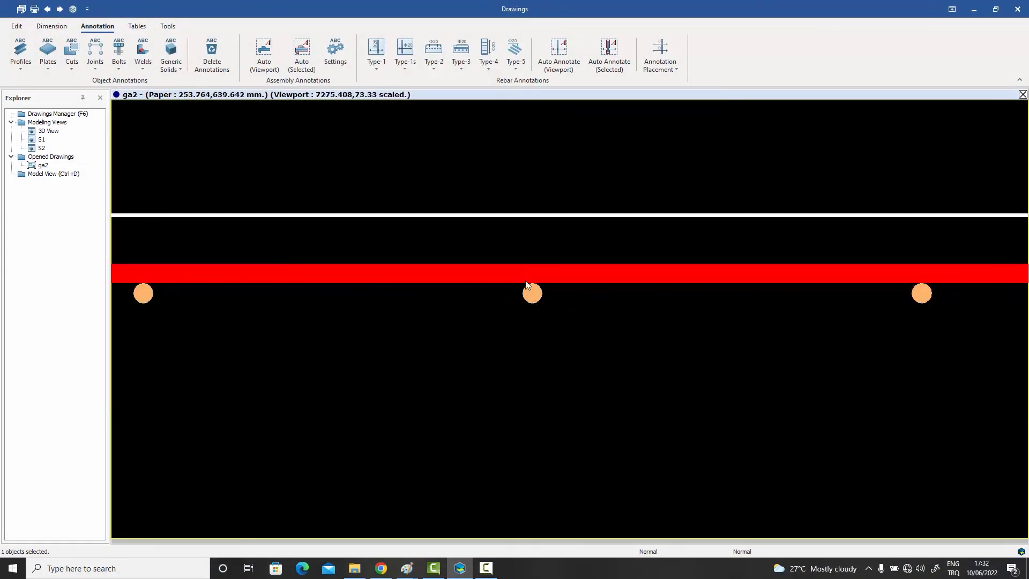
{"action": "scroll", "coordinate": [548, 300], "scroll_direction": "down", "scroll_amount": 3}
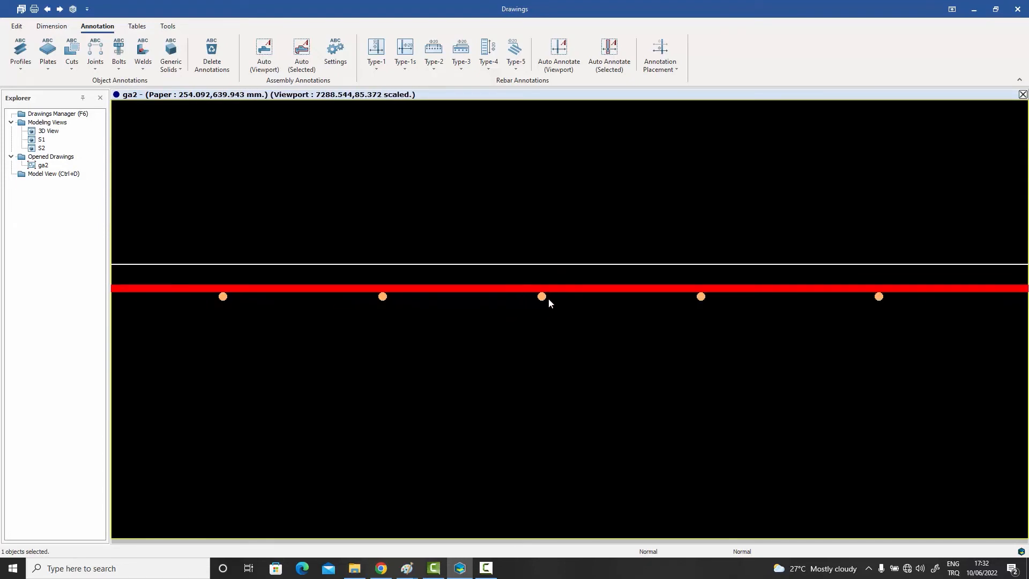
{"action": "scroll", "coordinate": [548, 298], "scroll_direction": "down", "scroll_amount": 2}
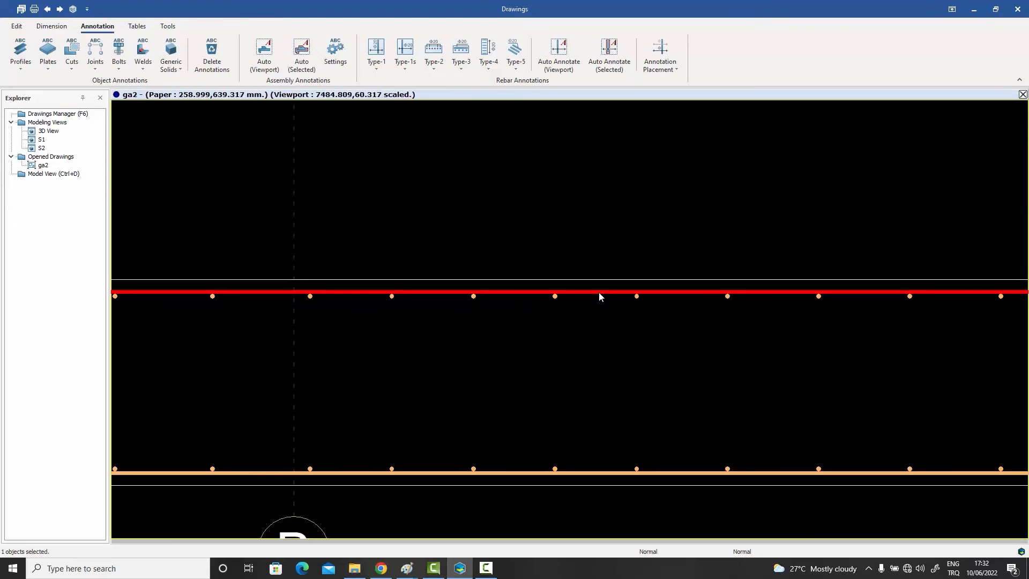
{"action": "scroll", "coordinate": [600, 295], "scroll_direction": "down", "scroll_amount": 8}
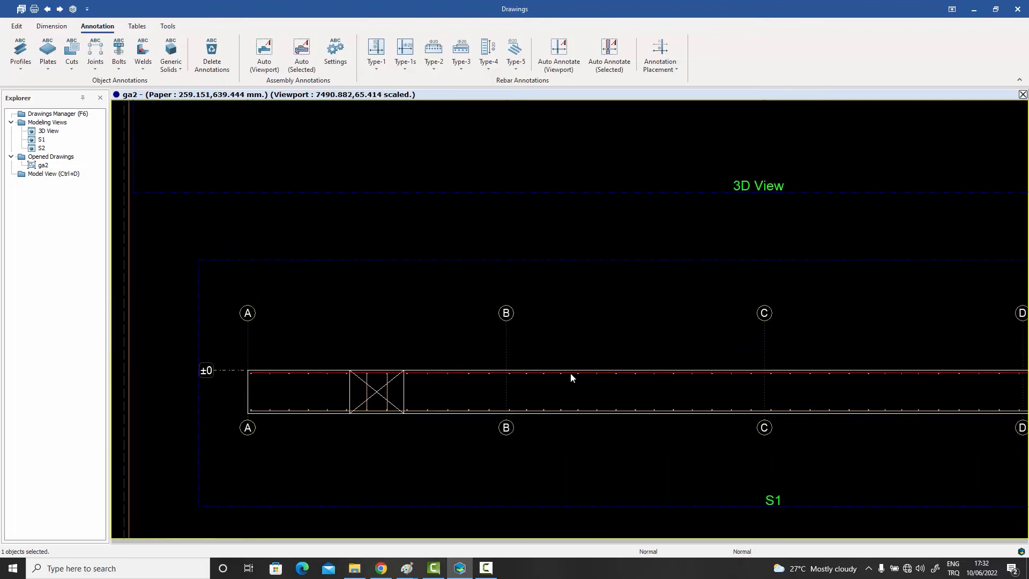
{"action": "scroll", "coordinate": [576, 316], "scroll_direction": "down", "scroll_amount": 2}
{"action": "scroll", "coordinate": [558, 228], "scroll_direction": "up", "scroll_amount": 8}
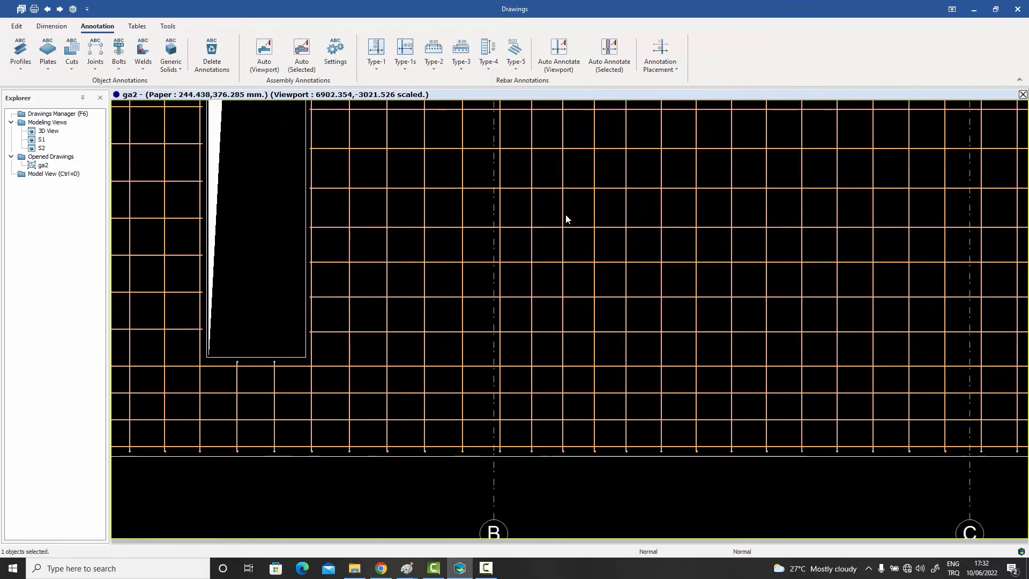
{"action": "scroll", "coordinate": [589, 316], "scroll_direction": "down", "scroll_amount": 3}
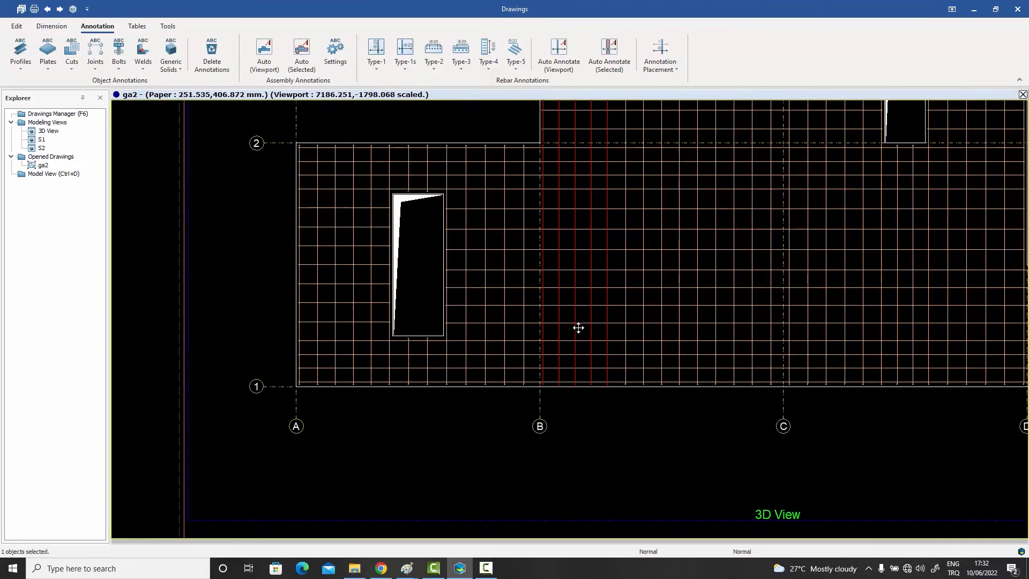
{"action": "scroll", "coordinate": [524, 280], "scroll_direction": "up", "scroll_amount": 3}
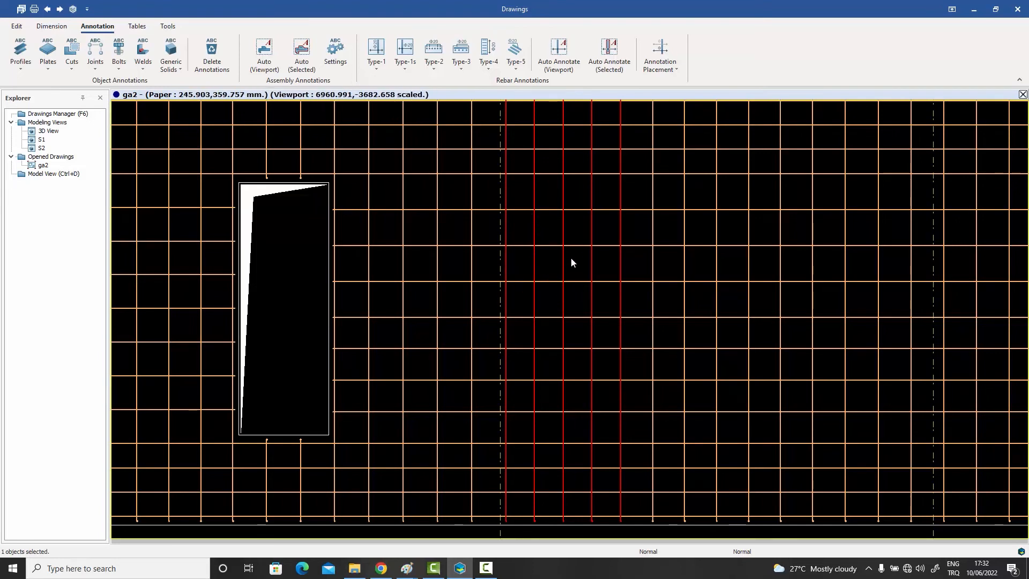
{"action": "scroll", "coordinate": [612, 263], "scroll_direction": "down", "scroll_amount": 5}
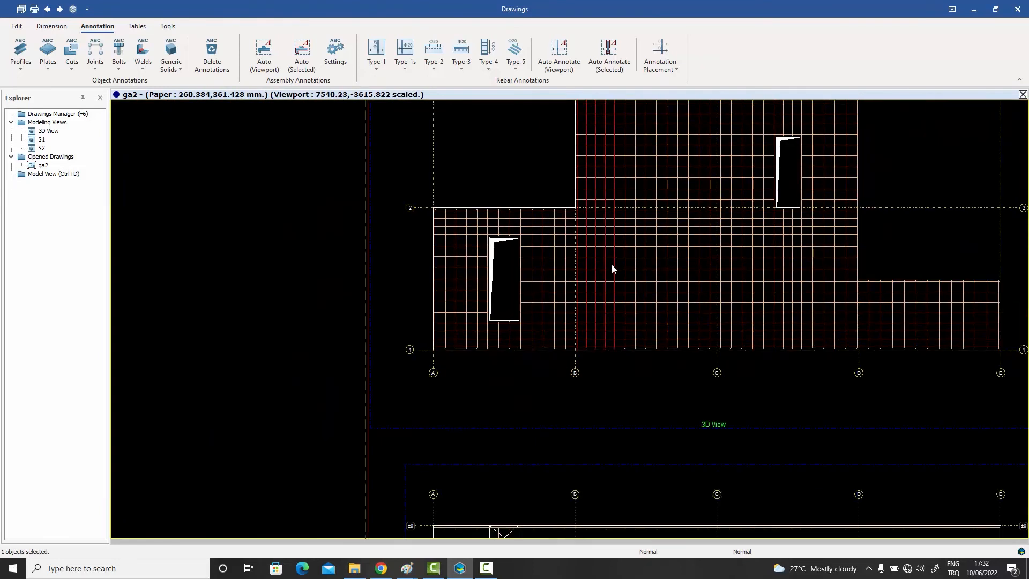
{"action": "scroll", "coordinate": [615, 425], "scroll_direction": "up", "scroll_amount": 8}
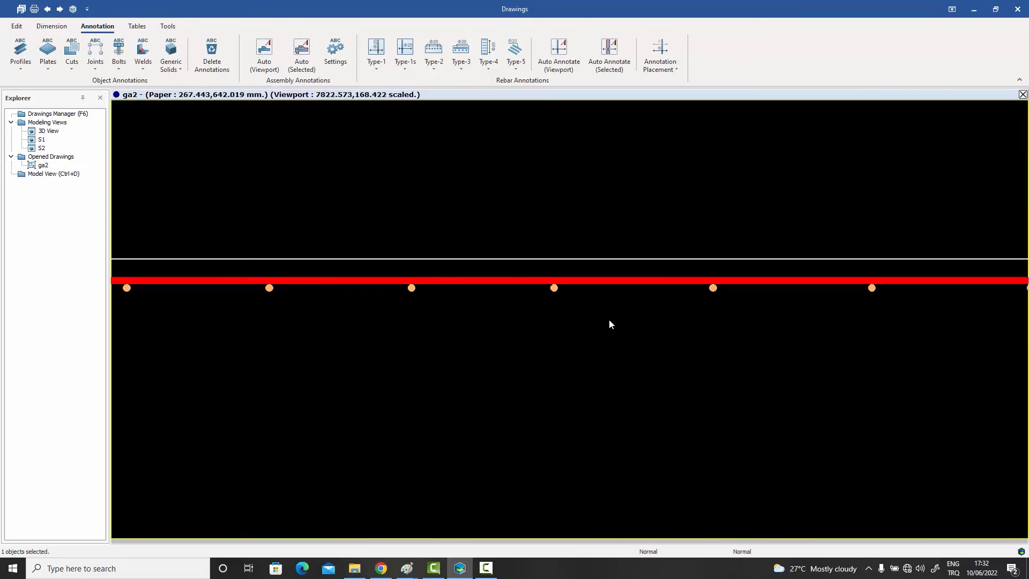
{"action": "scroll", "coordinate": [587, 349], "scroll_direction": "down", "scroll_amount": 3}
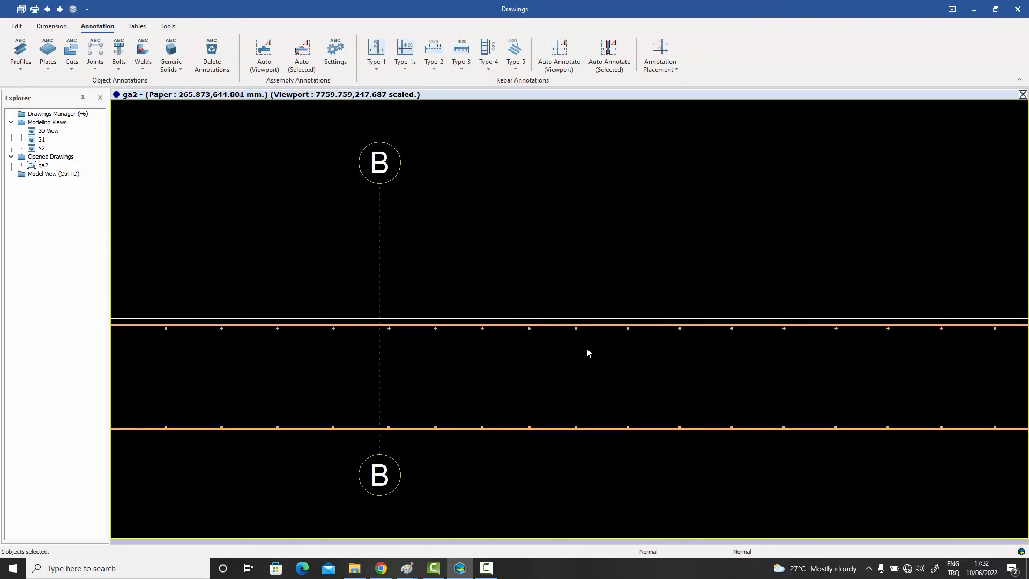
{"action": "scroll", "coordinate": [586, 347], "scroll_direction": "down", "scroll_amount": 1}
{"action": "scroll", "coordinate": [600, 346], "scroll_direction": "up", "scroll_amount": 2}
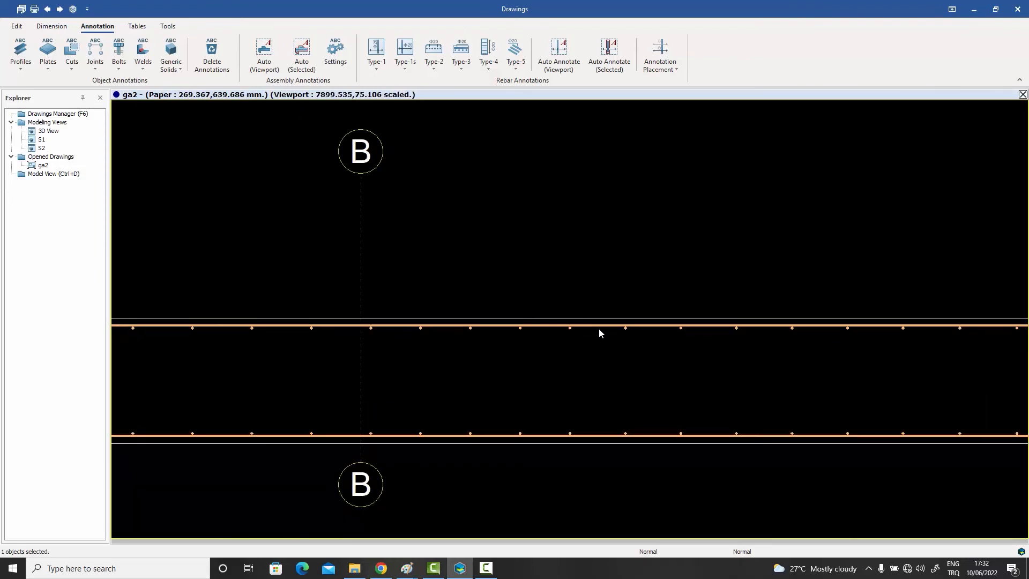
{"action": "scroll", "coordinate": [599, 333], "scroll_direction": "down", "scroll_amount": 7}
{"action": "middle_click_drag", "start_coordinate": [597, 312], "coordinate": [505, 478]}
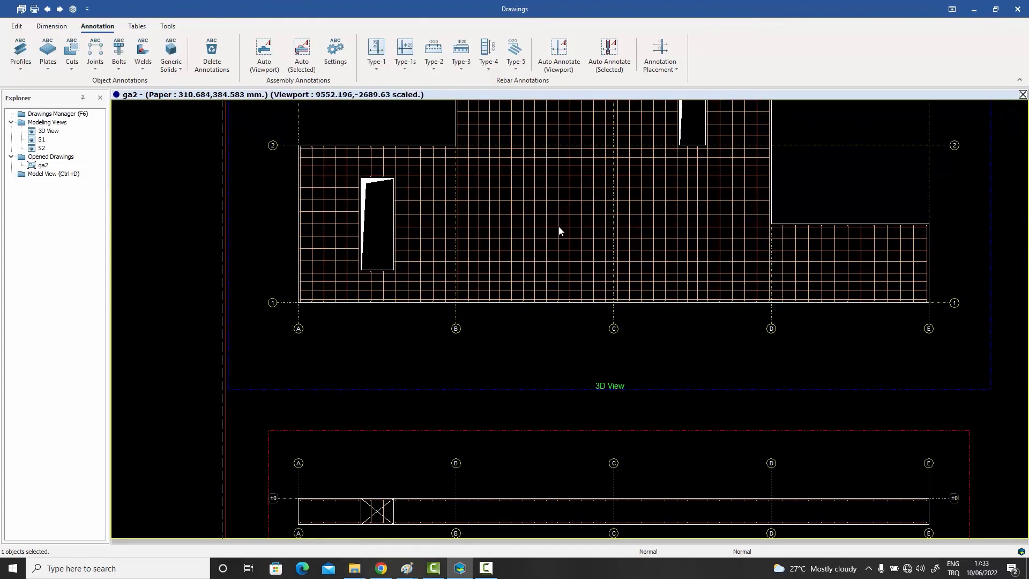
{"action": "scroll", "coordinate": [576, 403], "scroll_direction": "down", "scroll_amount": 3}
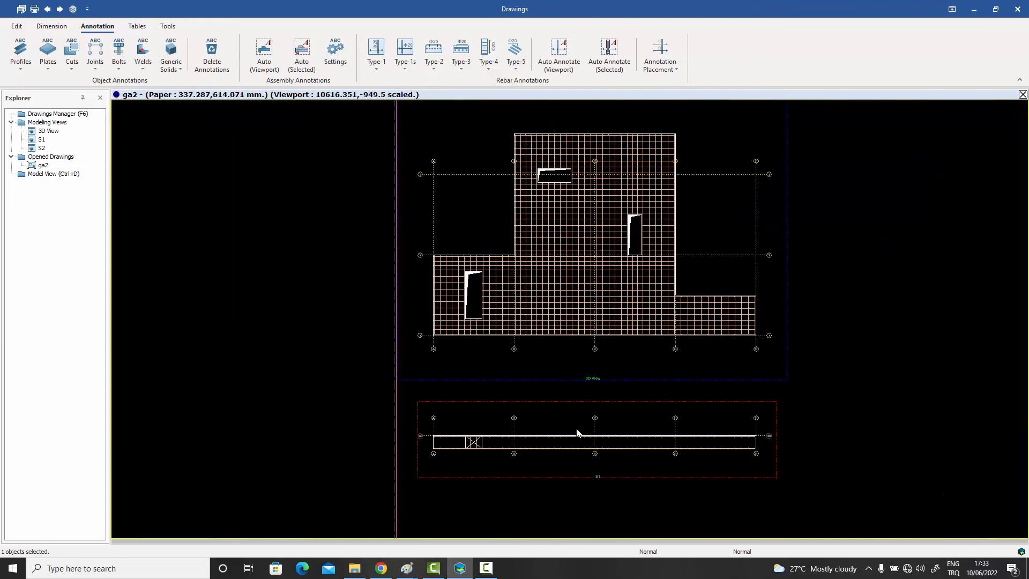
Place a Type-3 annotation above the slab for the upper longitudinal bar between axes B and C in section S1
{"action": "scroll", "coordinate": [556, 391], "scroll_direction": "up", "scroll_amount": 6}
{"action": "mouse_move", "coordinate": [547, 395]}
{"action": "middle_mouse_down"}
{"action": "mouse_move", "coordinate": [620, 273]}
{"action": "mouse_move", "coordinate": [664, 253]}
{"action": "middle_mouse_up"}
{"action": "left_click", "coordinate": [569, 284]}
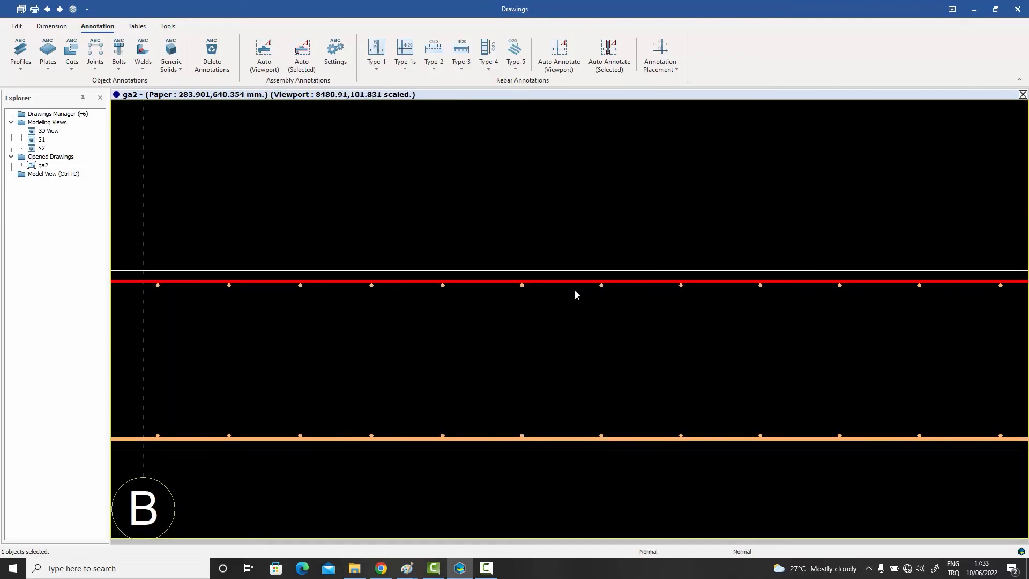
{"action": "left_click", "coordinate": [462, 50]}
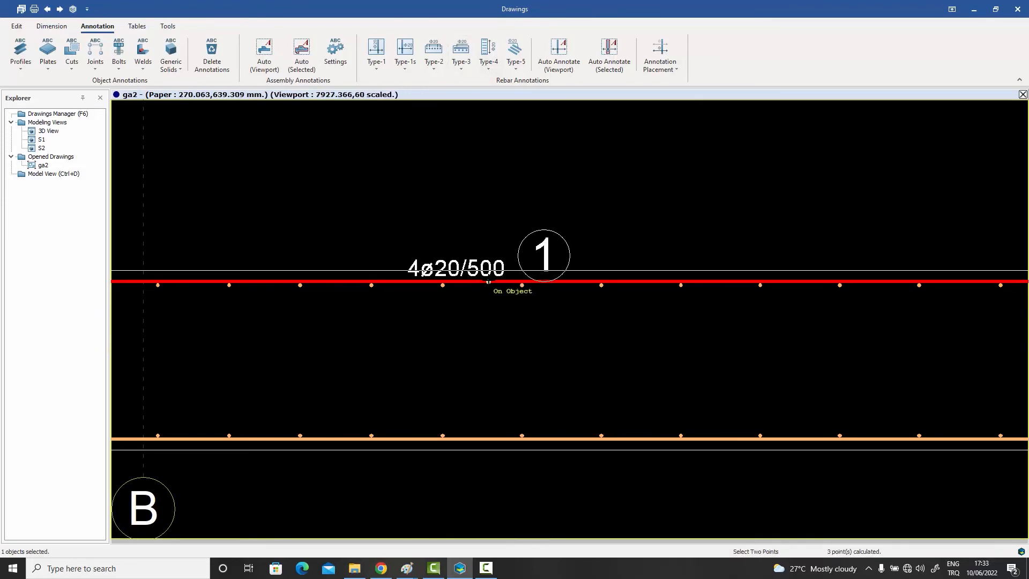
{"action": "left_click", "coordinate": [488, 281]}
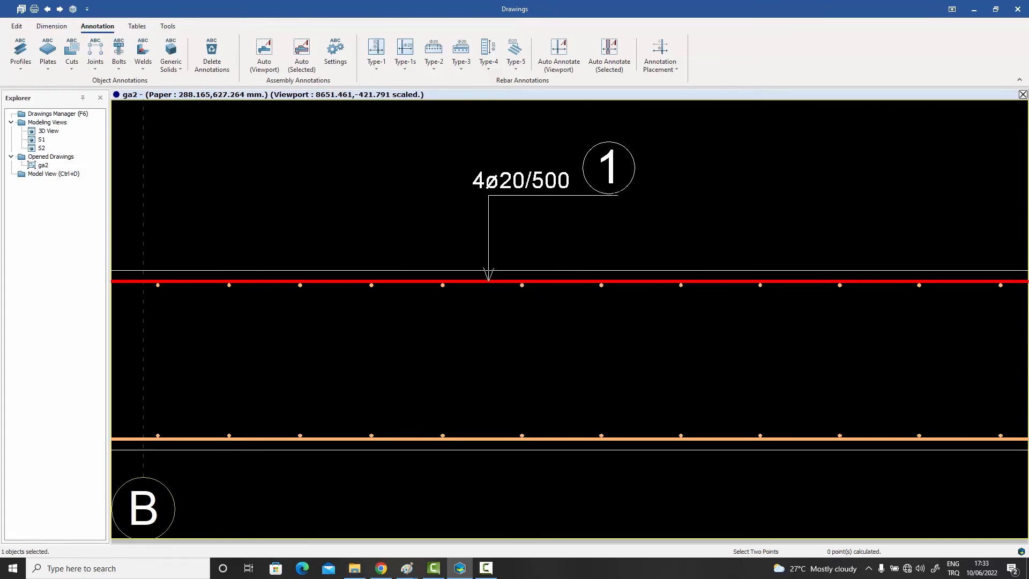
{"action": "left_click", "coordinate": [636, 188]}
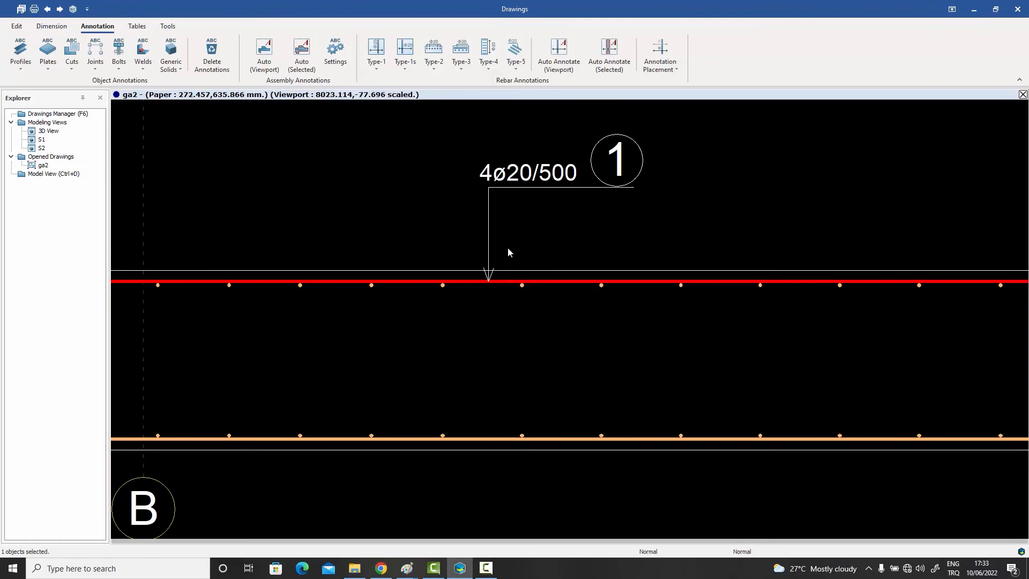
Set the Type-3 annotation's arrow head to Filled Arrow, and view the choices for its custom annotation without picking one
{"action": "double_click", "coordinate": [490, 233]}
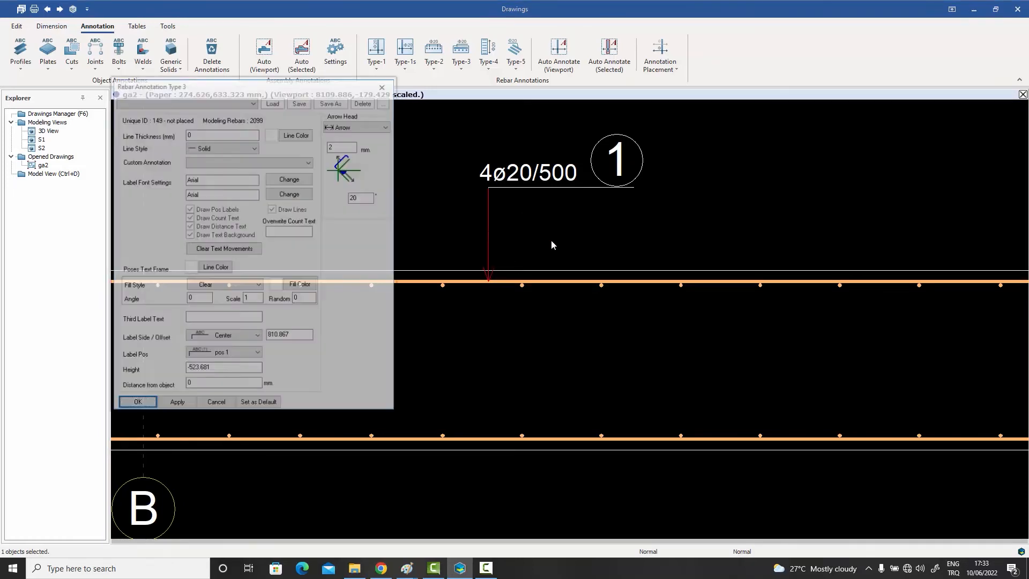
{"action": "left_click", "coordinate": [354, 127]}
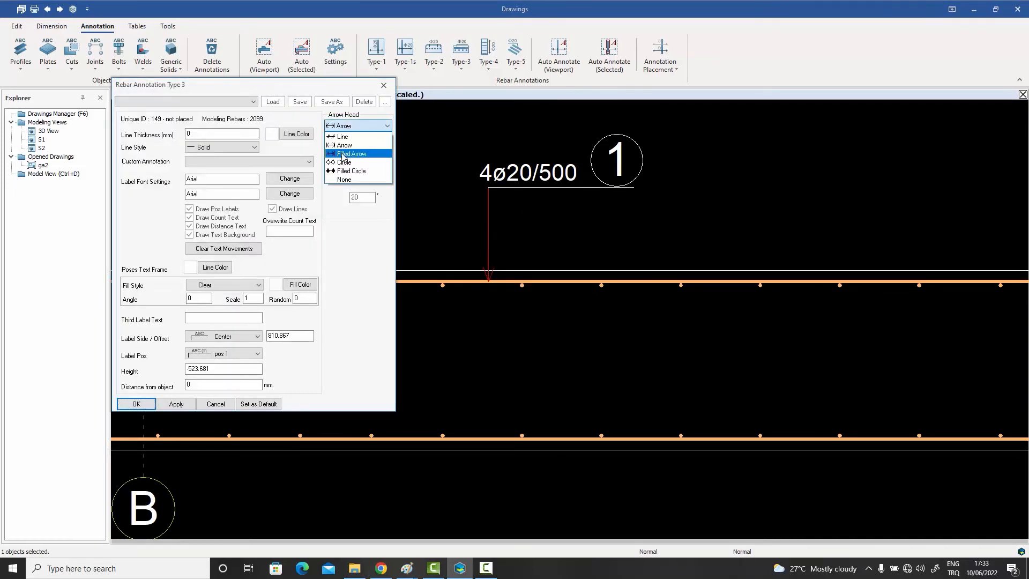
{"action": "left_click", "coordinate": [343, 155]}
{"action": "left_click", "coordinate": [176, 403]}
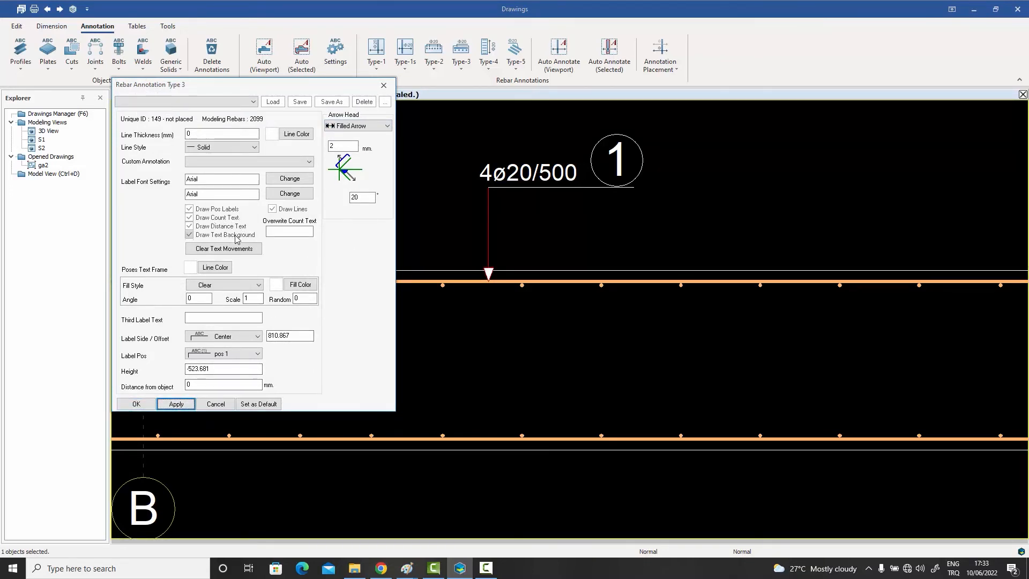
{"action": "left_click", "coordinate": [245, 167]}
{"action": "left_click", "coordinate": [245, 167]}
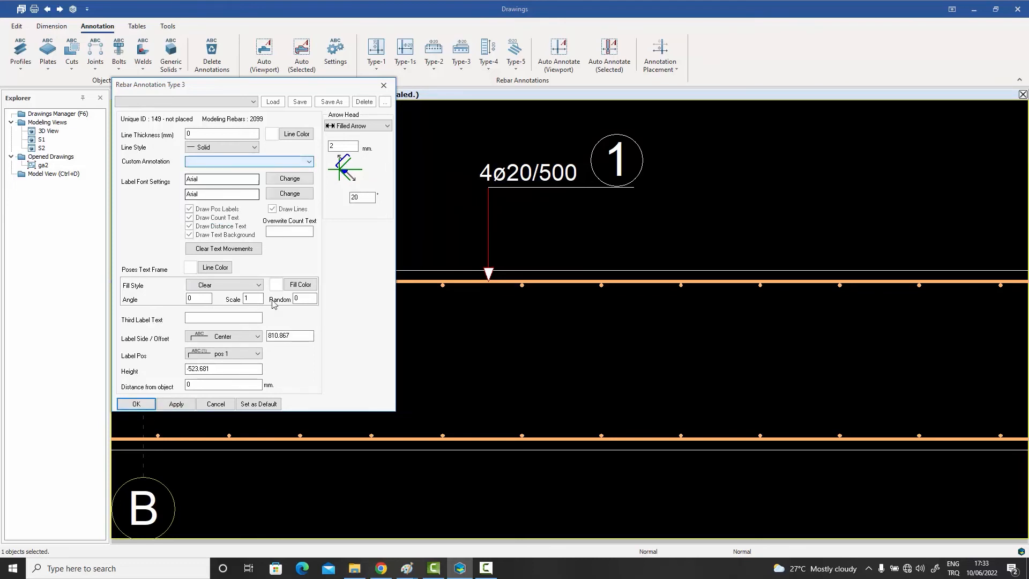
Apply label sides To Start Point and To End Point to the Type-3 annotation in turn, and close its settings with Center selected but unapplied
{"action": "left_click", "coordinate": [227, 341]}
{"action": "left_click", "coordinate": [226, 354]}
{"action": "left_click", "coordinate": [180, 404]}
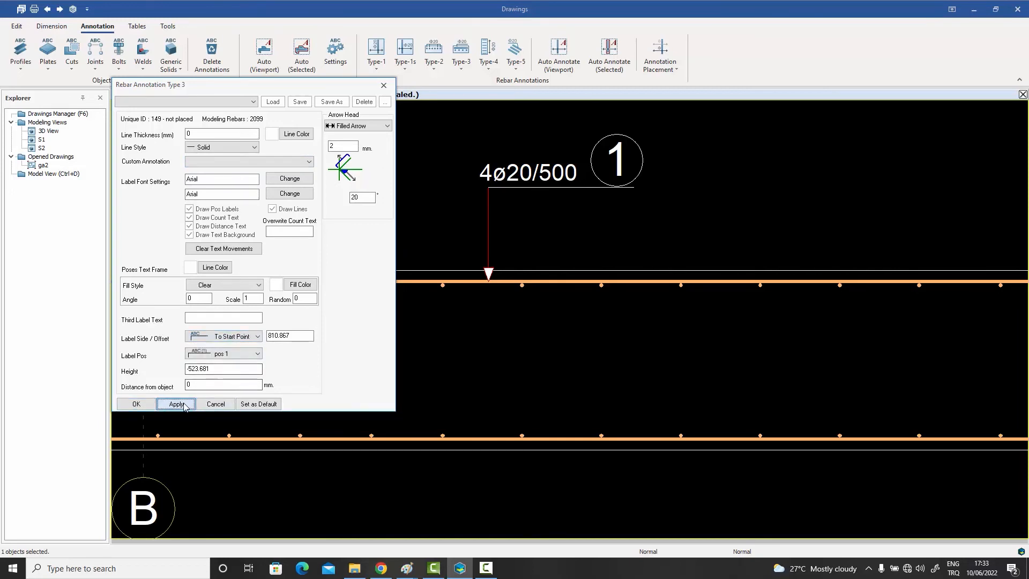
{"action": "left_click", "coordinate": [234, 336]}
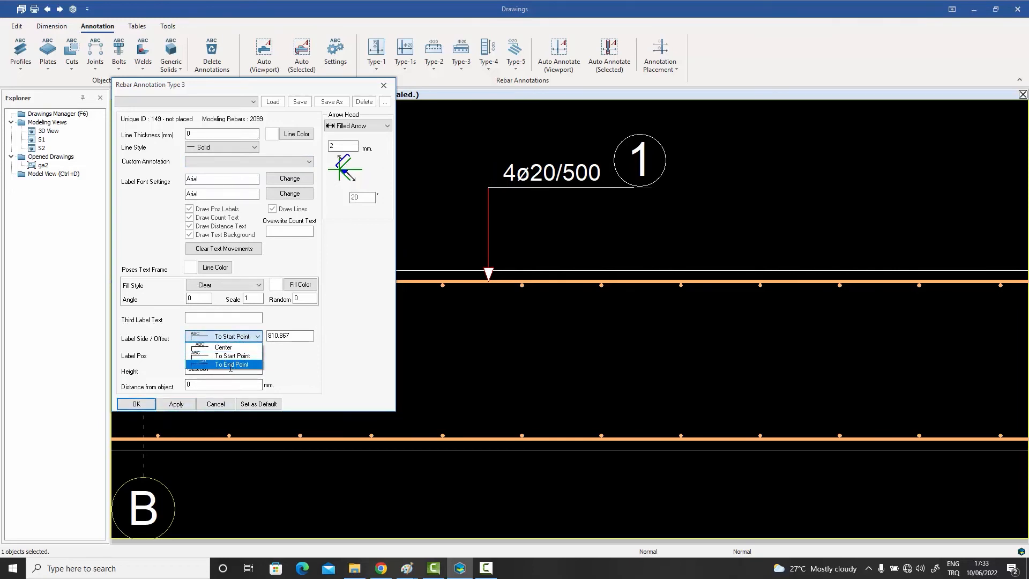
{"action": "left_click", "coordinate": [231, 364]}
{"action": "left_click", "coordinate": [177, 404]}
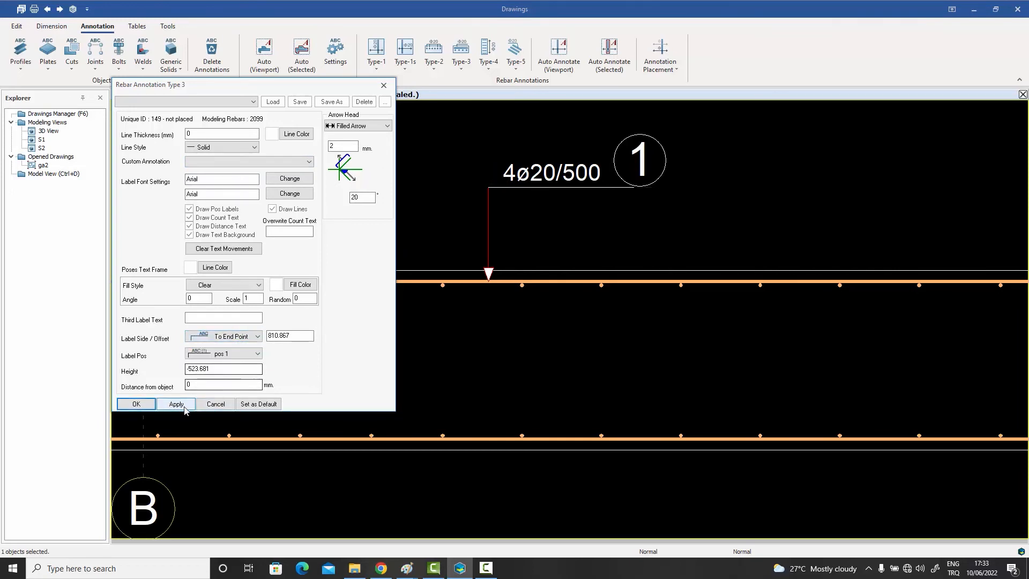
{"action": "left_click", "coordinate": [222, 339]}
{"action": "left_click", "coordinate": [225, 346]}
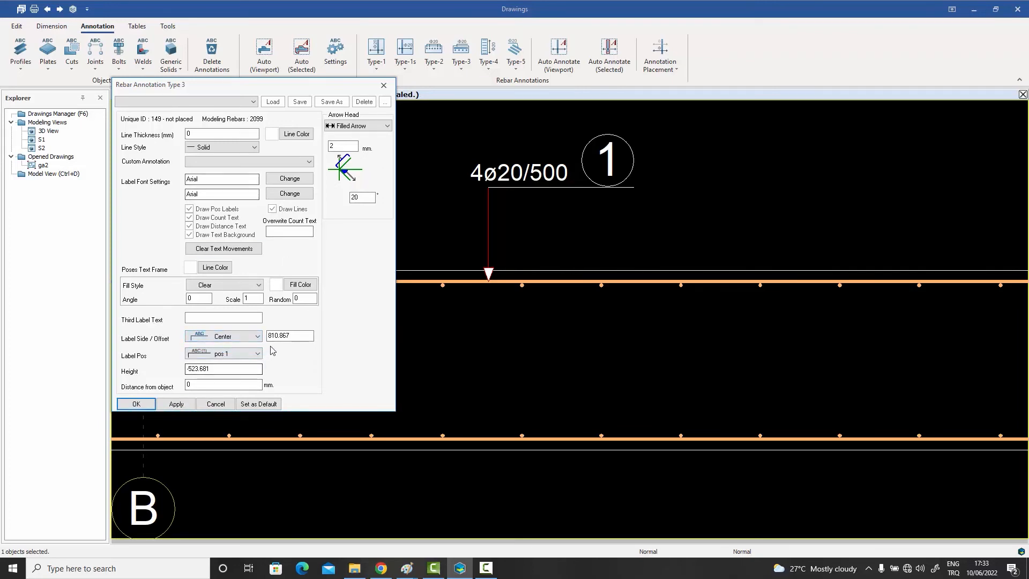
{"action": "left_click", "coordinate": [390, 90]}
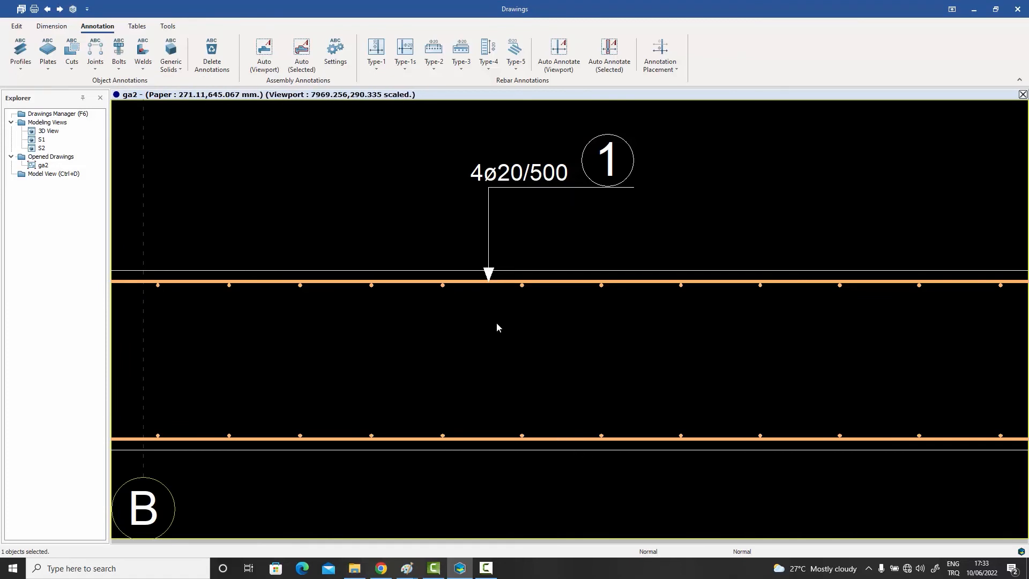
Place a Type-5 annotation for the upper bar group next to axis C, between axes B and C in the section
{"action": "scroll", "coordinate": [496, 322], "scroll_direction": "down", "scroll_amount": 5}
{"action": "middle_click_drag", "start_coordinate": [500, 324], "coordinate": [472, 453]}
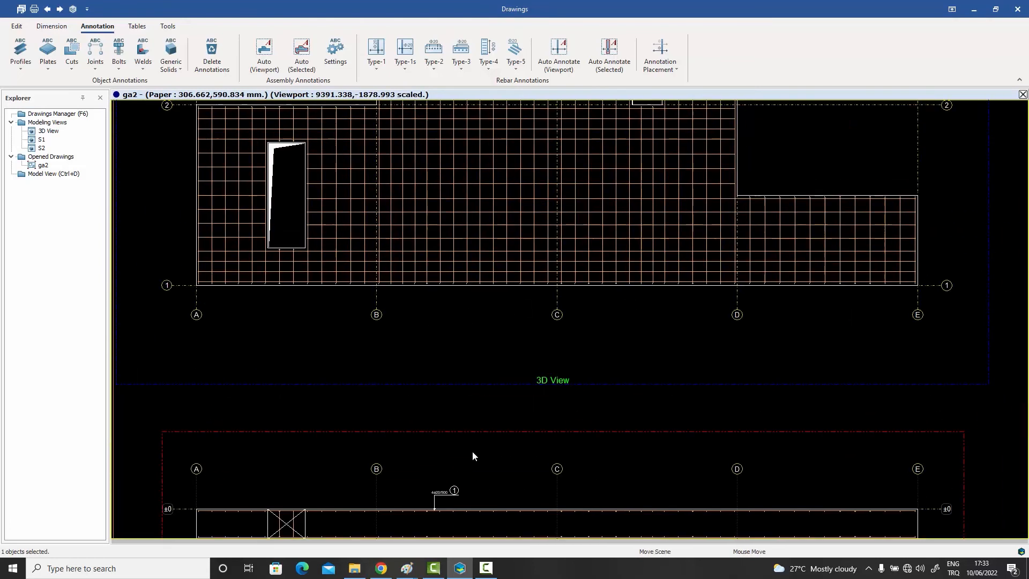
{"action": "scroll", "coordinate": [462, 321], "scroll_direction": "down", "scroll_amount": 3}
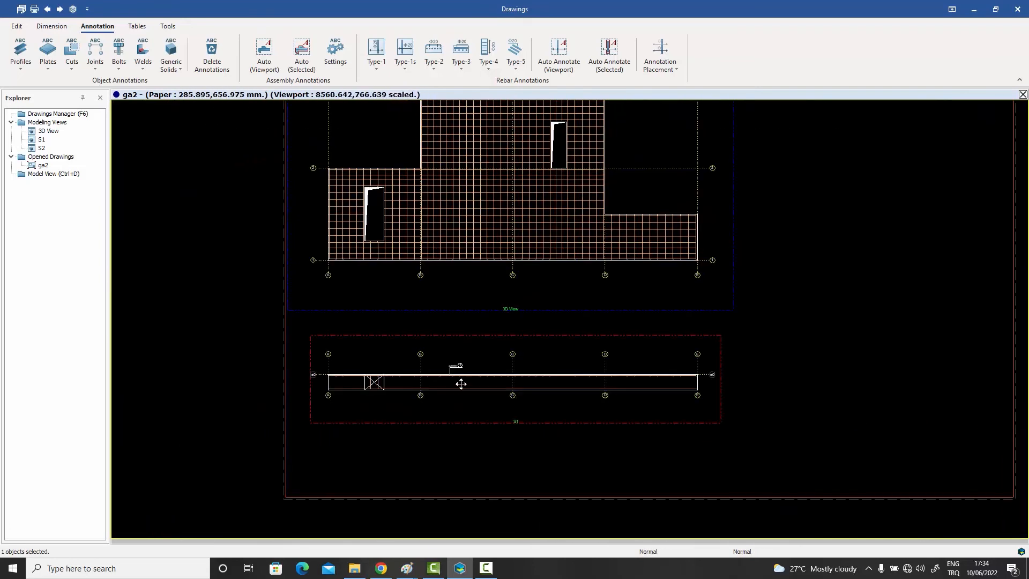
{"action": "scroll", "coordinate": [470, 343], "scroll_direction": "up", "scroll_amount": 1}
{"action": "scroll", "coordinate": [469, 342], "scroll_direction": "up", "scroll_amount": 5}
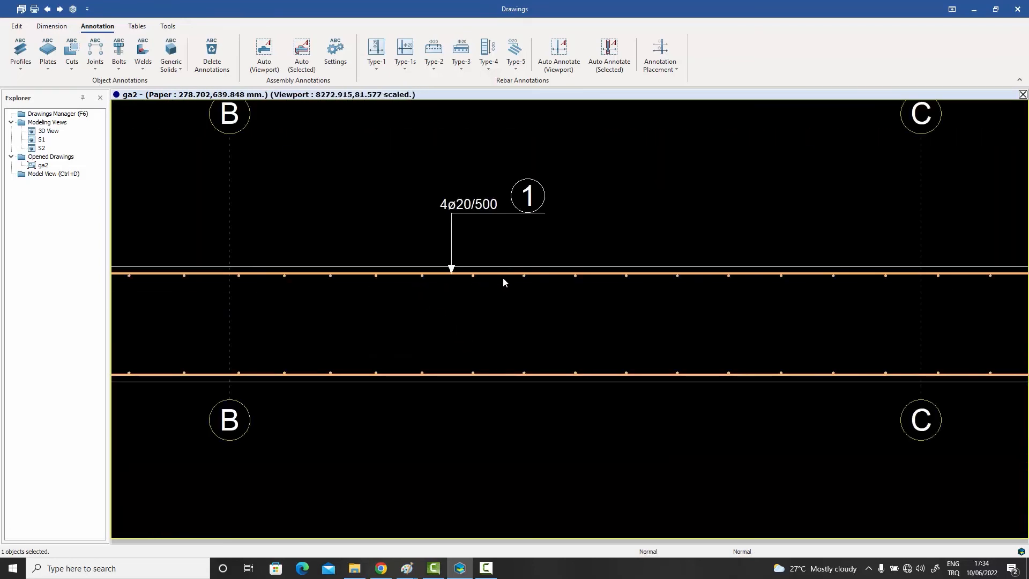
{"action": "scroll", "coordinate": [499, 276], "scroll_direction": "up", "scroll_amount": 2}
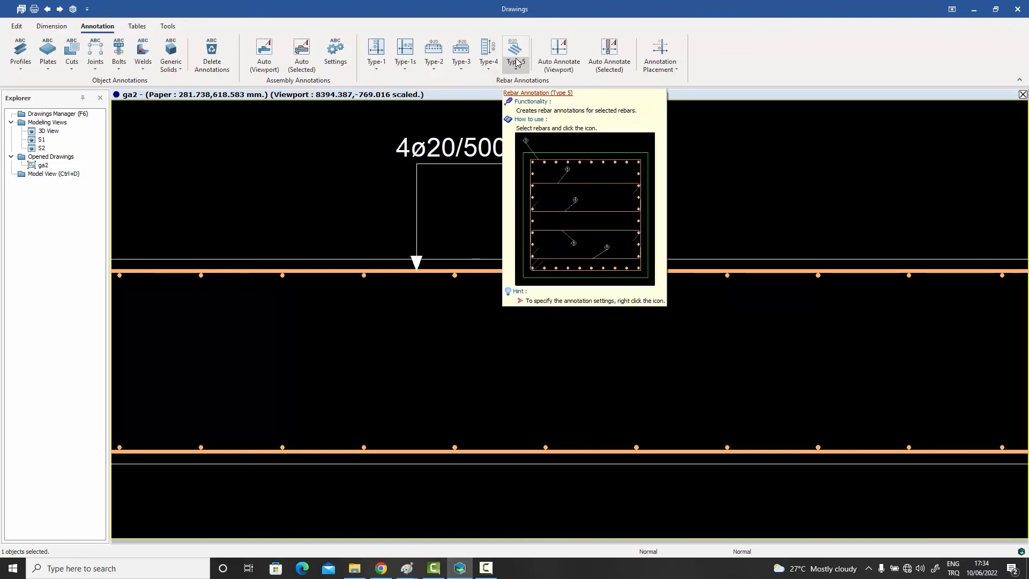
{"action": "scroll", "coordinate": [451, 262], "scroll_direction": "down", "scroll_amount": 2}
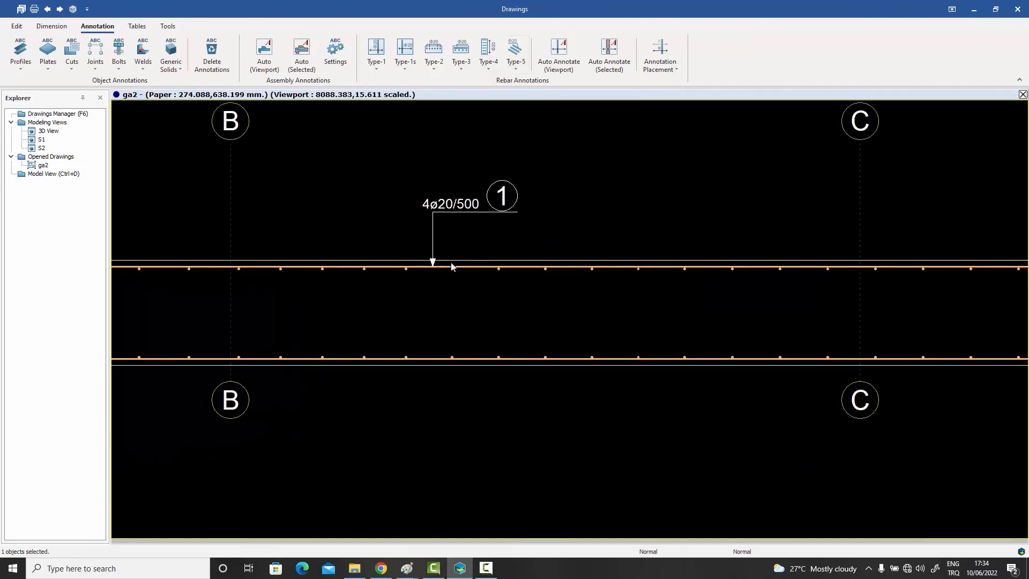
{"action": "scroll", "coordinate": [574, 277], "scroll_direction": "up", "scroll_amount": 3}
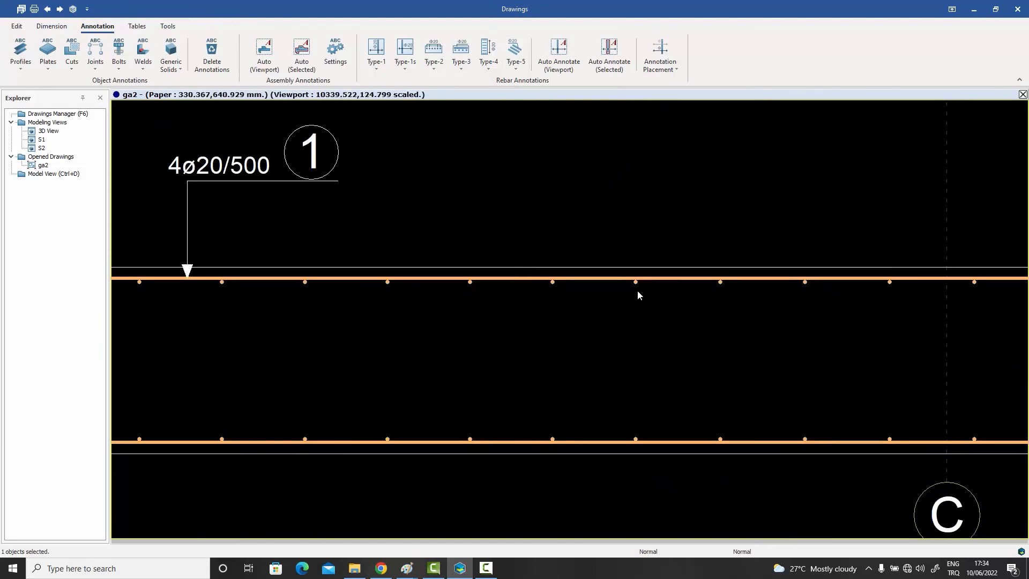
{"action": "left_click", "coordinate": [515, 51]}
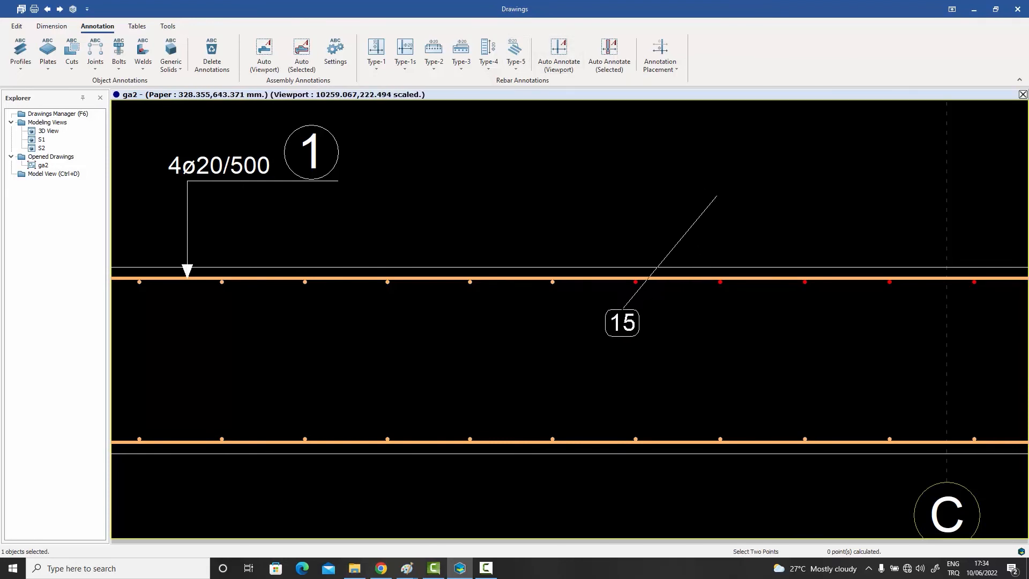
{"action": "left_click", "coordinate": [624, 308]}
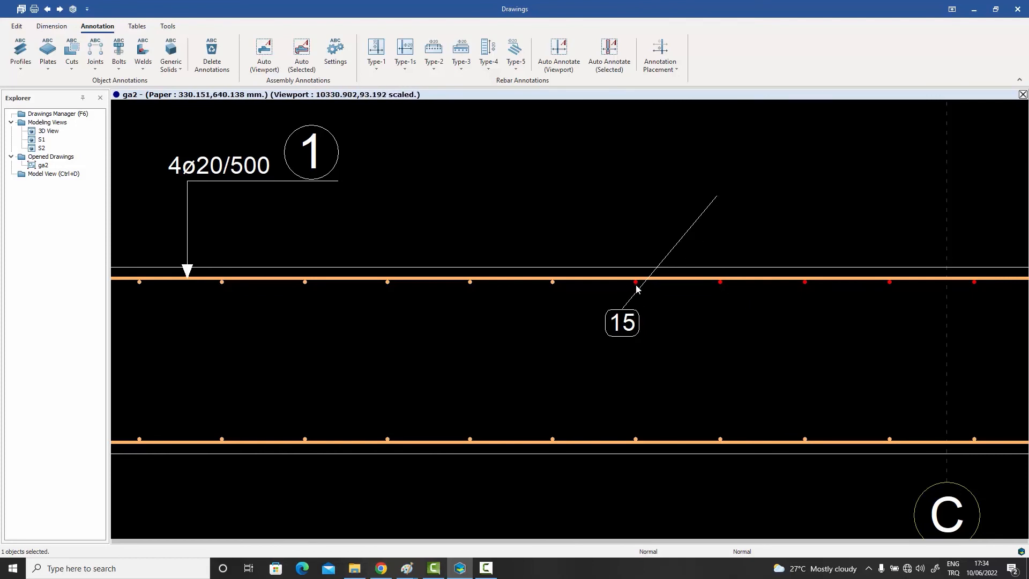
Examine the Type-5 annotation's settings, including its custom annotation option, without changing anything
{"action": "left_click", "coordinate": [631, 325]}
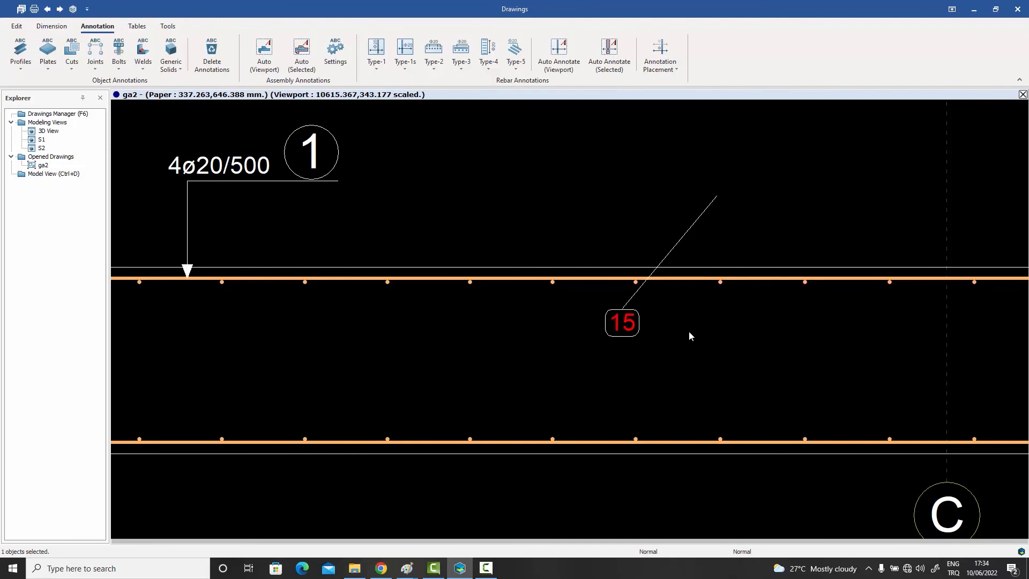
{"action": "double_click", "coordinate": [626, 326]}
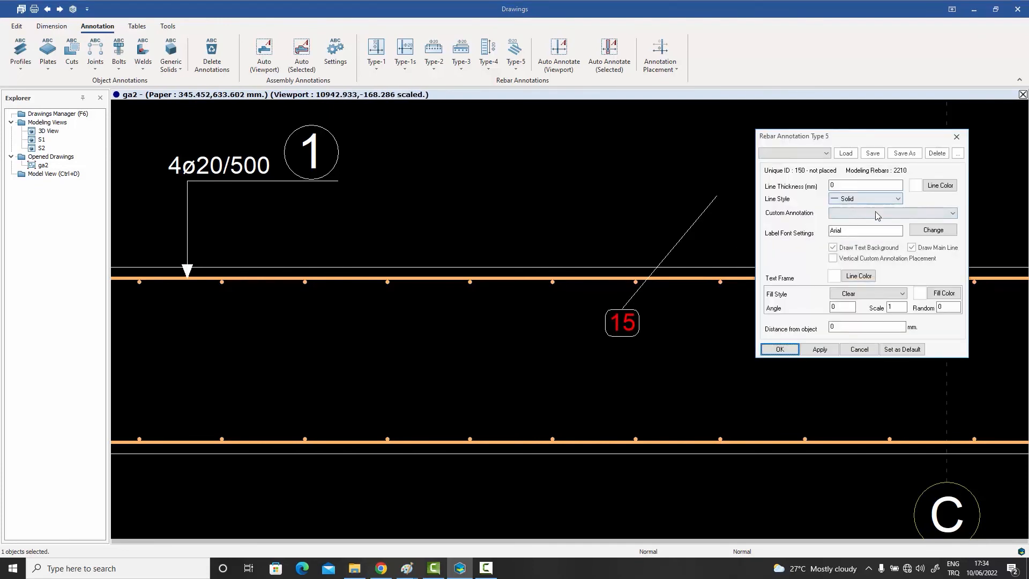
{"action": "left_click", "coordinate": [877, 216]}
{"action": "left_click", "coordinate": [878, 216]}
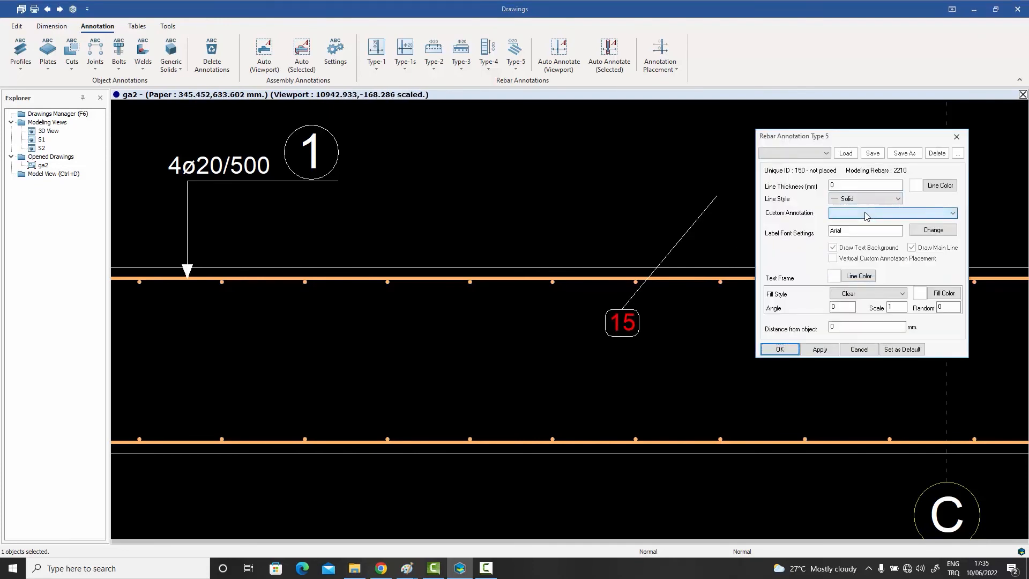
{"action": "left_click", "coordinate": [962, 140]}
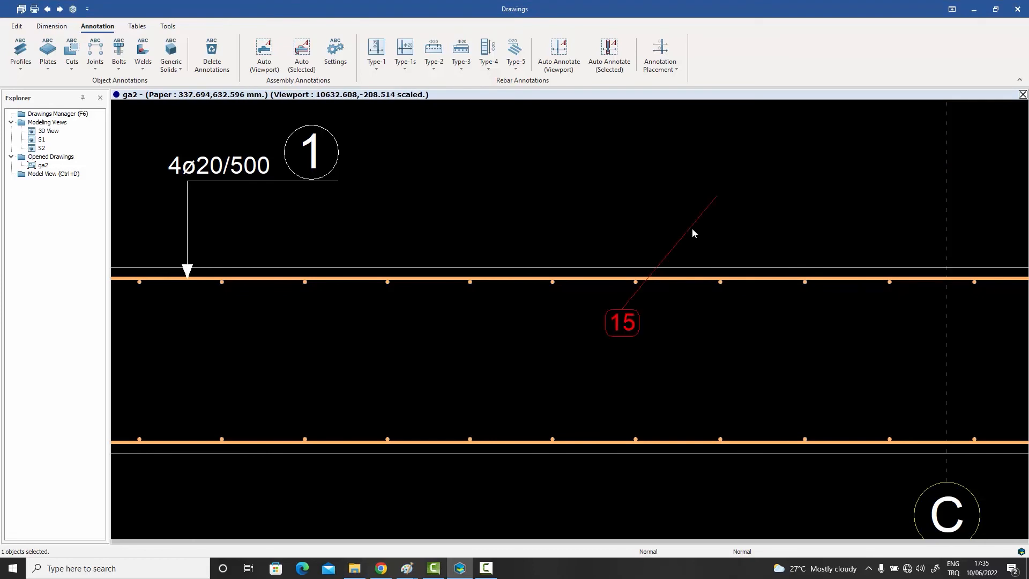
Delete the Type-5 annotation and the Type-3 annotation from the section
{"action": "key", "text": "Delete"}
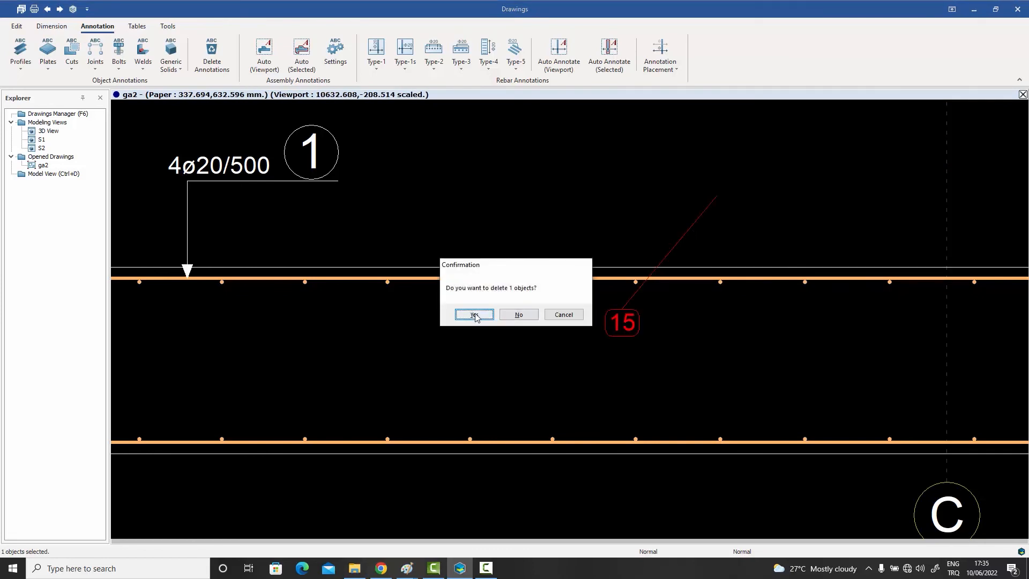
{"action": "left_click", "coordinate": [475, 316]}
{"action": "mouse_move", "coordinate": [549, 292]}
{"action": "middle_mouse_down"}
{"action": "mouse_move", "coordinate": [572, 296]}
{"action": "mouse_move", "coordinate": [540, 188]}
{"action": "middle_mouse_up"}
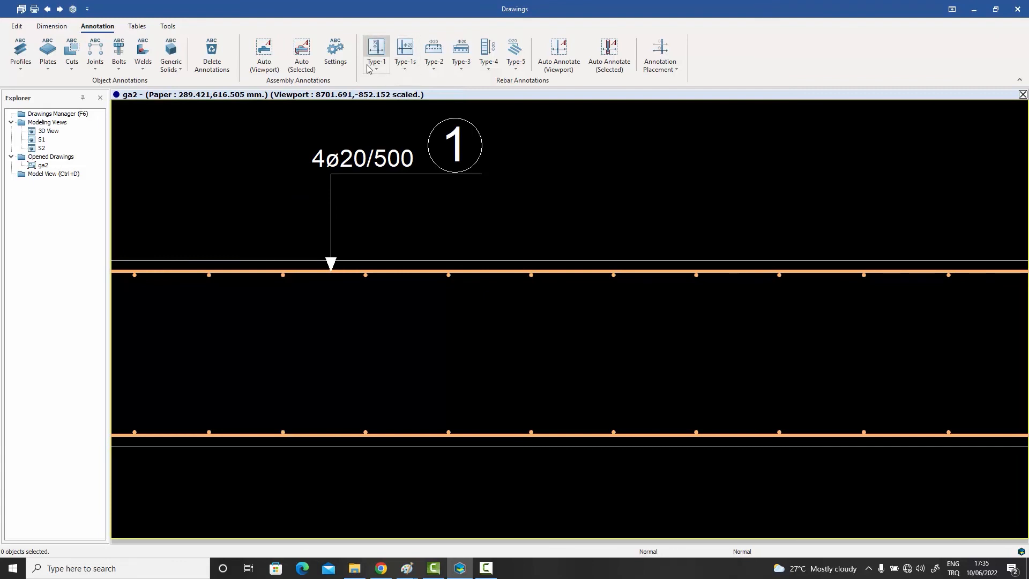
{"action": "left_click", "coordinate": [375, 45]}
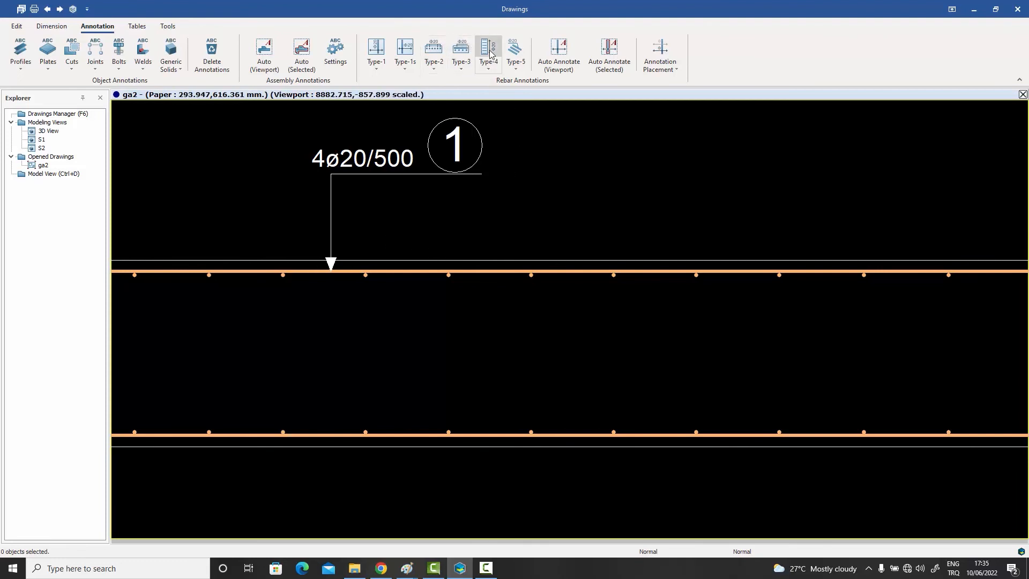
{"action": "scroll", "coordinate": [536, 250], "scroll_direction": "down", "scroll_amount": 3}
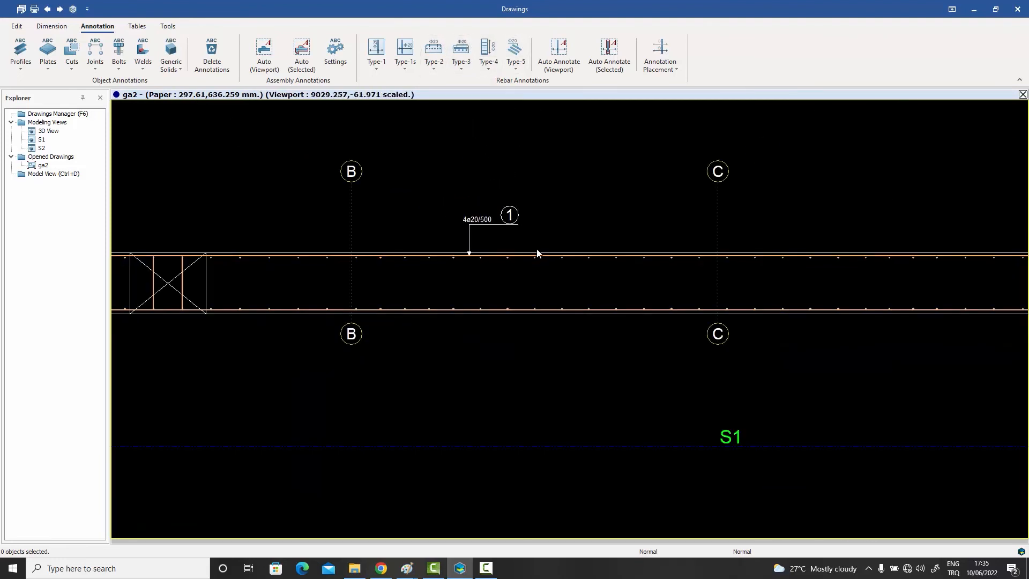
{"action": "scroll", "coordinate": [535, 251], "scroll_direction": "up", "scroll_amount": 3}
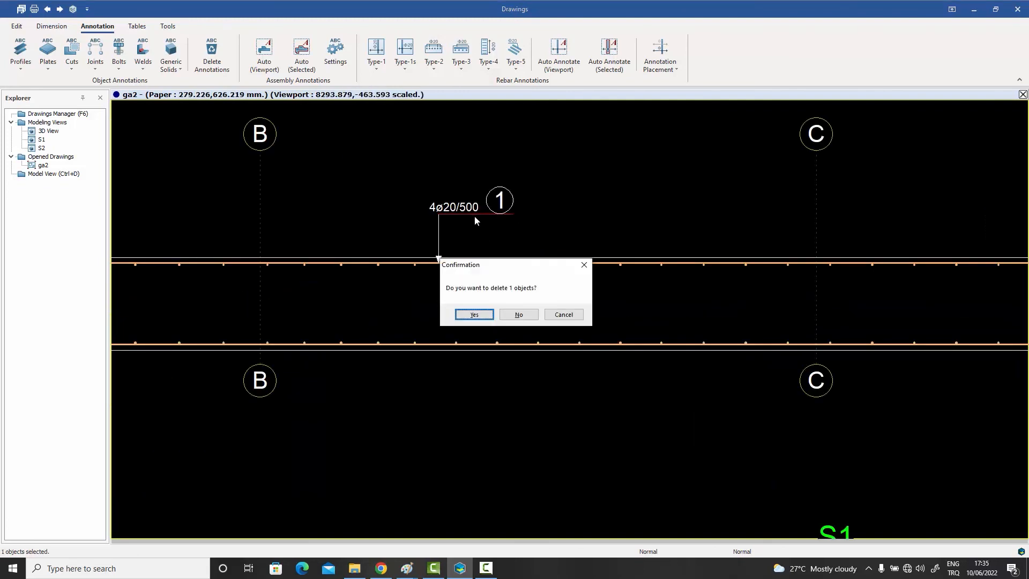
{"action": "left_click", "coordinate": [475, 313]}
Automatically annotate all rebars in the slab's 3D View plan viewport
{"action": "scroll", "coordinate": [486, 312], "scroll_direction": "down", "scroll_amount": 5}
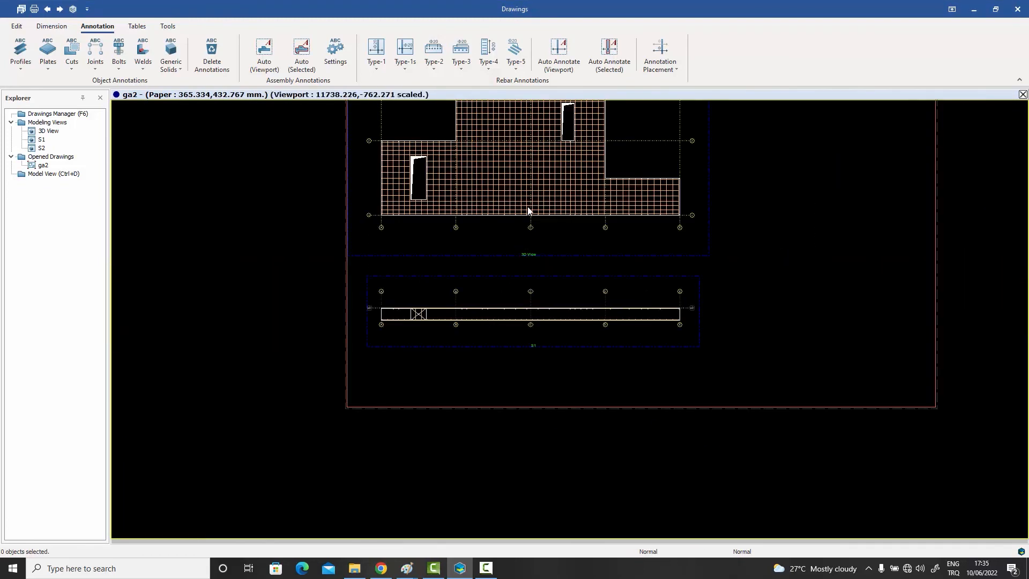
{"action": "middle_click_drag", "start_coordinate": [528, 208], "coordinate": [465, 320]}
{"action": "left_click", "coordinate": [580, 229]}
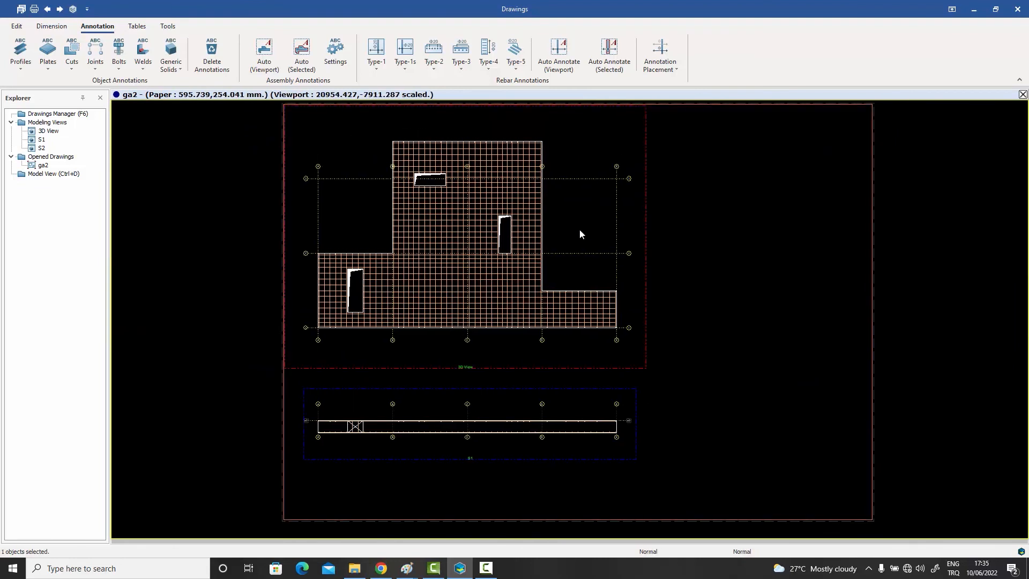
{"action": "left_click", "coordinate": [563, 53]}
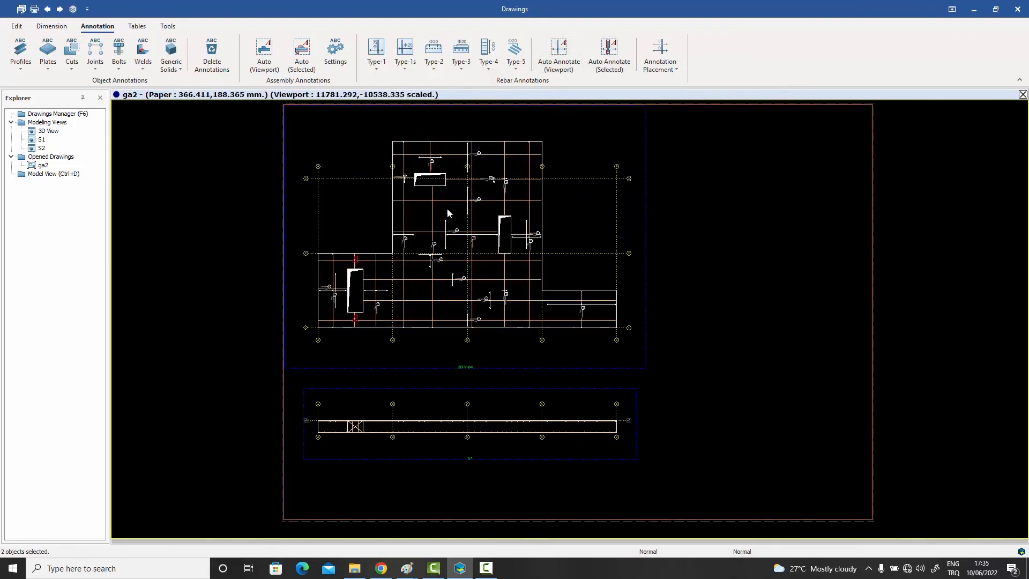
Automatically annotate all rebars in the S1 section viewport
{"action": "scroll", "coordinate": [497, 307], "scroll_direction": "up", "scroll_amount": 5}
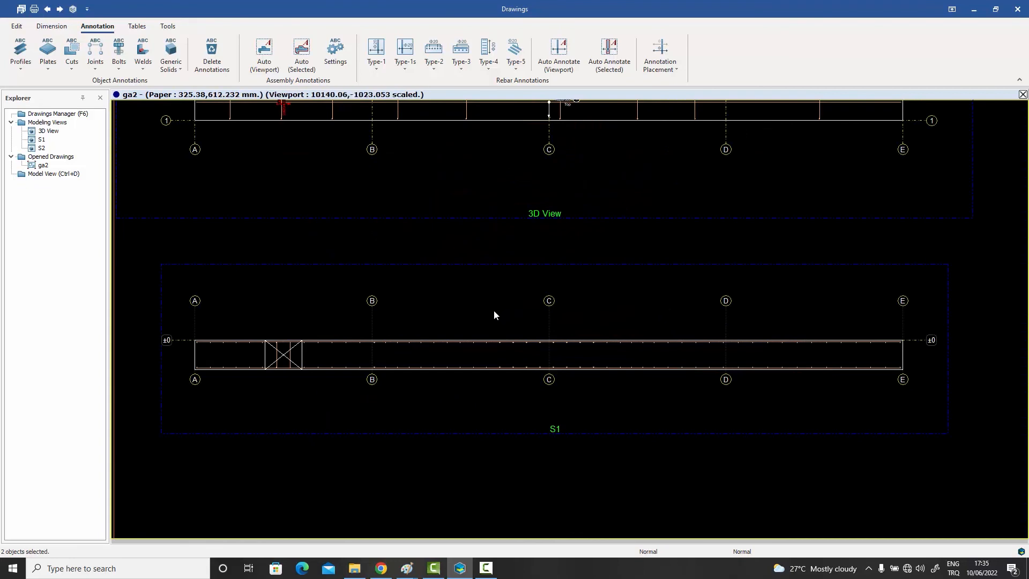
{"action": "left_click", "coordinate": [494, 311]}
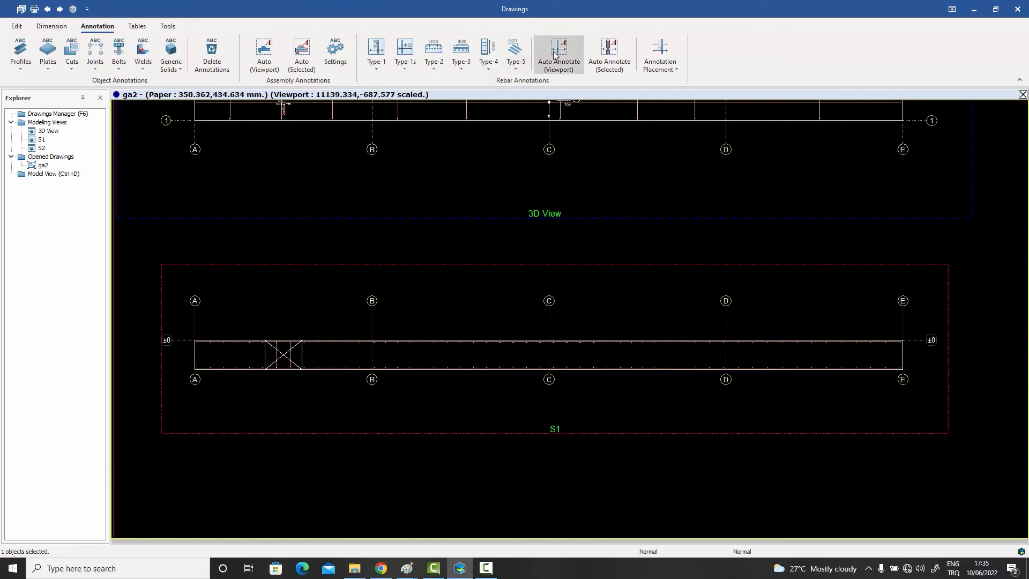
{"action": "middle_click_drag", "start_coordinate": [760, 397], "coordinate": [575, 390]}
{"action": "scroll", "coordinate": [575, 389], "scroll_direction": "up", "scroll_amount": 3}
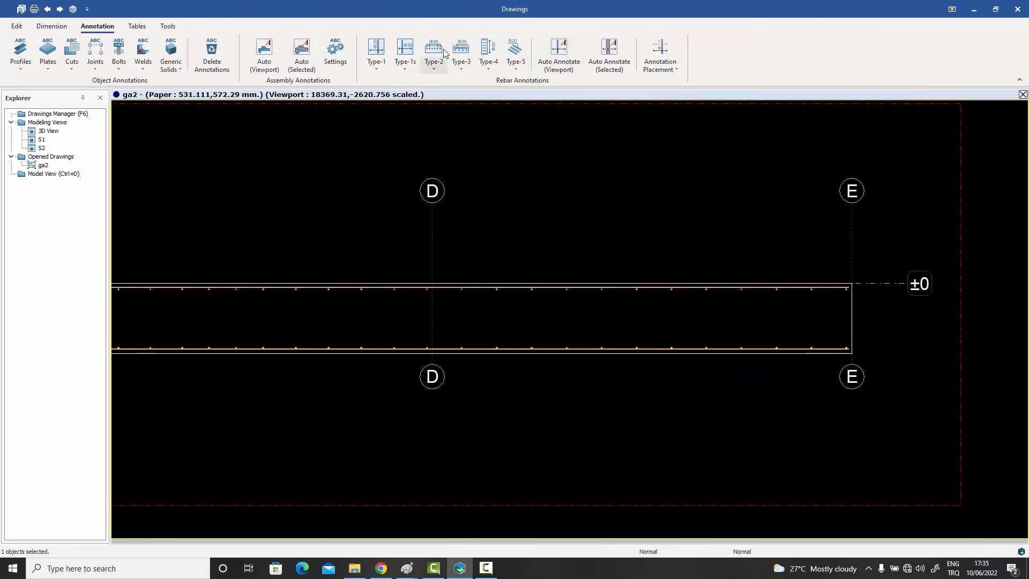
{"action": "left_click", "coordinate": [559, 52]}
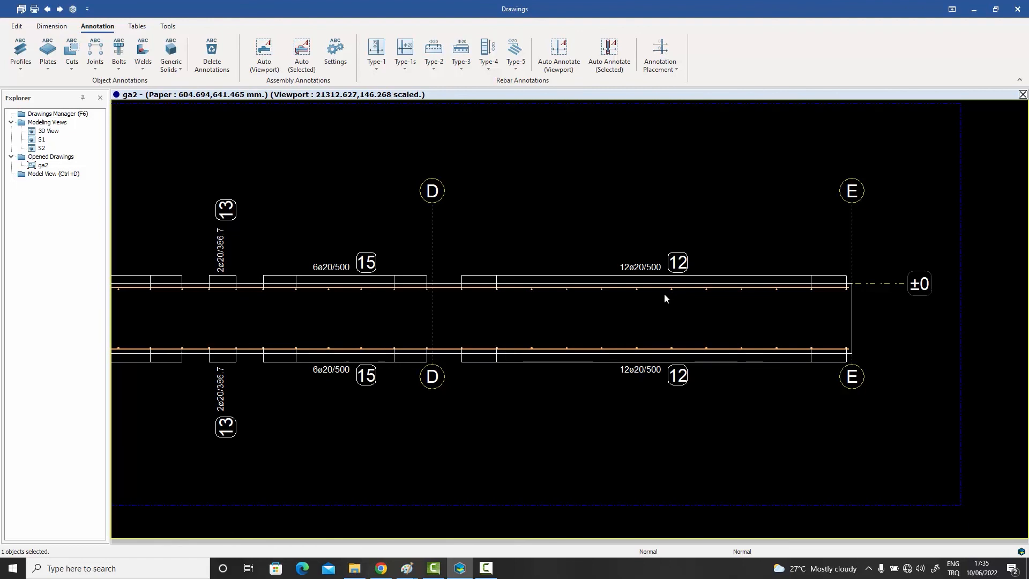
Move the upper 12ø20/500 annotation between axes D and E farther above the slab
{"action": "scroll", "coordinate": [713, 306], "scroll_direction": "up", "scroll_amount": 3}
{"action": "middle_click_drag", "start_coordinate": [850, 367], "coordinate": [821, 367]}
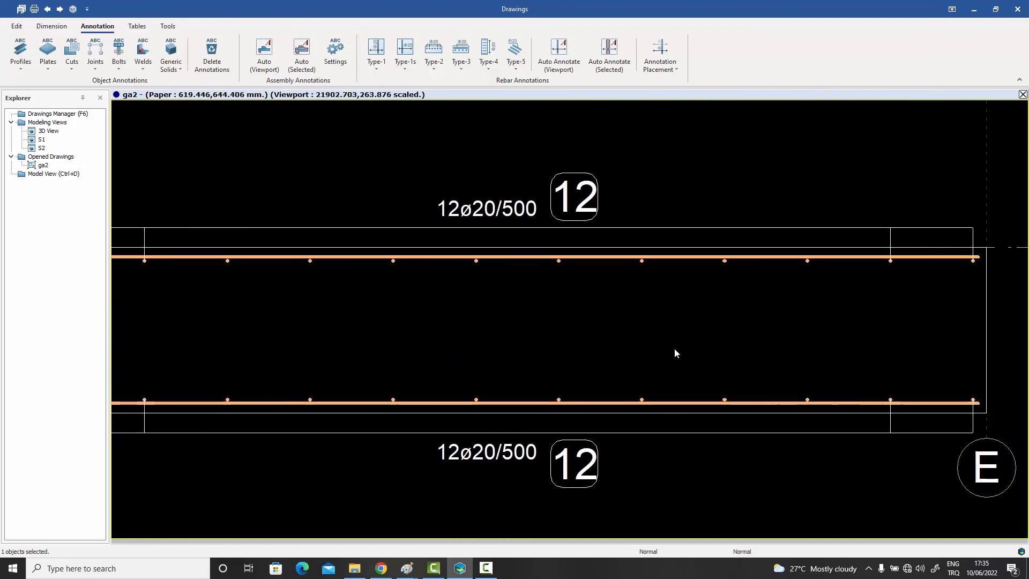
{"action": "left_click_drag", "start_coordinate": [671, 230], "coordinate": [673, 188]}
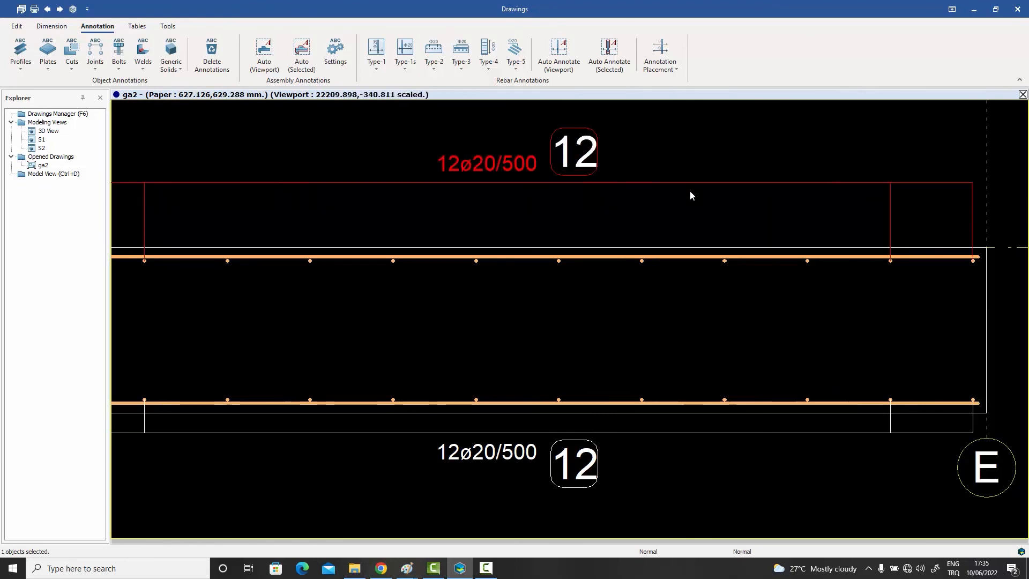